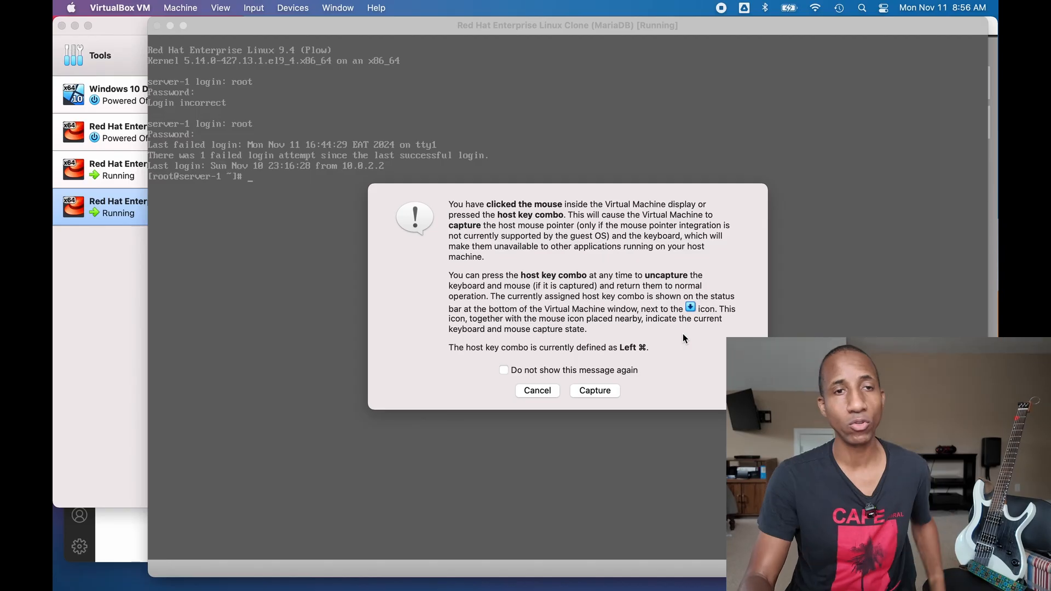
- Let the MariaDB clone's console capture keyboard and mouse, then switch to the VirtualBox Manager
{"action": "left_click", "coordinate": [614, 388]}
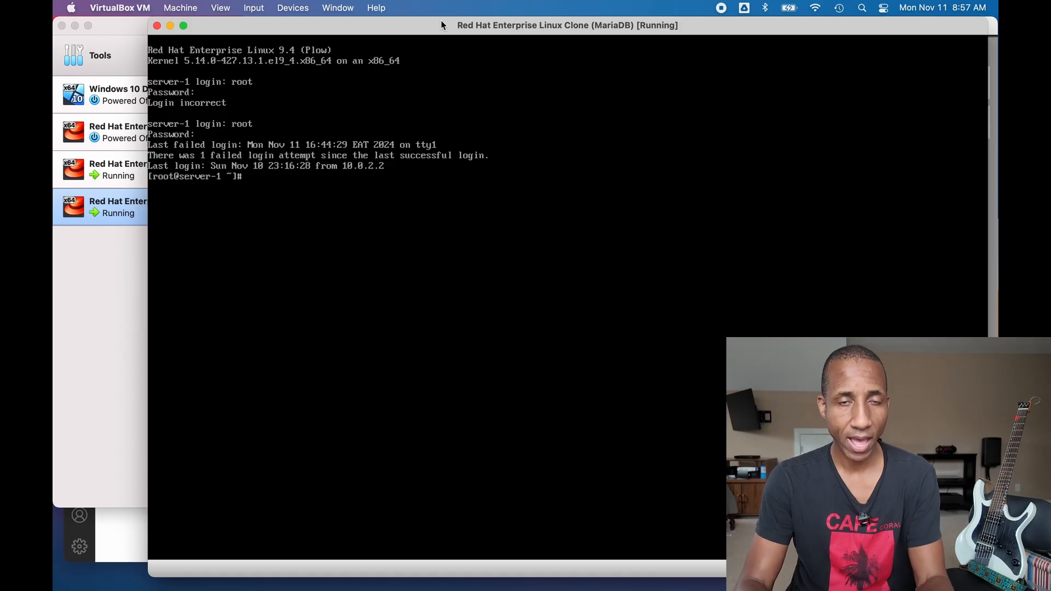
{"action": "mouse_move", "coordinate": [442, 26]}
{"action": "left_mouse_down"}
{"action": "mouse_move", "coordinate": [413, 19]}
{"action": "mouse_move", "coordinate": [433, 11]}
{"action": "left_mouse_up"}
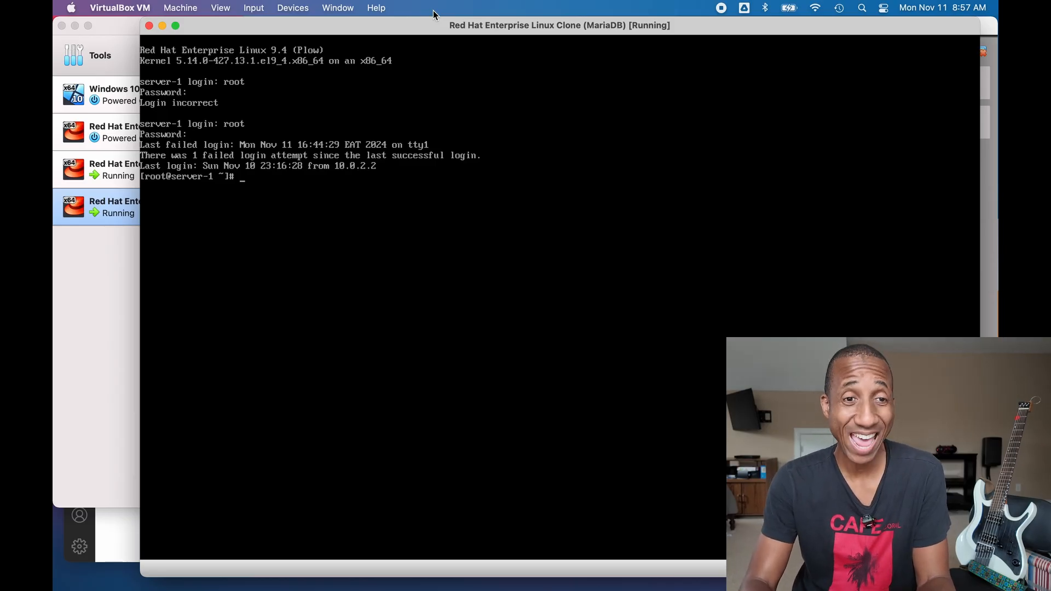
{"action": "left_click", "coordinate": [123, 35]}
- Check the extension pack list, select the Apache and MariaDB clones, and return to the MariaDB root console
{"action": "left_click", "coordinate": [193, 60]}
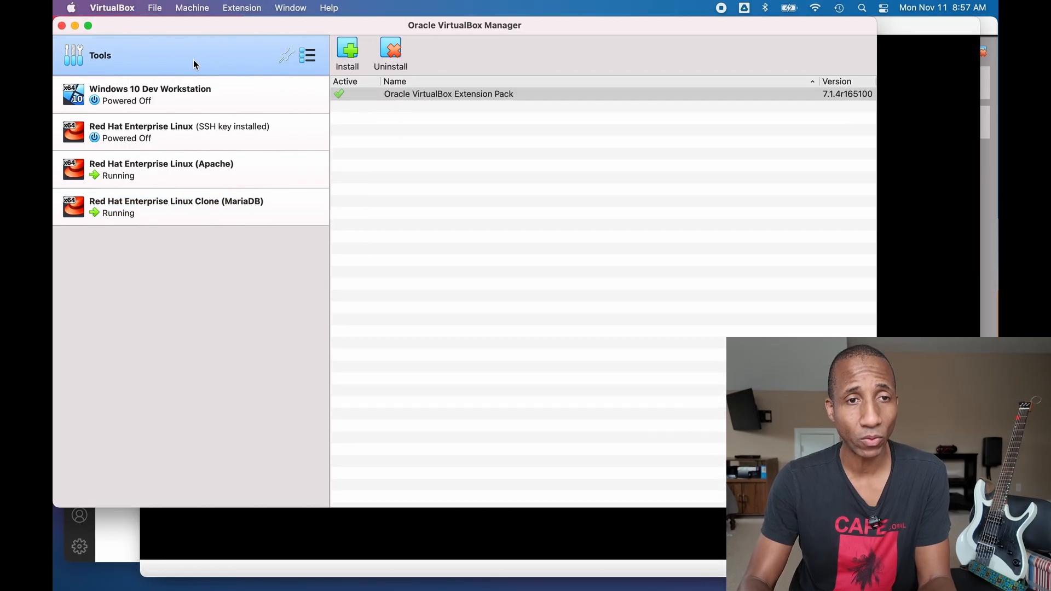
{"action": "left_click", "coordinate": [919, 25]}
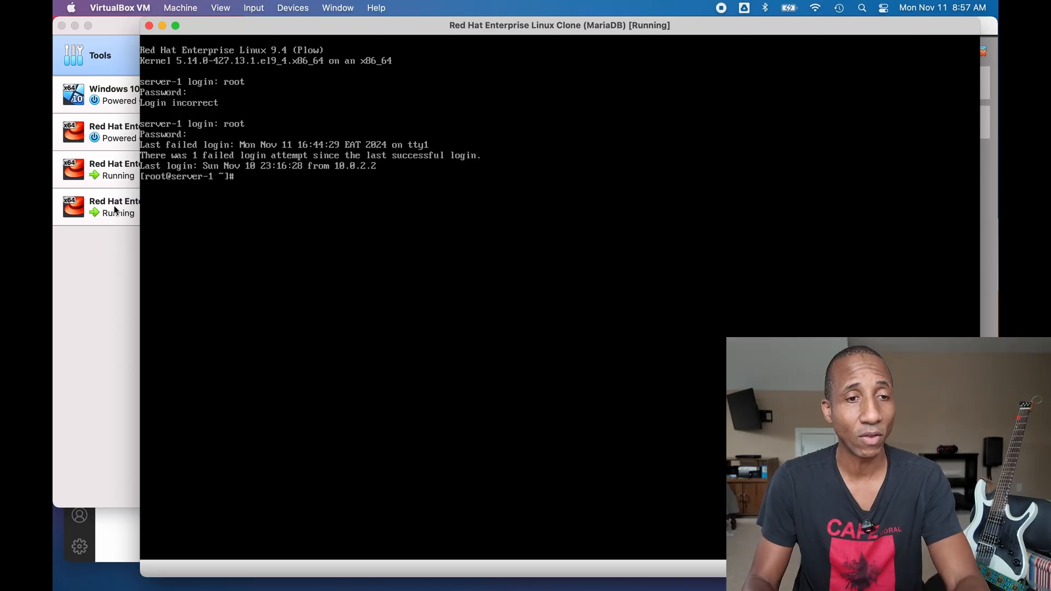
{"action": "left_click", "coordinate": [106, 250]}
{"action": "left_click", "coordinate": [134, 176]}
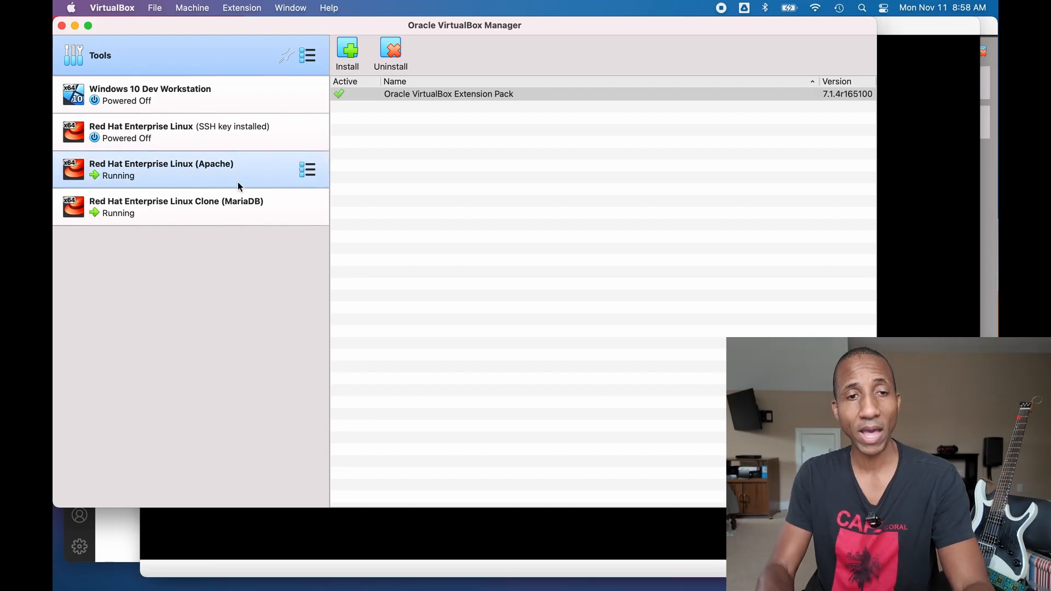
{"action": "left_click", "coordinate": [229, 220]}
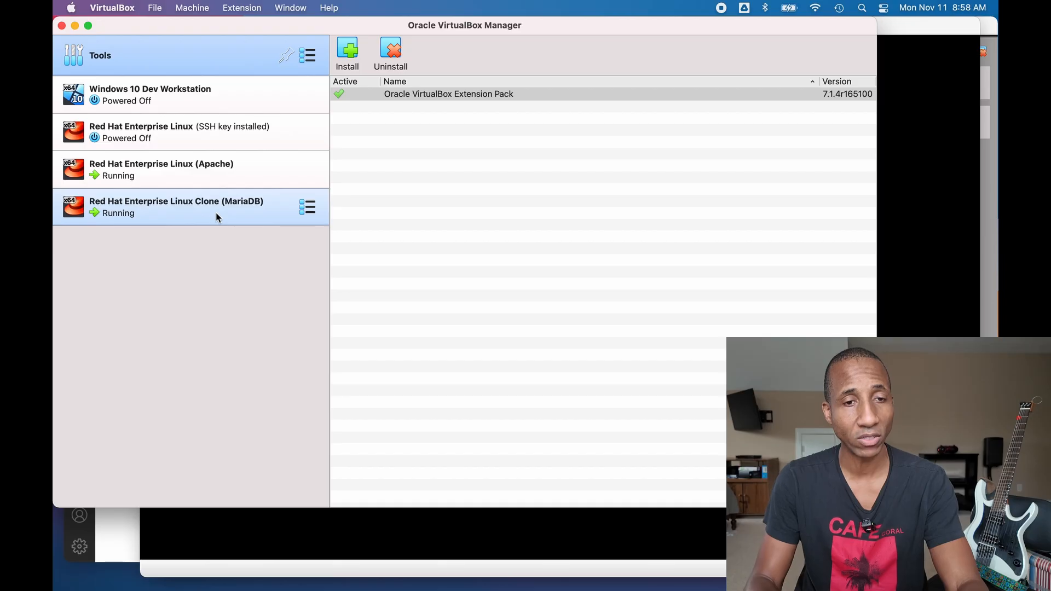
{"action": "left_click", "coordinate": [904, 27]}
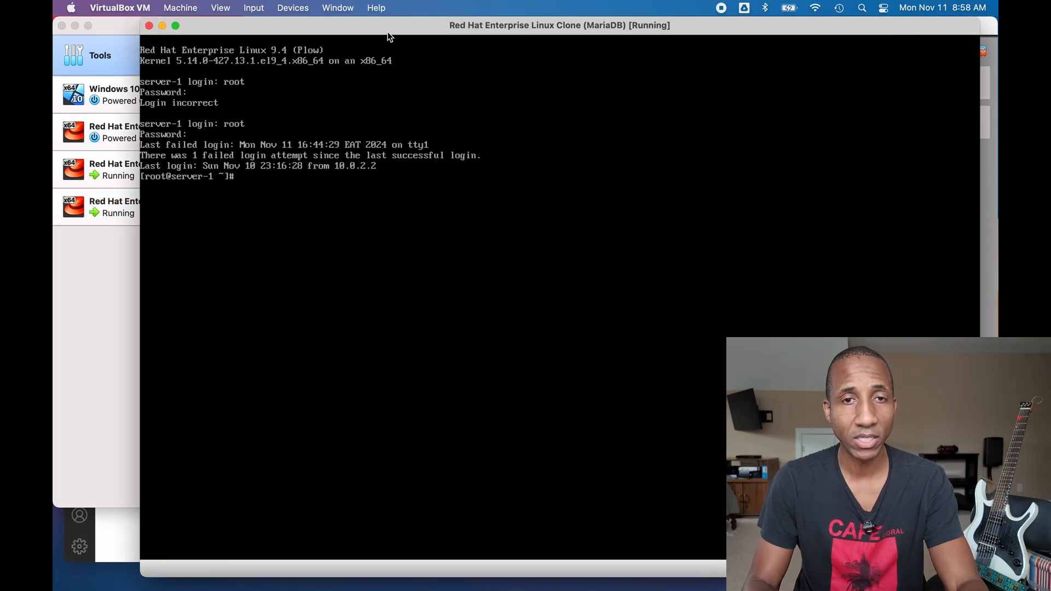
- Set the MariaDB clone's hostname to mariadb, correcting the mistyped set-hostname command
{"action": "left_click_drag", "start_coordinate": [394, 28], "coordinate": [379, 25]}
{"action": "type", "text": "h"}
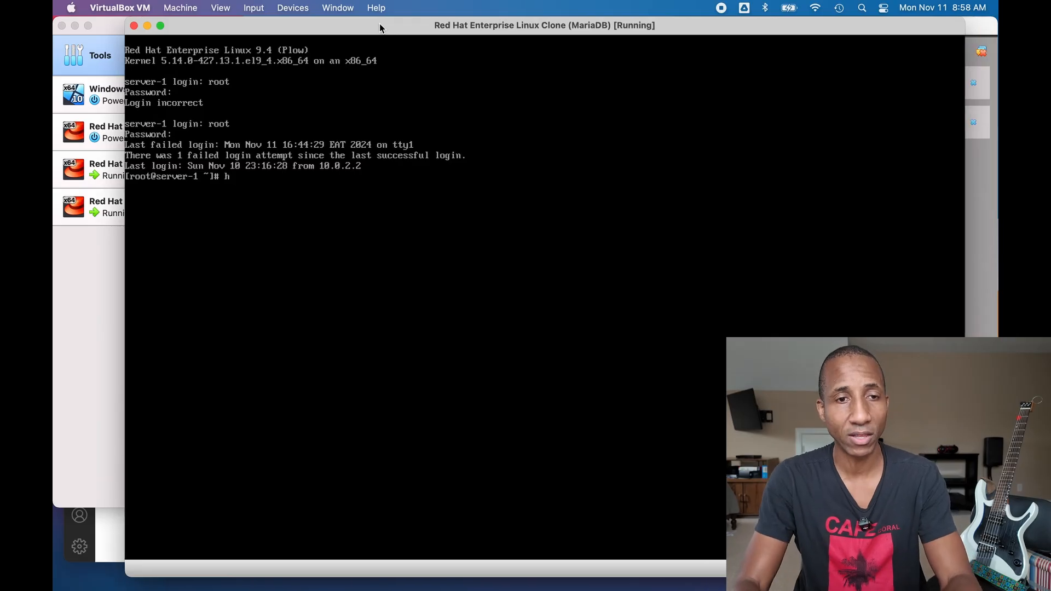
{"action": "type", "text": "ostnamectl set"}
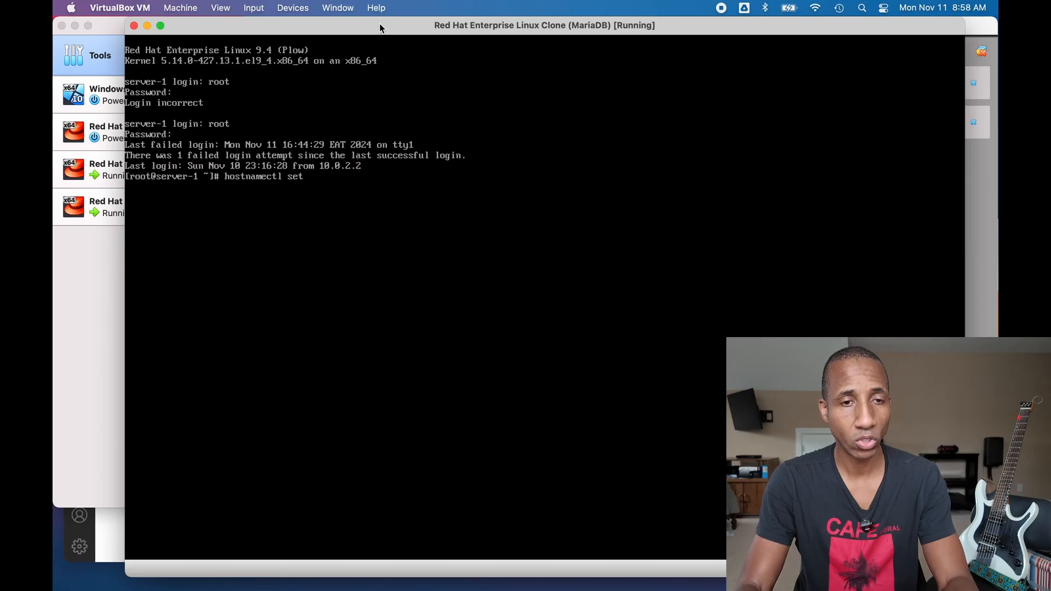
{"action": "type", "text": "hostname"}
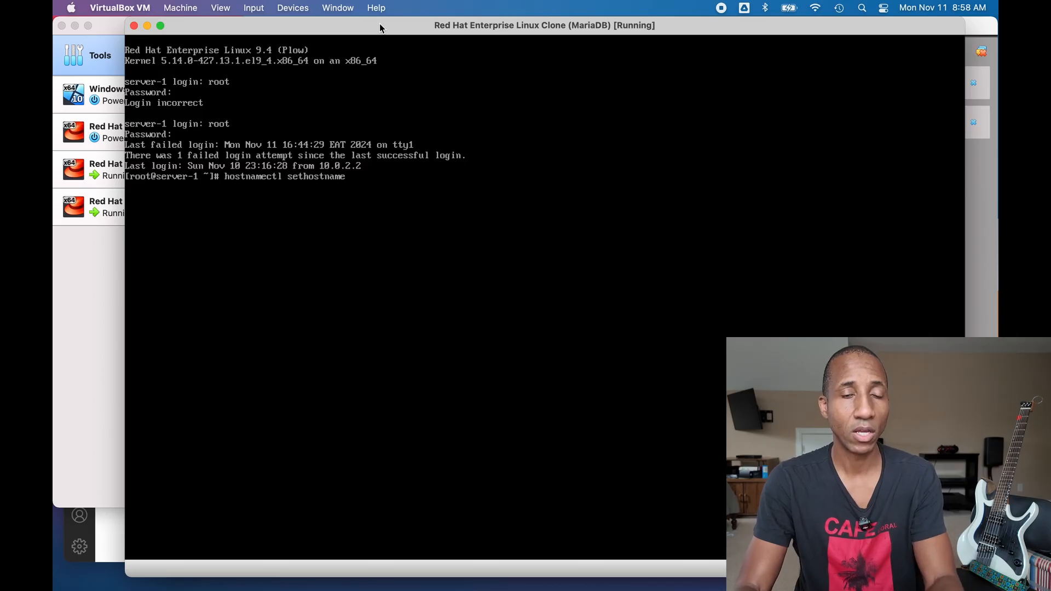
{"action": "type", "text": " mariadb"}
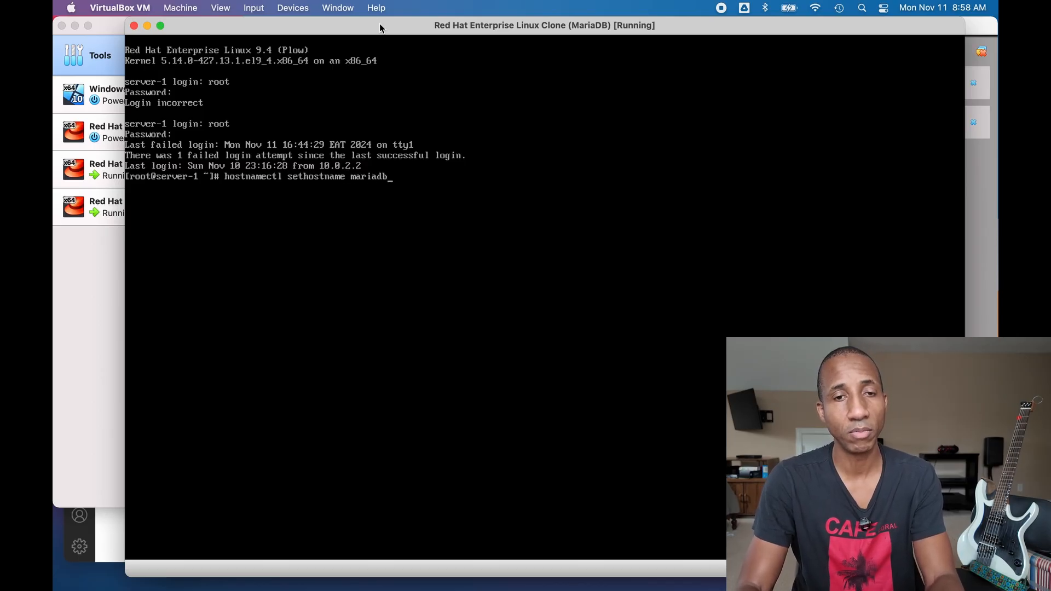
{"action": "key", "text": "Return"}
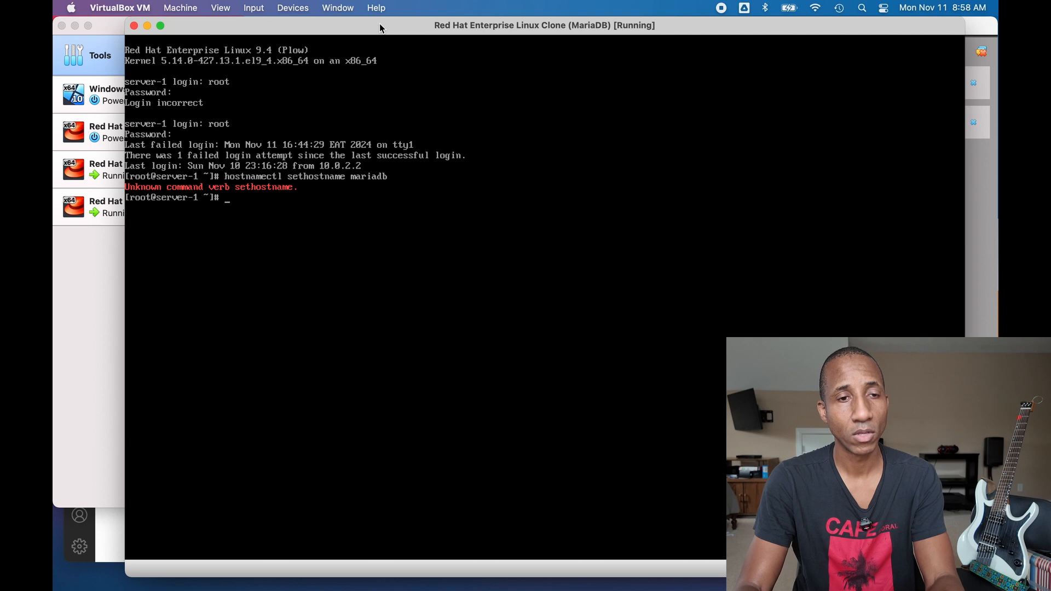
{"action": "type", "text": "set -o vi"}
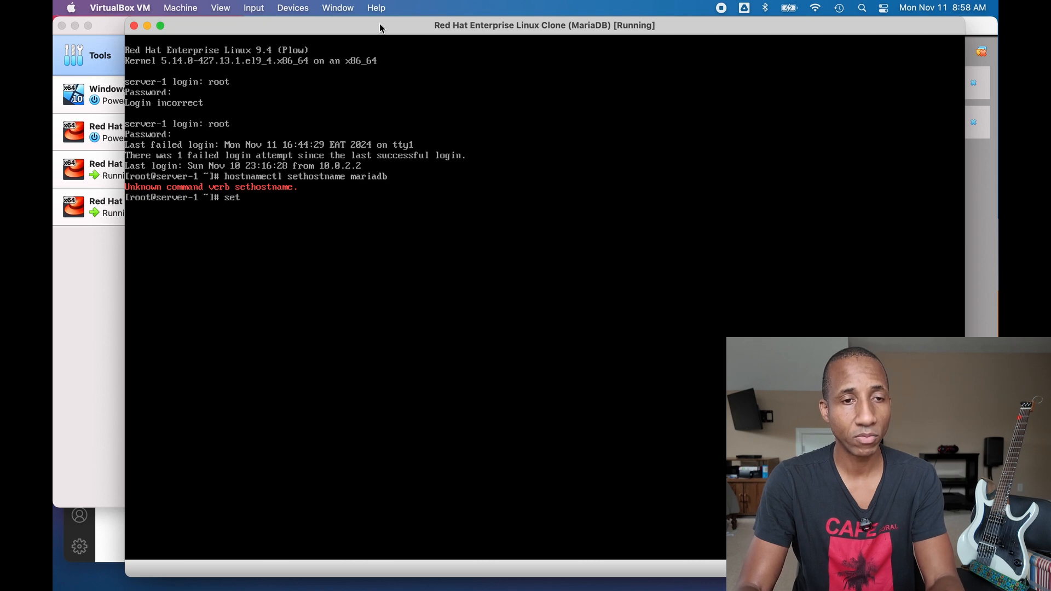
{"action": "key", "text": "Return"}
{"action": "key", "text": "Escape"}
{"action": "key", "text": "k"}
{"action": "key", "text": "k"}
{"action": "key", "text": "l"}
{"action": "key", "text": "l"}
{"action": "key", "text": "l"}
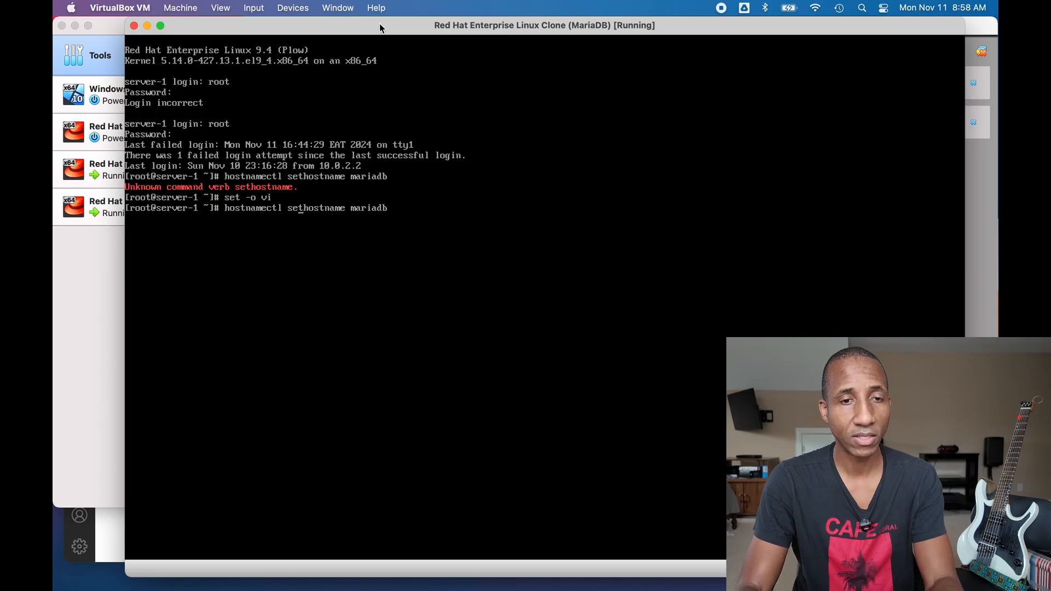
{"action": "type", "text": "i-"}
{"action": "key", "text": "Return"}
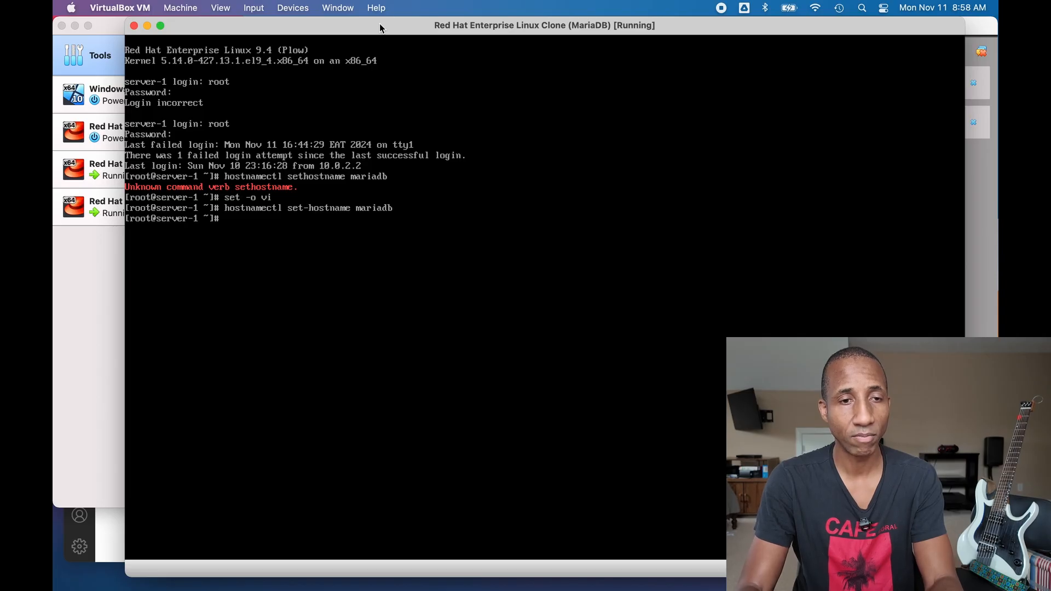
- Verify the hostname, then reload the shell with exec bash so the prompt shows mariadb
{"action": "type", "text": "hostname"}
{"action": "key", "text": "Return"}
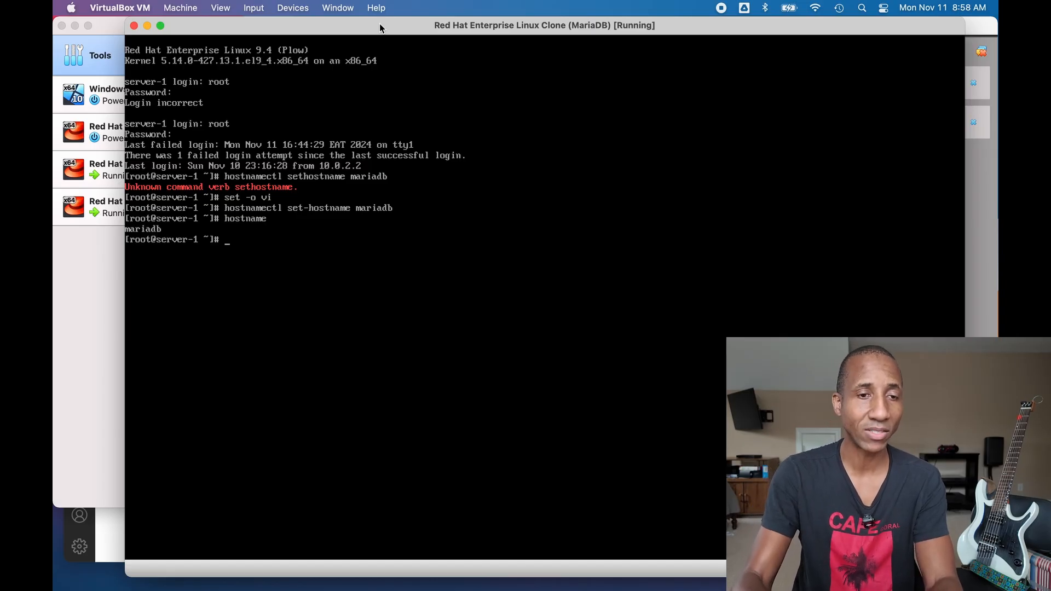
{"action": "type", "text": "ex"}
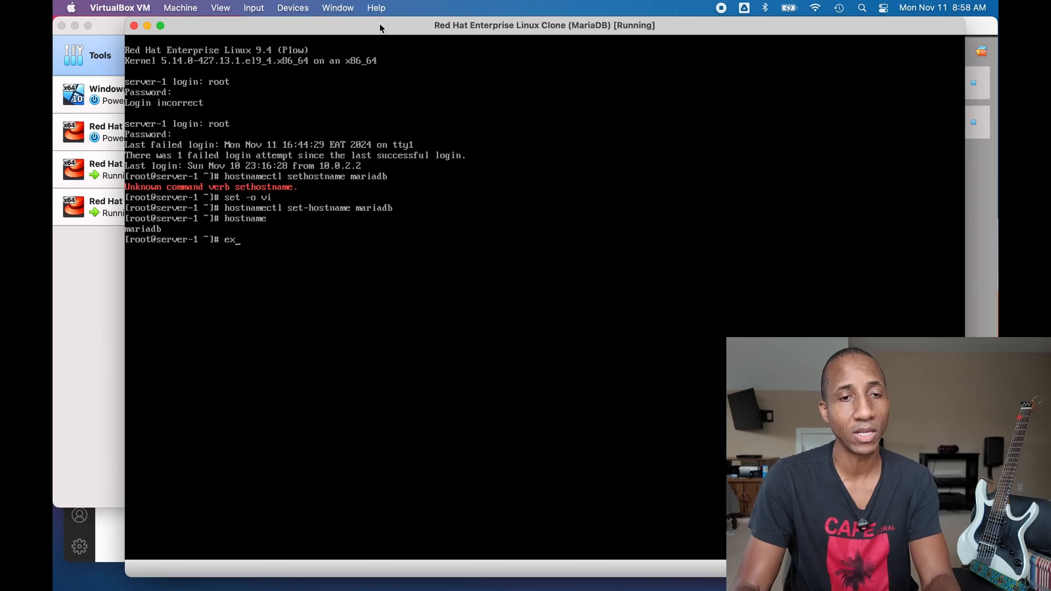
{"action": "type", "text": "ec bash"}
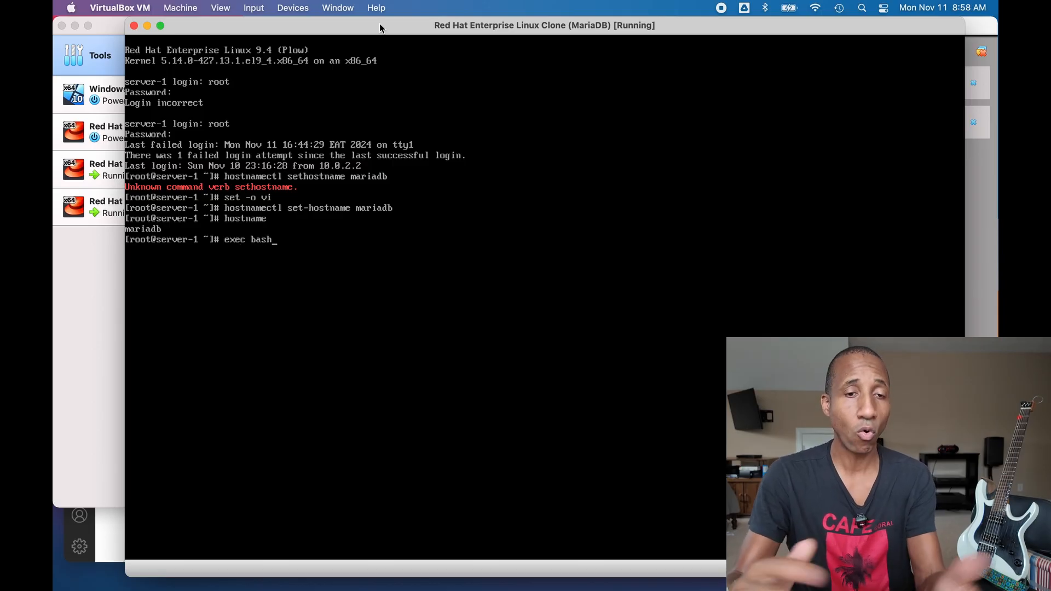
{"action": "key", "text": "Return"}
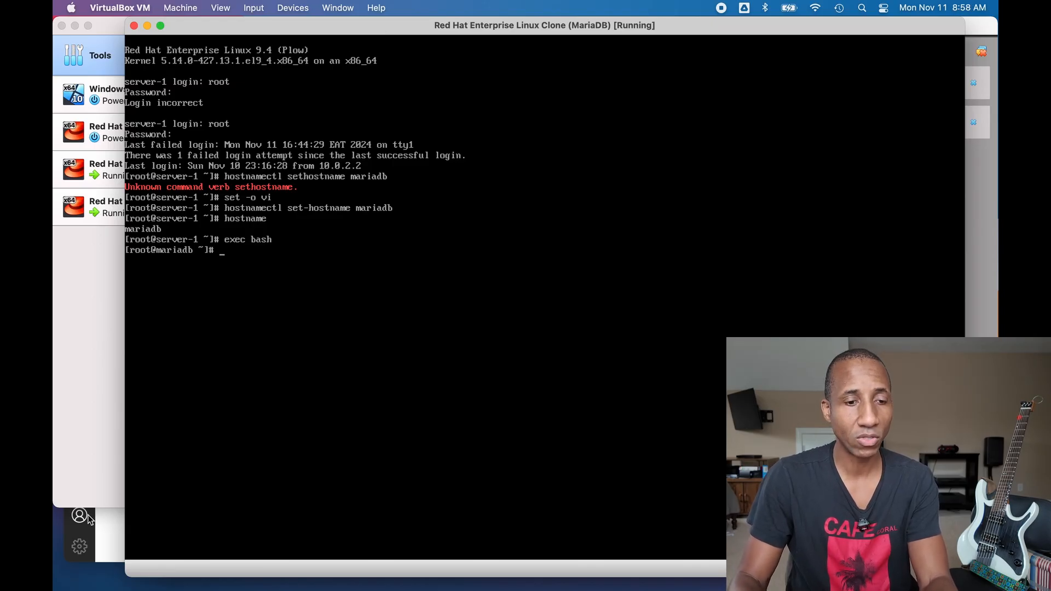
{"action": "key", "text": "ctrl+Up"}
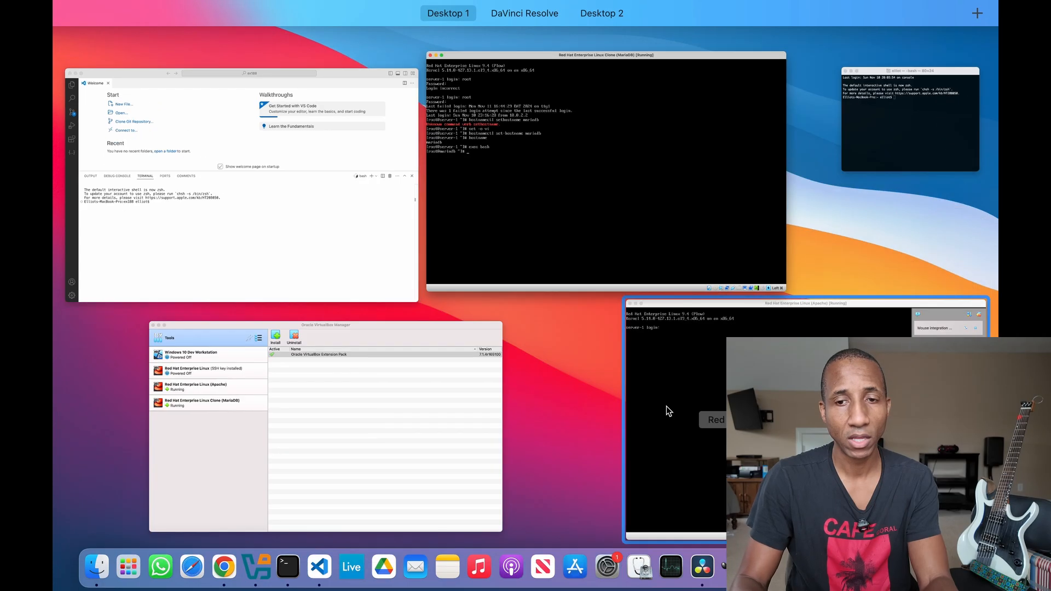
- Log in as root on the Apache VM console after dismissing the capture notices
{"action": "left_click", "coordinate": [706, 304]}
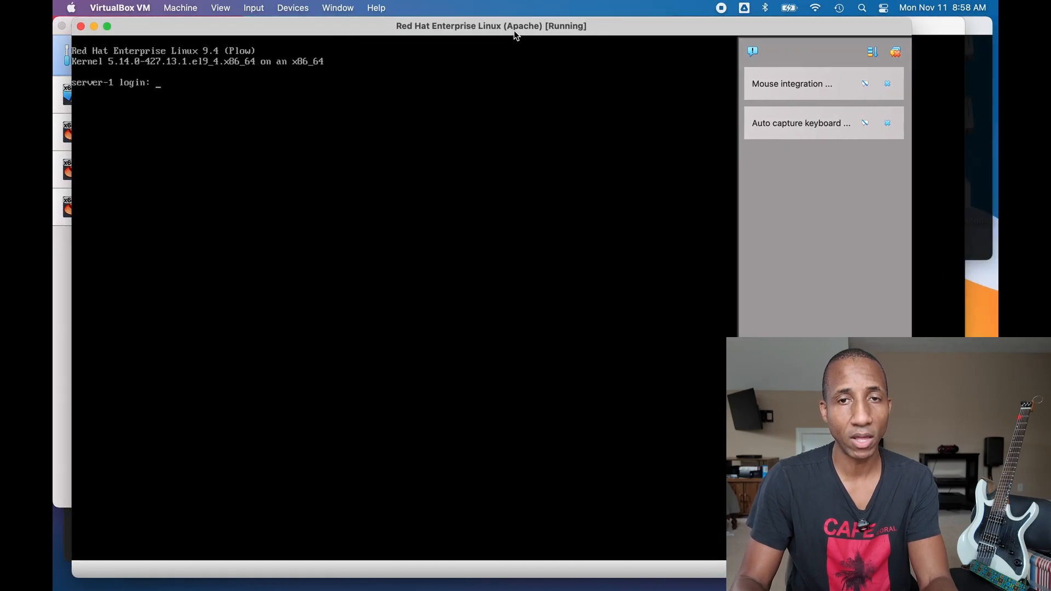
{"action": "left_click", "coordinate": [887, 83]}
{"action": "left_click", "coordinate": [887, 84]}
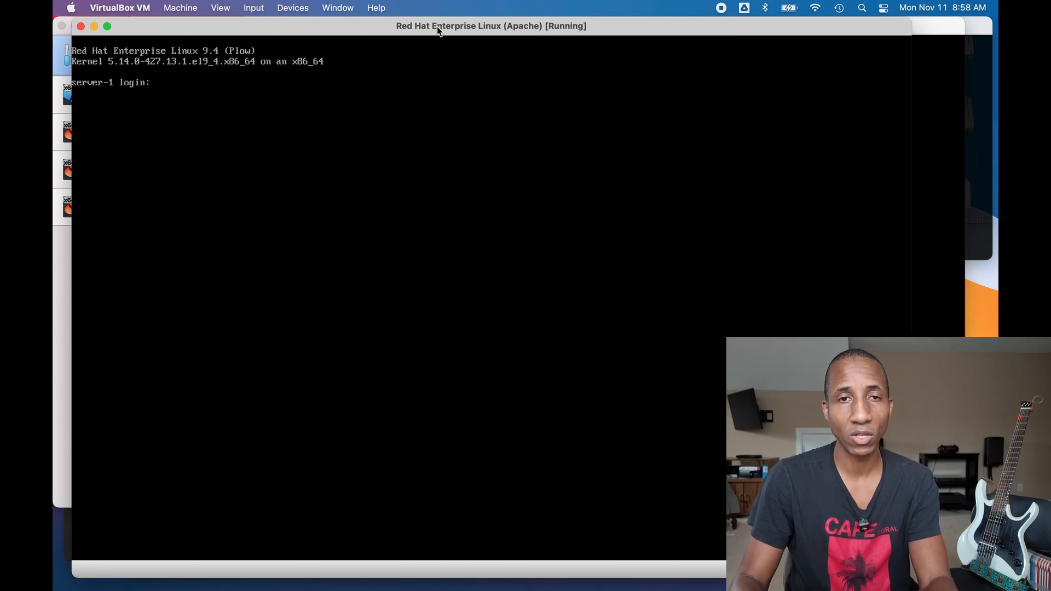
{"action": "left_click_drag", "start_coordinate": [422, 27], "coordinate": [484, 22]}
{"action": "type", "text": "root"}
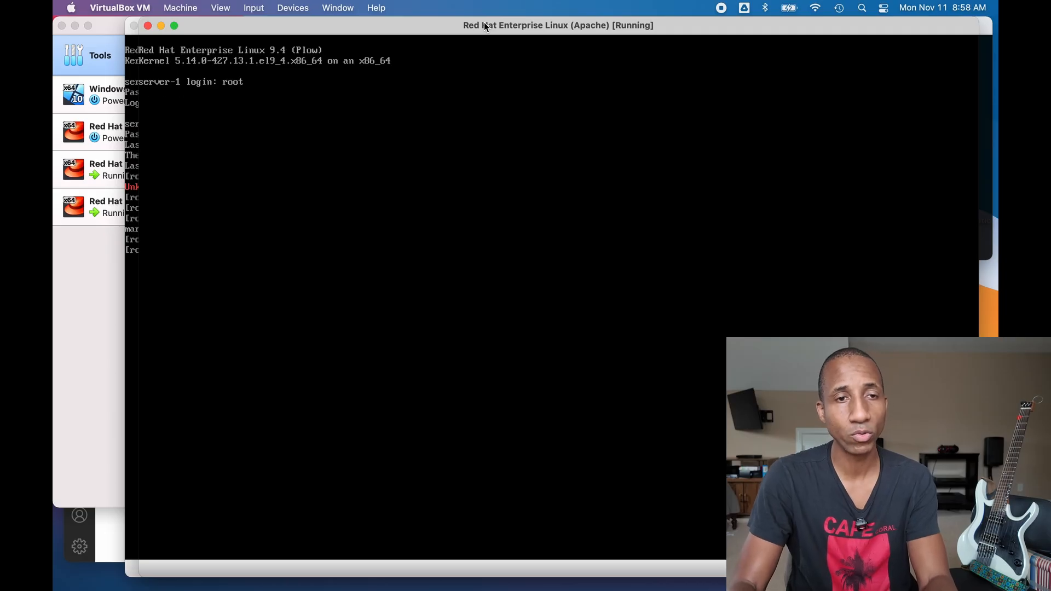
{"action": "key", "text": "Return"}
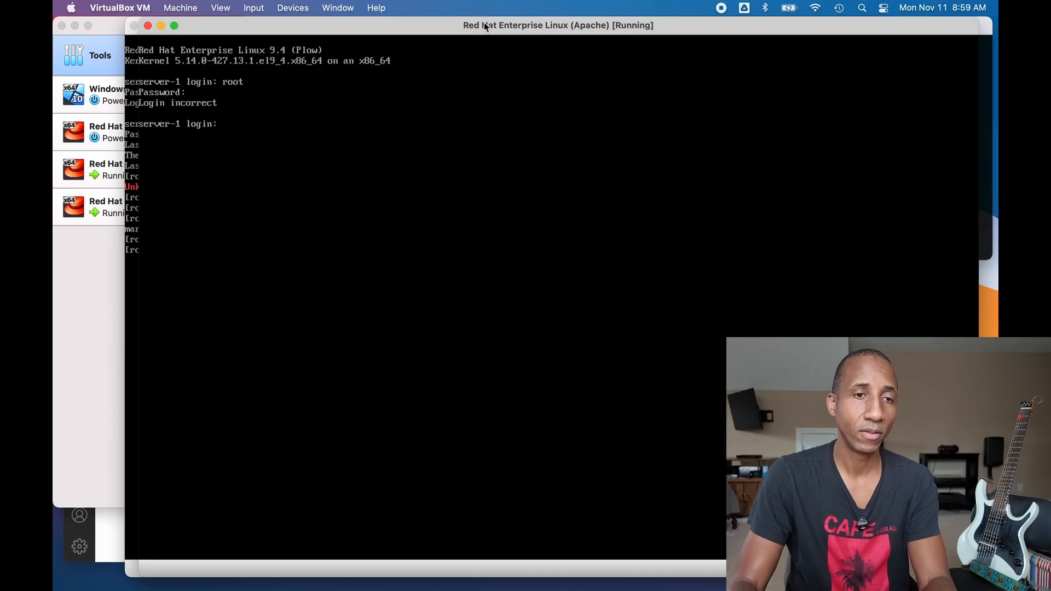
{"action": "type", "text": "root"}
{"action": "key", "text": "Return"}
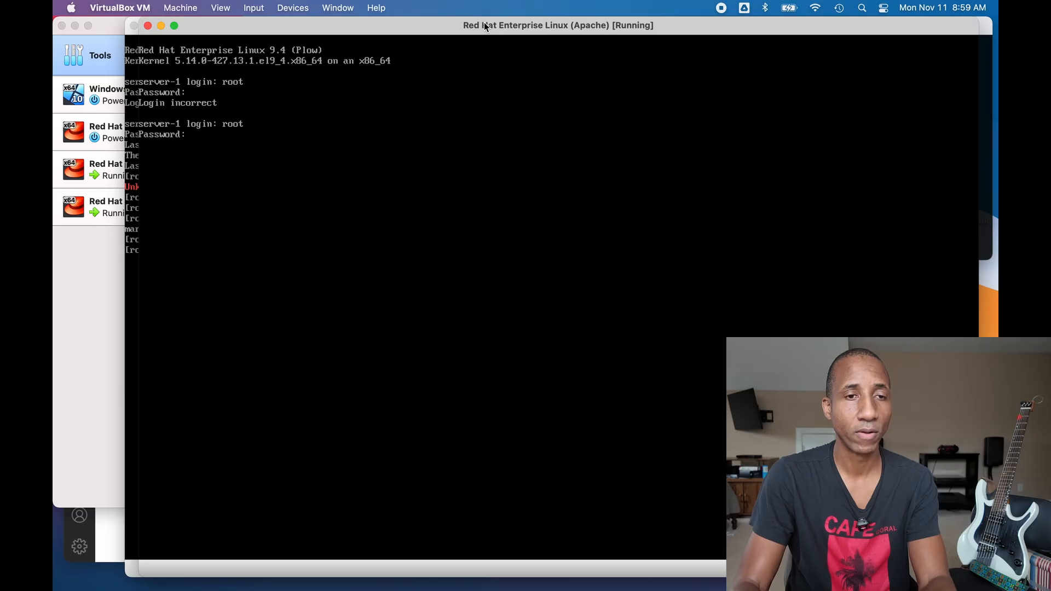
{"action": "key", "text": "Return"}
- Set the Apache VM's hostname to apache with hostnamectl set-hostname
{"action": "type", "text": "h"}
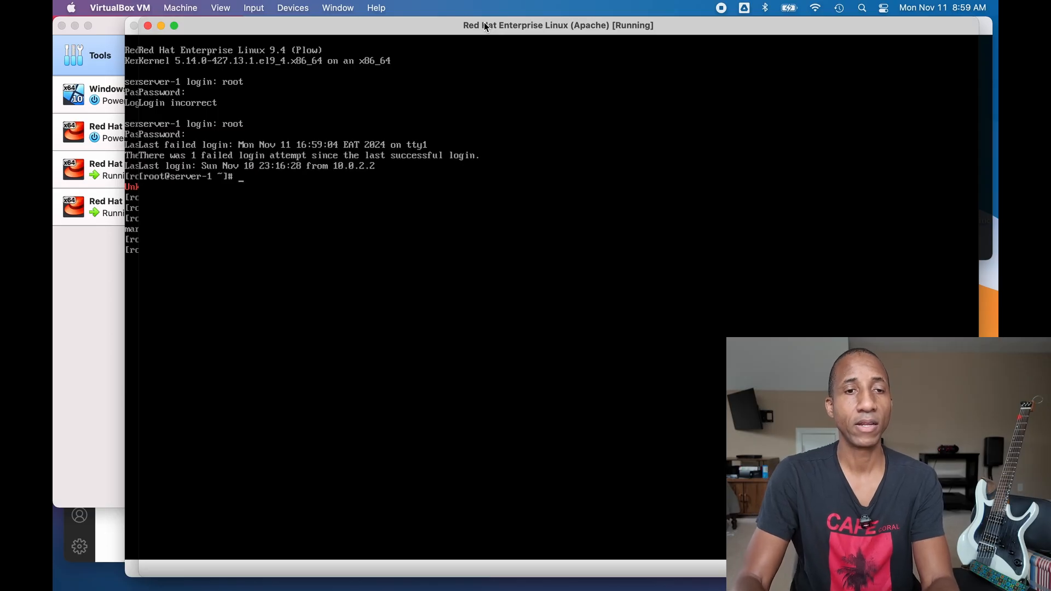
{"action": "type", "text": "ostname"}
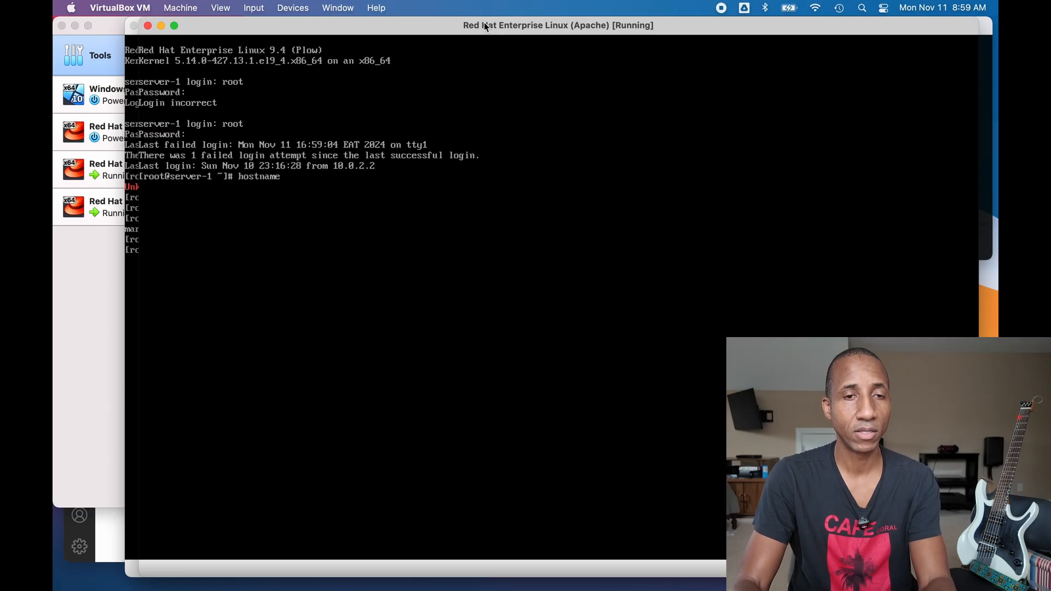
{"action": "type", "text": "ctl set-hostnmae"}
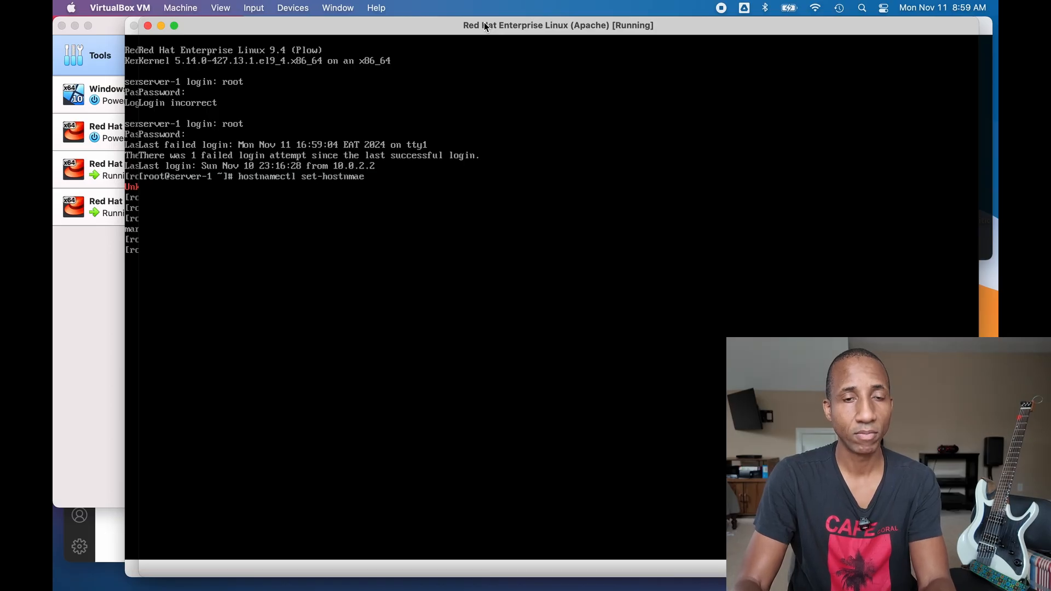
{"action": "key", "text": "BackSpace"}
{"action": "key", "text": "BackSpace"}
{"action": "key", "text": "BackSpace"}
{"action": "type", "text": "ame"}
{"action": "key", "text": "Return"}
{"action": "type", "text": "se"}
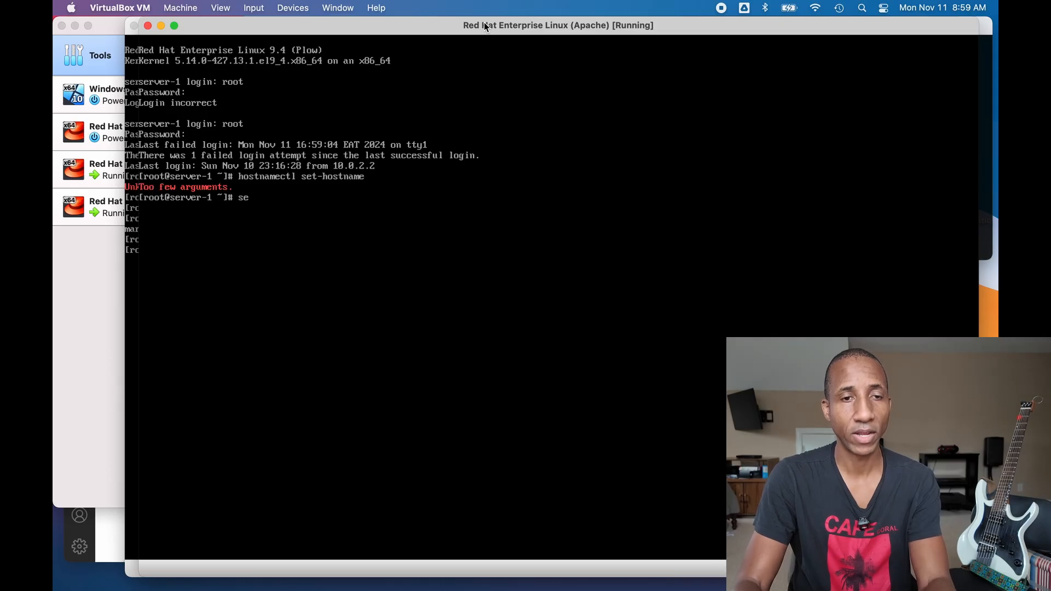
{"action": "type", "text": "t -o vi"}
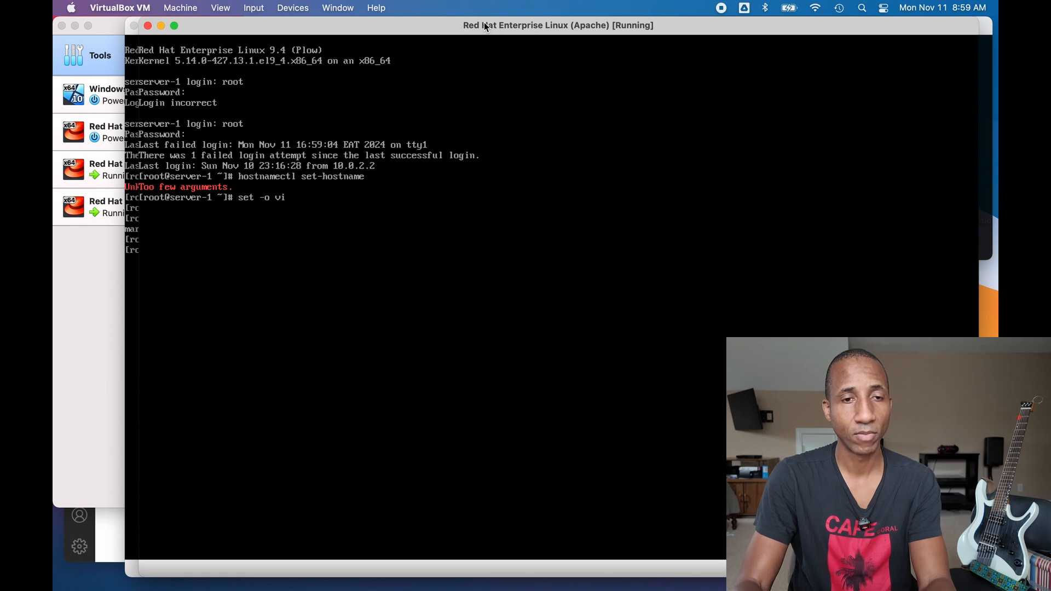
{"action": "key", "text": "Return"}
{"action": "key", "text": "Escape"}
{"action": "key", "text": "k"}
{"action": "key", "text": "k"}
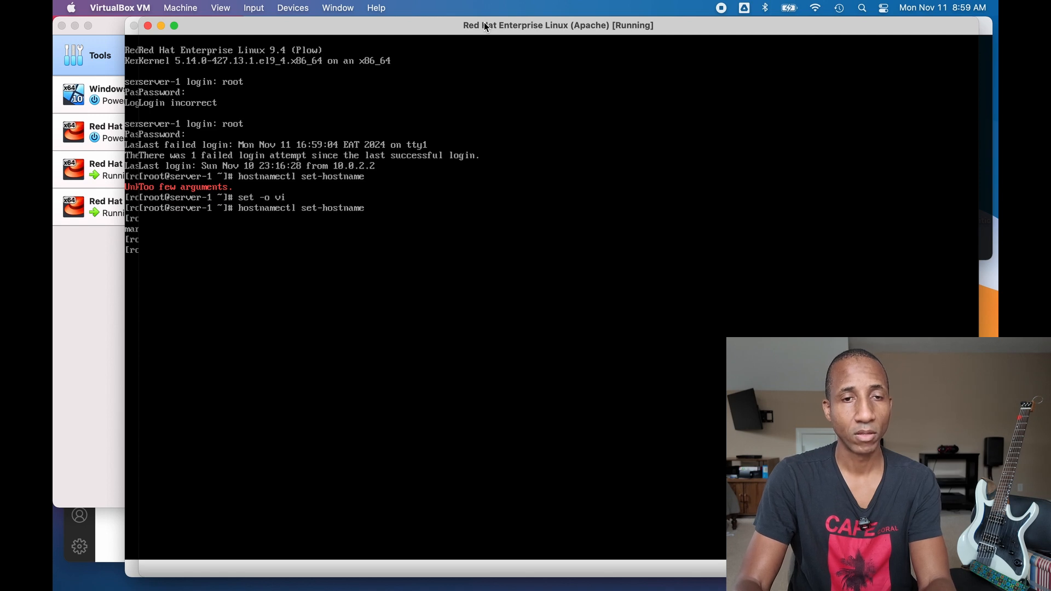
{"action": "type", "text": "apache"}
{"action": "key", "text": "Return"}
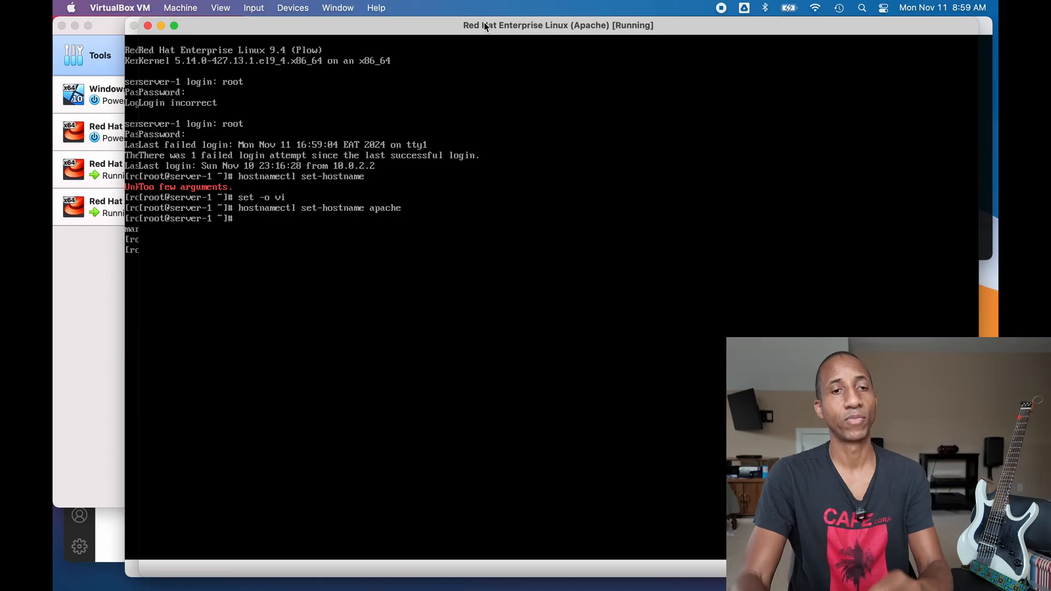
- Reload the shell with exec bash so the prompt reads root@apache
{"action": "type", "text": "exec bash"}
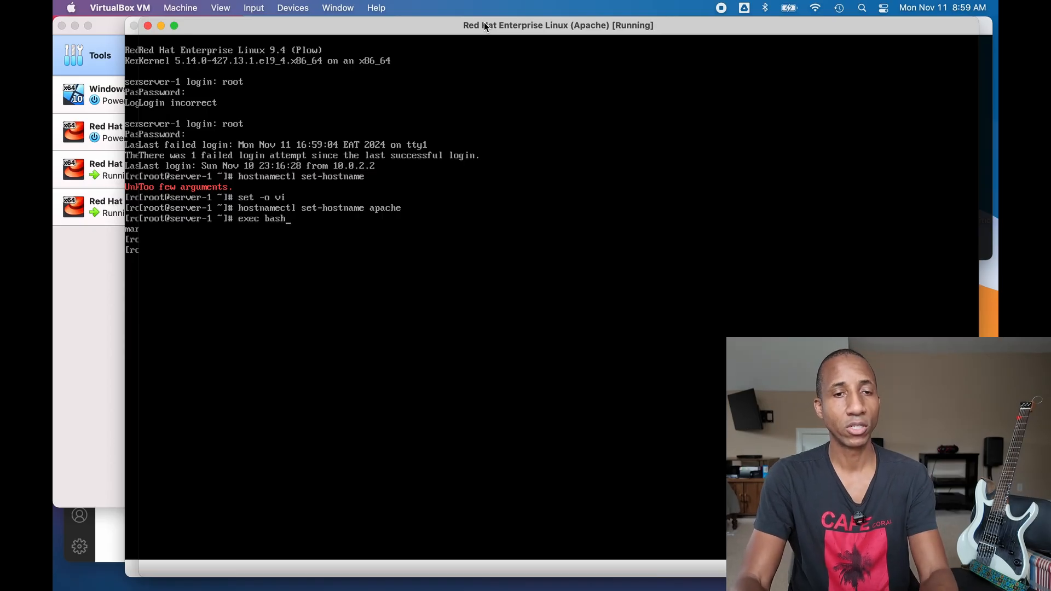
{"action": "key", "text": "Return"}
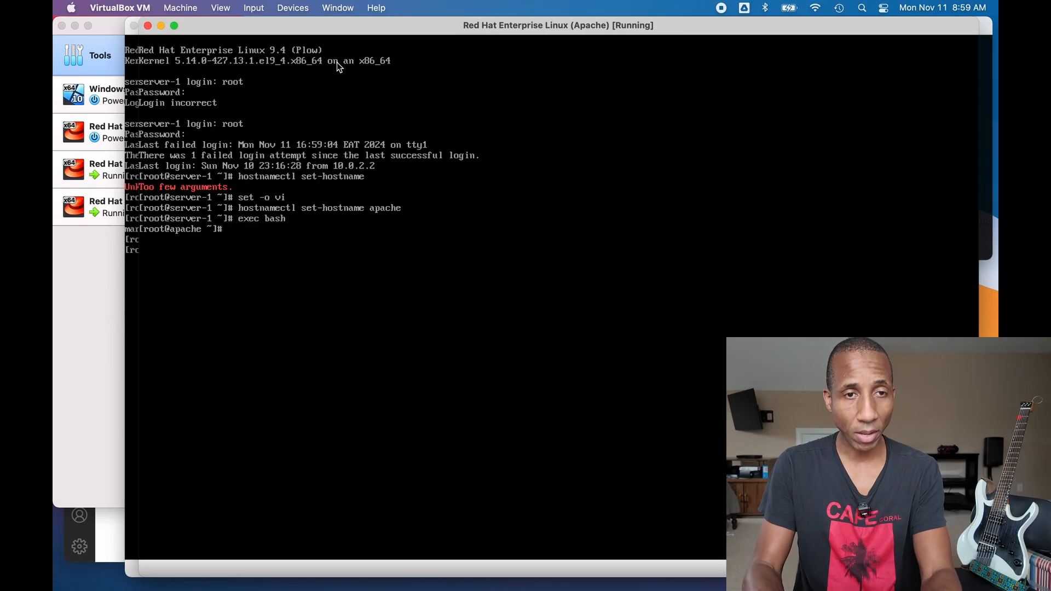
{"action": "mouse_move", "coordinate": [399, 25]}
{"action": "left_mouse_down"}
{"action": "mouse_move", "coordinate": [385, 24]}
{"action": "mouse_move", "coordinate": [396, 23]}
{"action": "mouse_move", "coordinate": [392, 115]}
{"action": "mouse_move", "coordinate": [421, 96]}
{"action": "mouse_move", "coordinate": [456, 102]}
{"action": "left_mouse_up"}
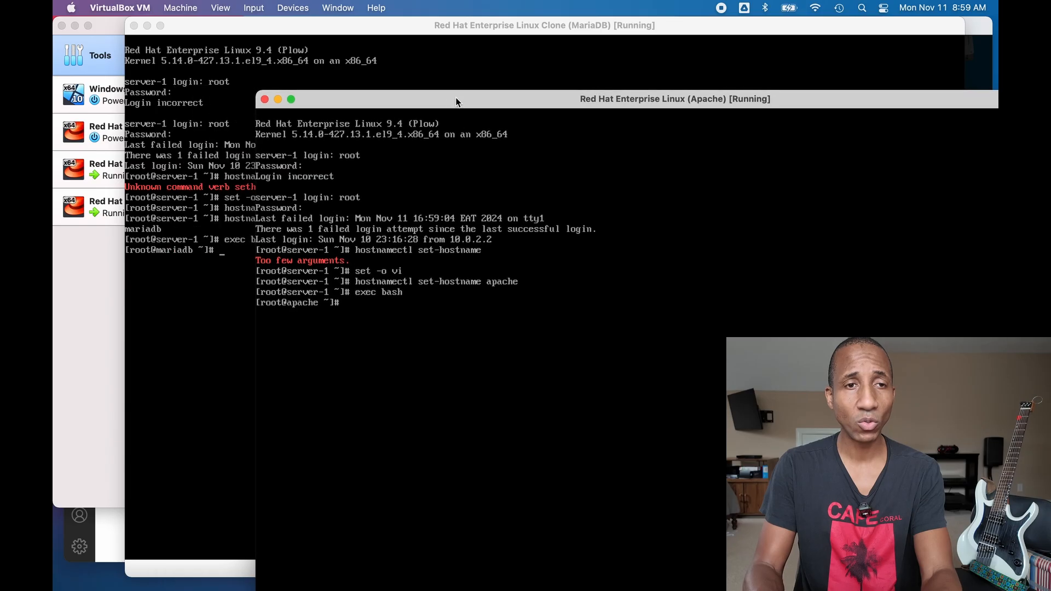
- Resize and place the MariaDB console beside the VM list, dismissing a notification and closing a blank window
{"action": "left_click", "coordinate": [164, 30]}
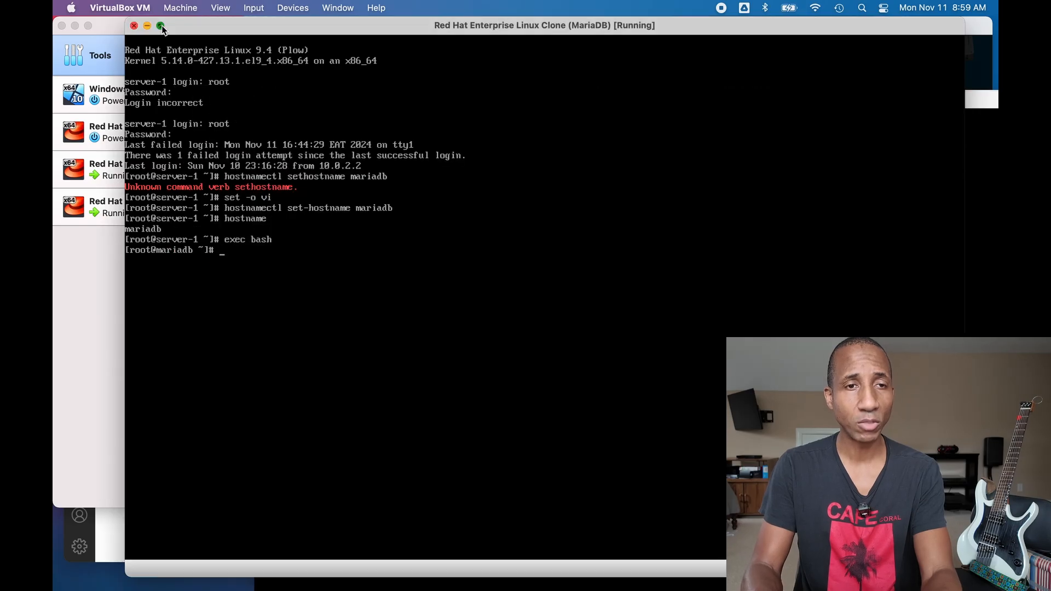
{"action": "left_click_drag", "start_coordinate": [239, 25], "coordinate": [244, 52]}
{"action": "left_click", "coordinate": [100, 282]}
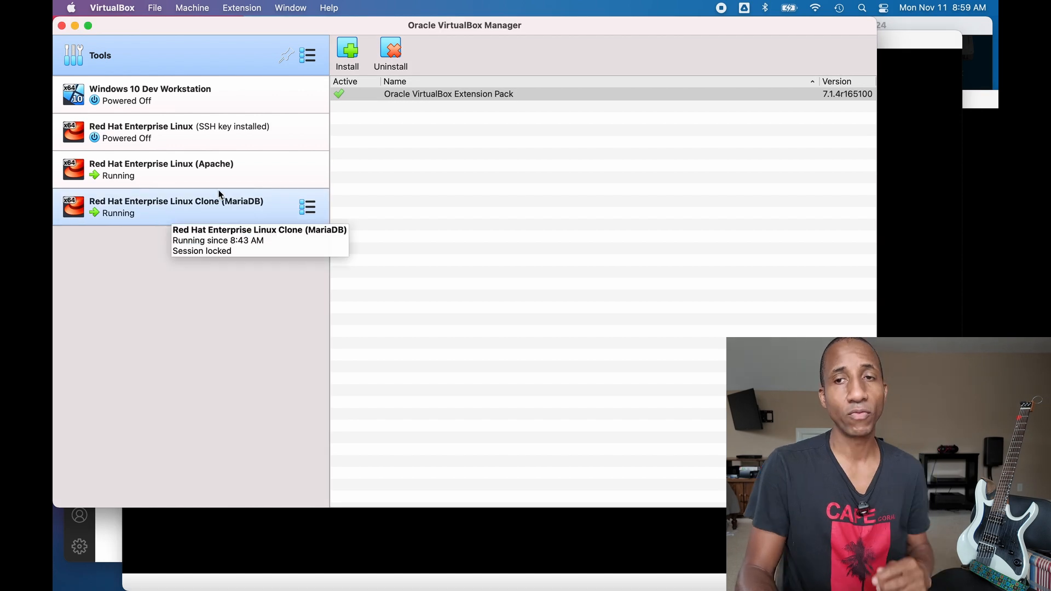
{"action": "left_click", "coordinate": [899, 36]}
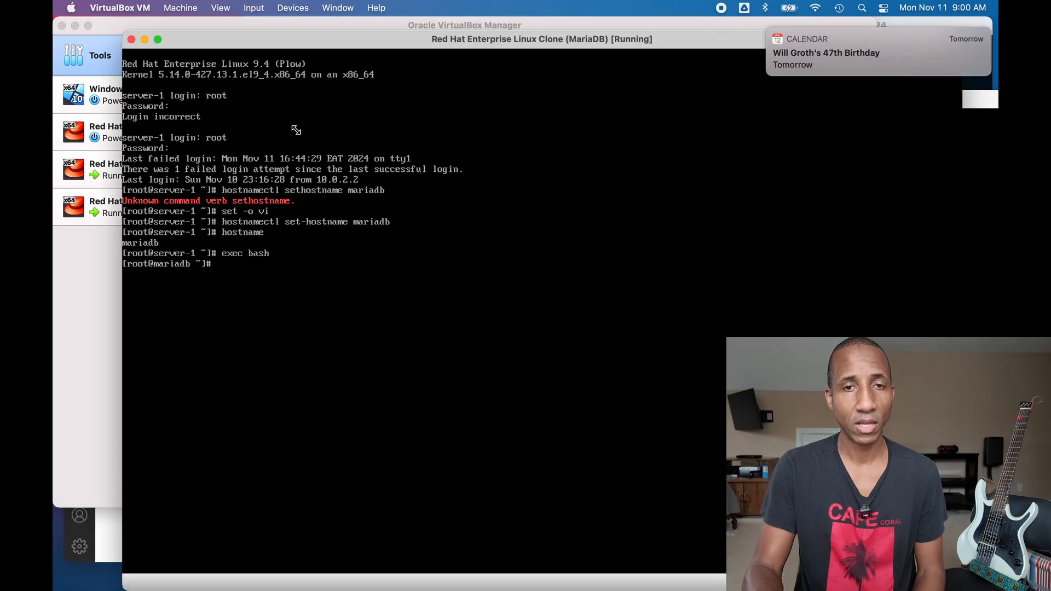
{"action": "left_click_drag", "start_coordinate": [289, 125], "coordinate": [297, 132]}
{"action": "left_click_drag", "start_coordinate": [590, 142], "coordinate": [625, 53]}
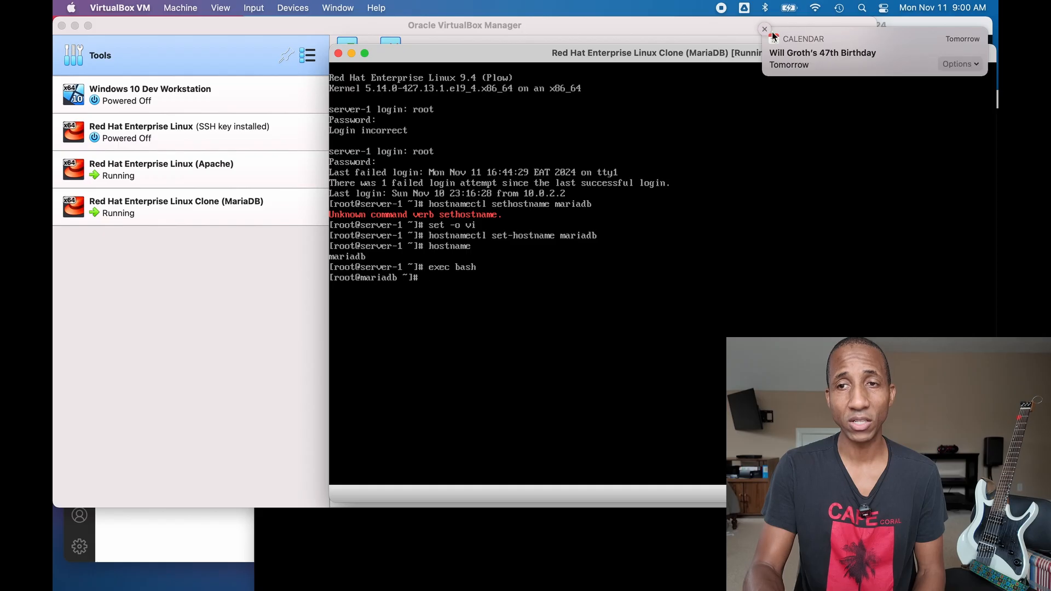
{"action": "left_click", "coordinate": [765, 28]}
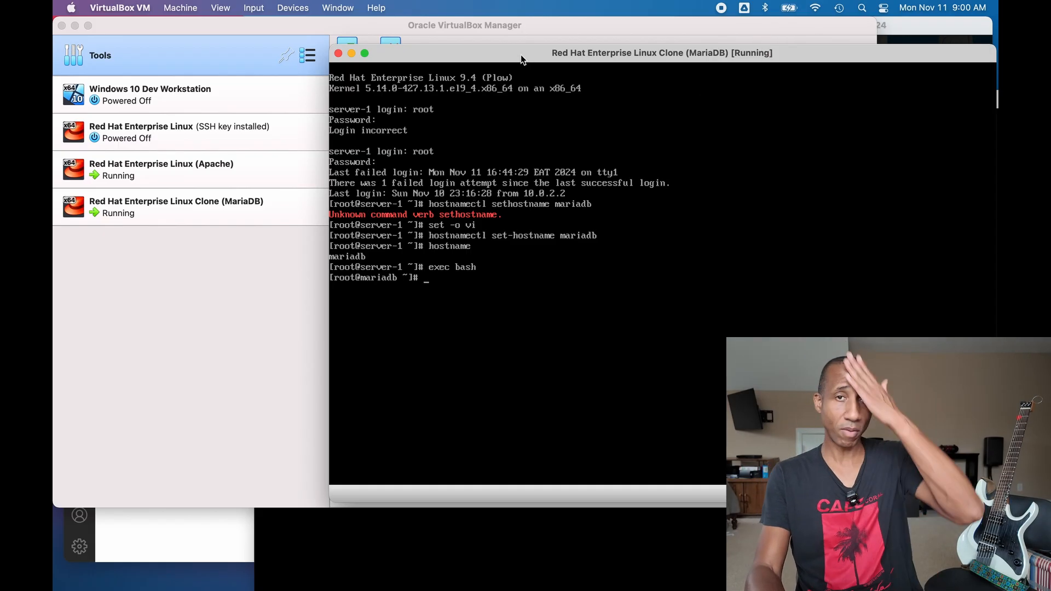
{"action": "key", "text": "super+Tab"}
{"action": "left_click_drag", "start_coordinate": [522, 59], "coordinate": [483, 77]}
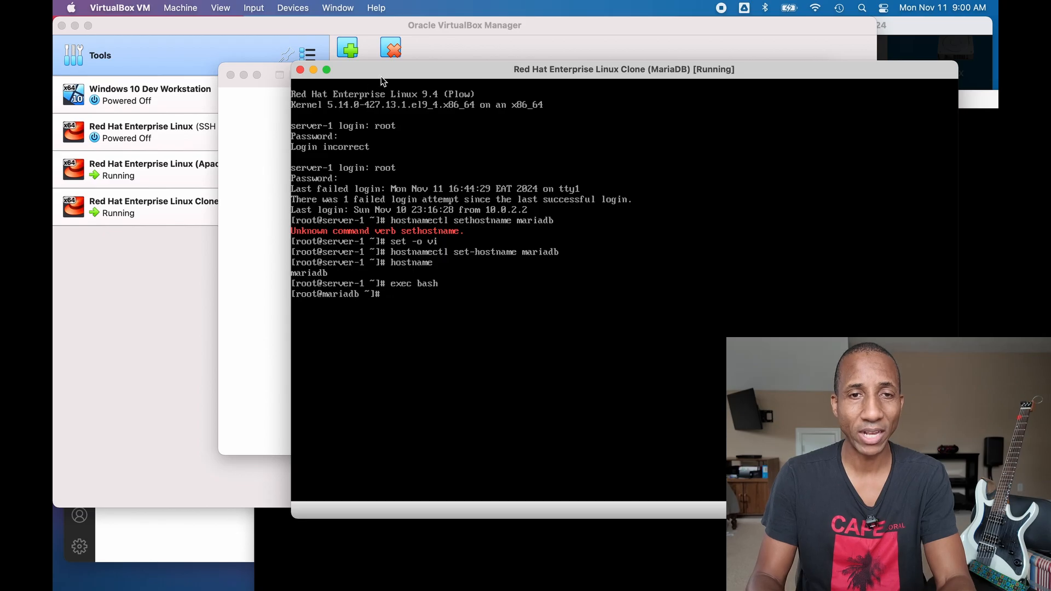
{"action": "left_click", "coordinate": [230, 74]}
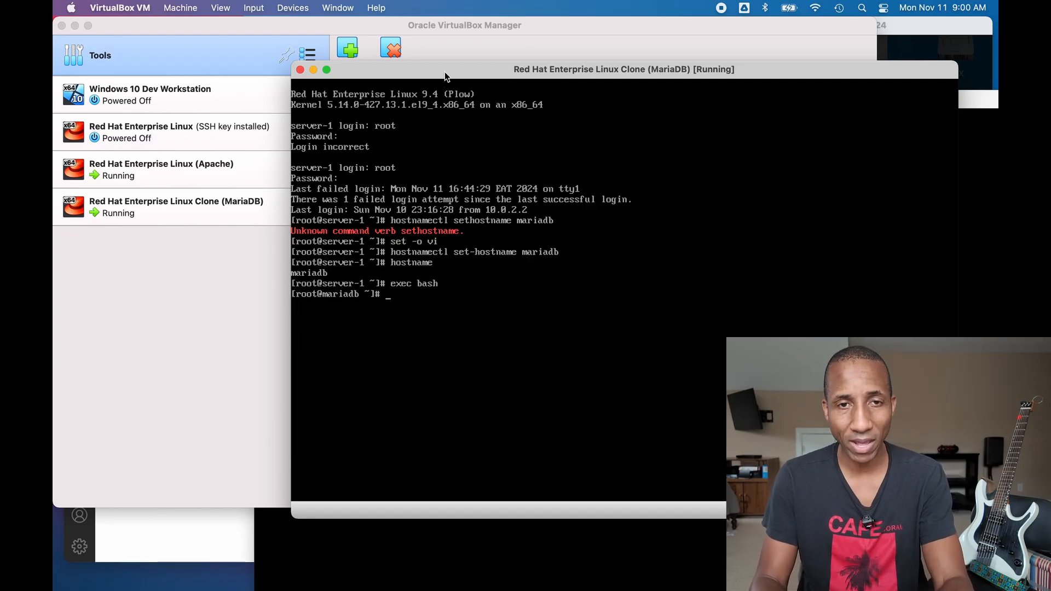
{"action": "left_click_drag", "start_coordinate": [459, 70], "coordinate": [458, 67]}
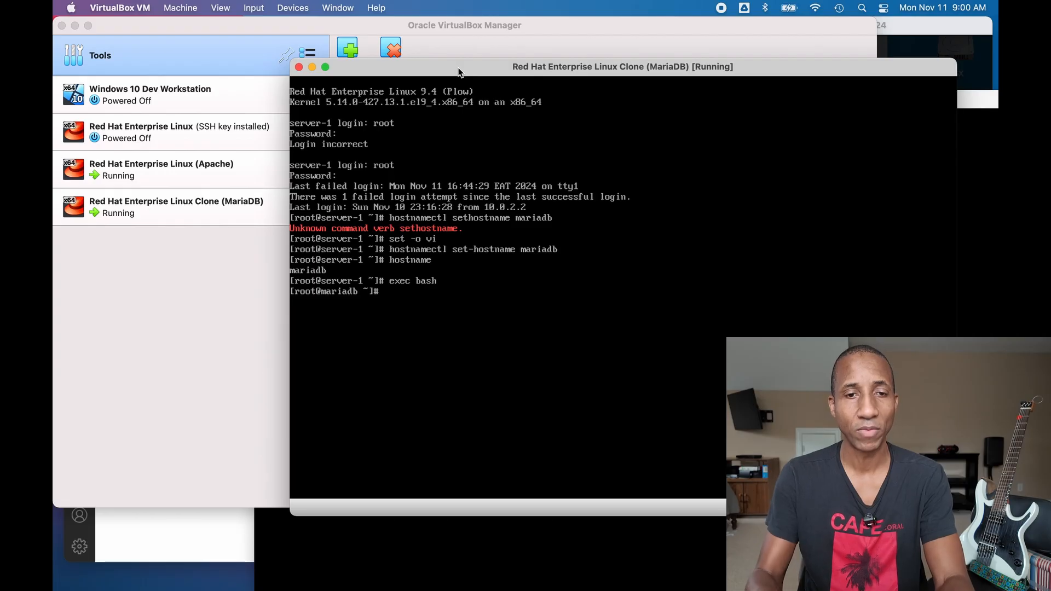
- Run nmcli in the MariaDB console to list its addresses, then open the clone's details in the Manager
{"action": "type", "text": "mcli"}
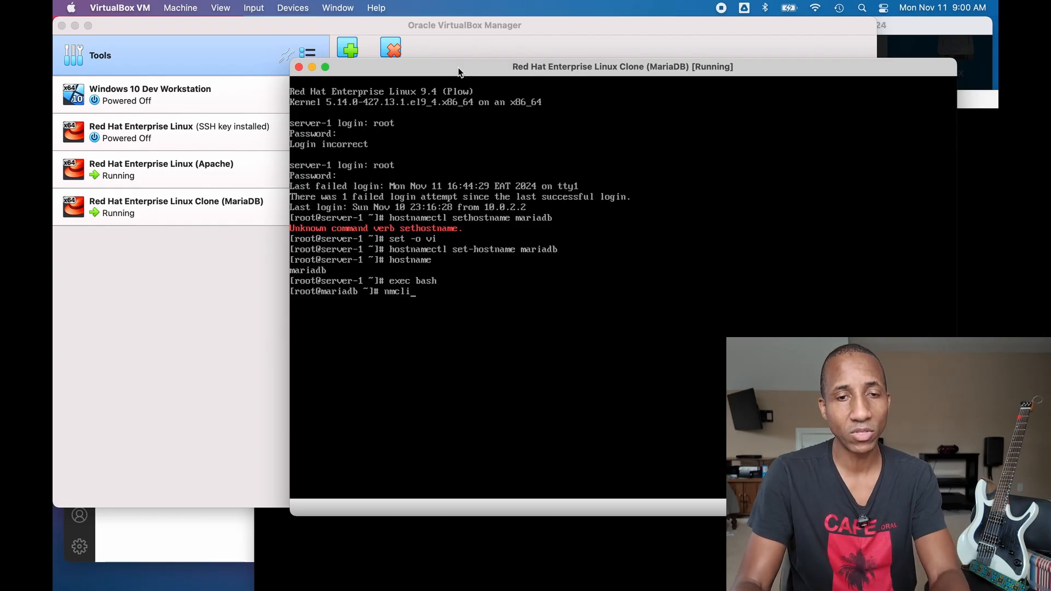
{"action": "key", "text": "Return"}
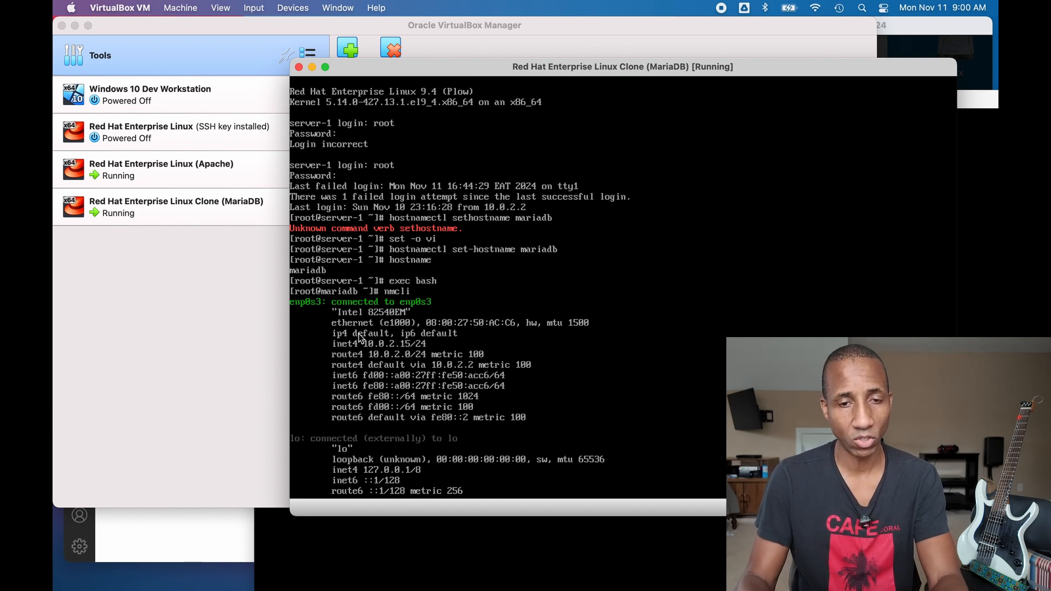
{"action": "left_click", "coordinate": [238, 288]}
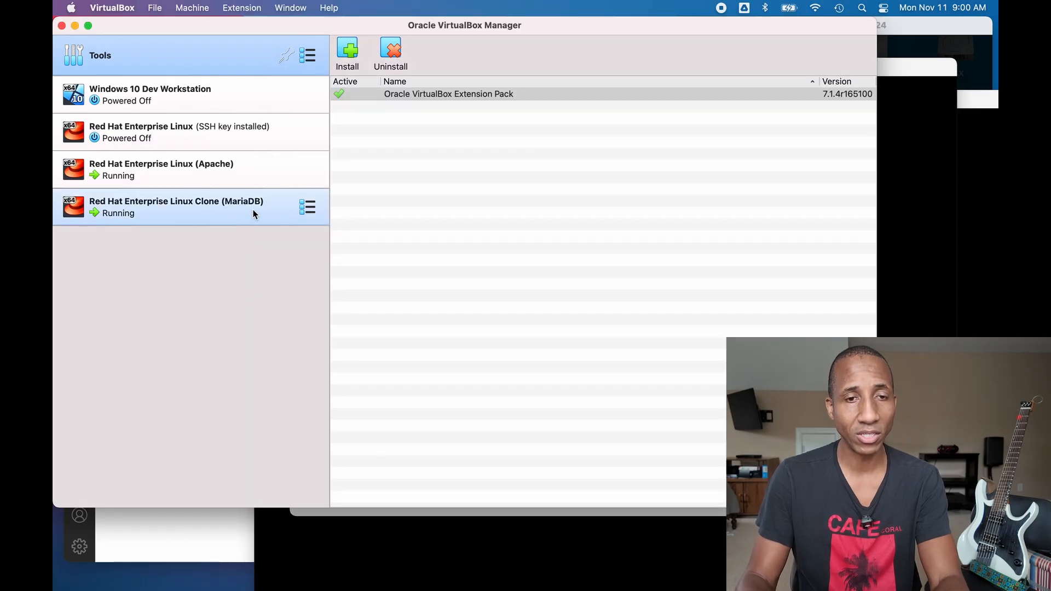
{"action": "left_click", "coordinate": [304, 211]}
{"action": "left_click", "coordinate": [402, 204]}
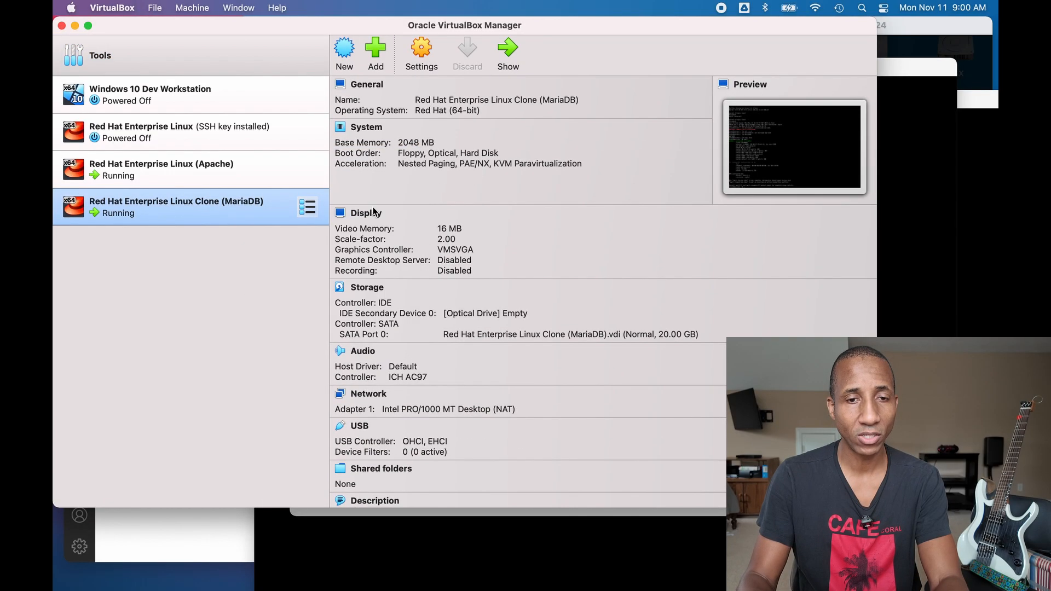
{"action": "scroll", "coordinate": [370, 341], "scroll_direction": "down", "scroll_amount": 1}
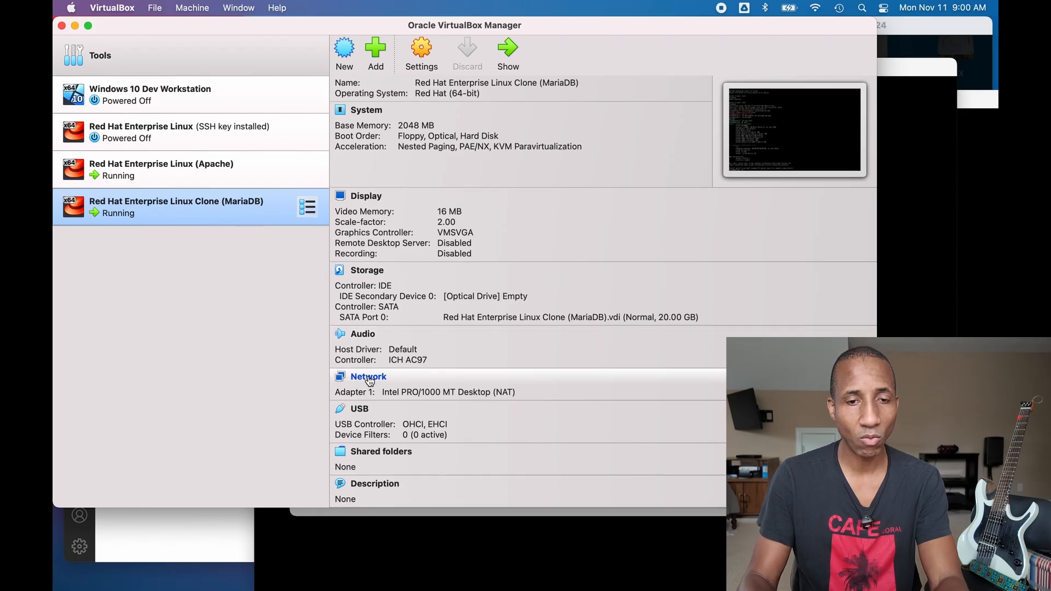
{"action": "left_click", "coordinate": [369, 381]}
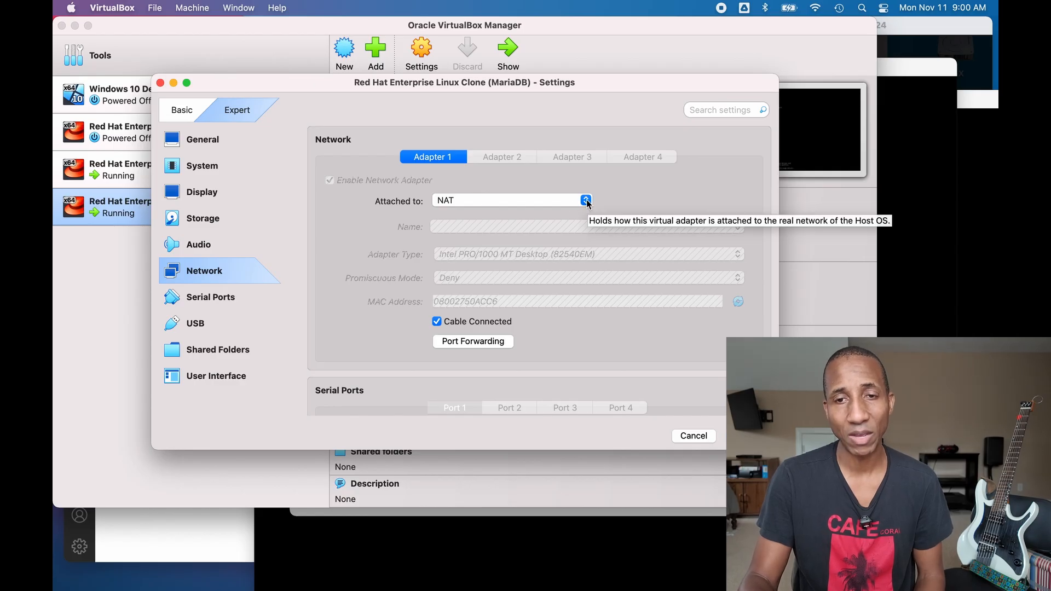
{"action": "left_click", "coordinate": [586, 200]}
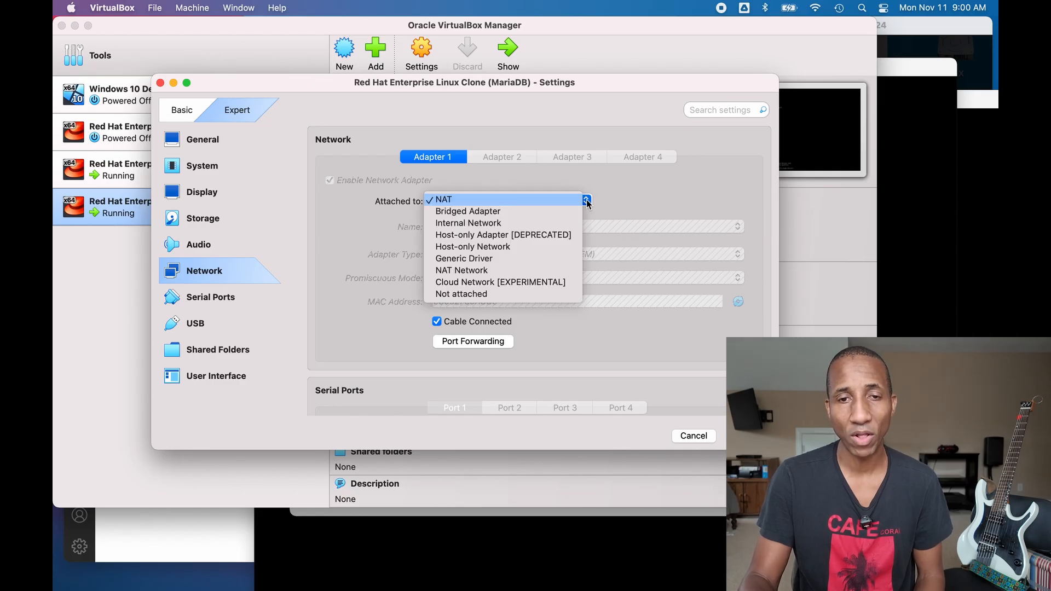
{"action": "left_click", "coordinate": [551, 272]}
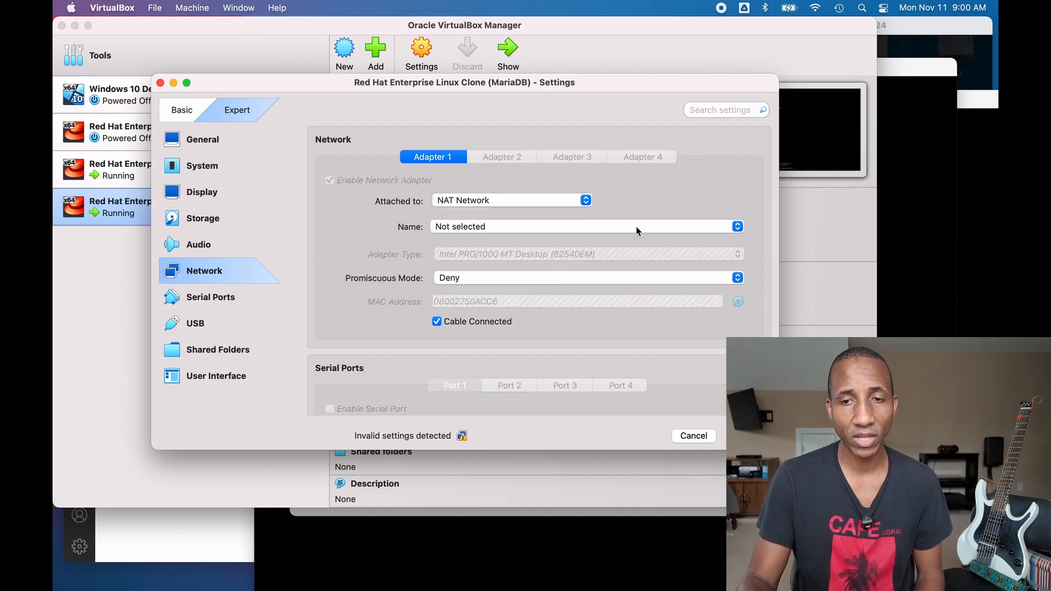
{"action": "left_click", "coordinate": [728, 225]}
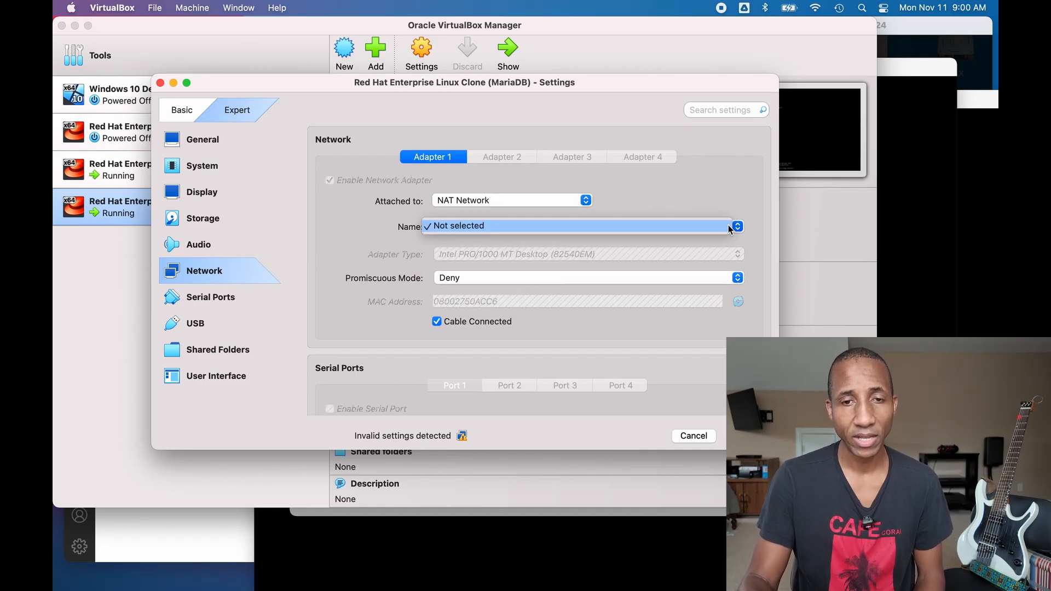
{"action": "left_click", "coordinate": [727, 193]}
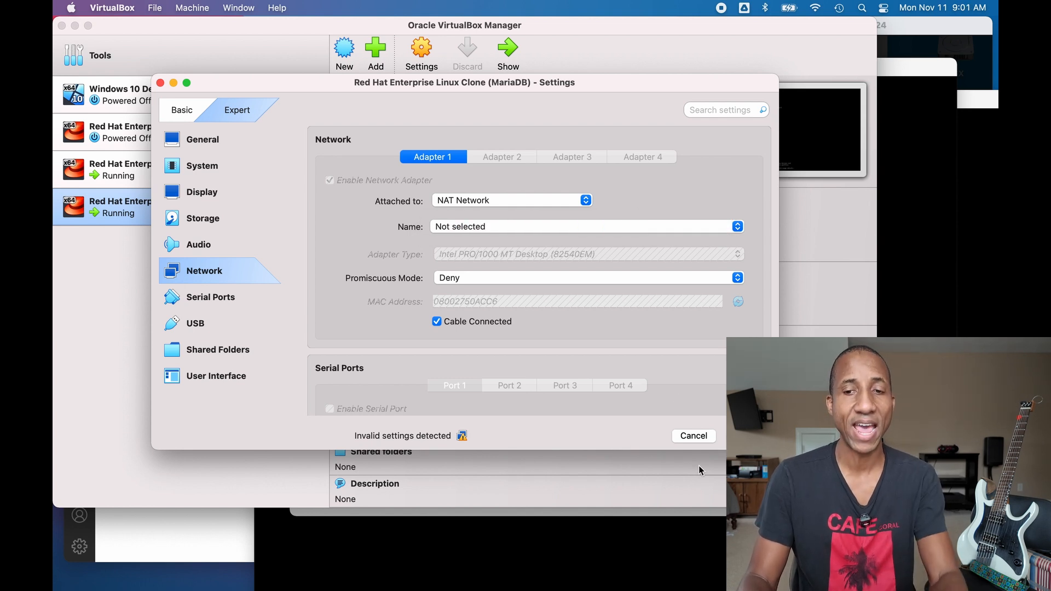
{"action": "left_click", "coordinate": [693, 436]}
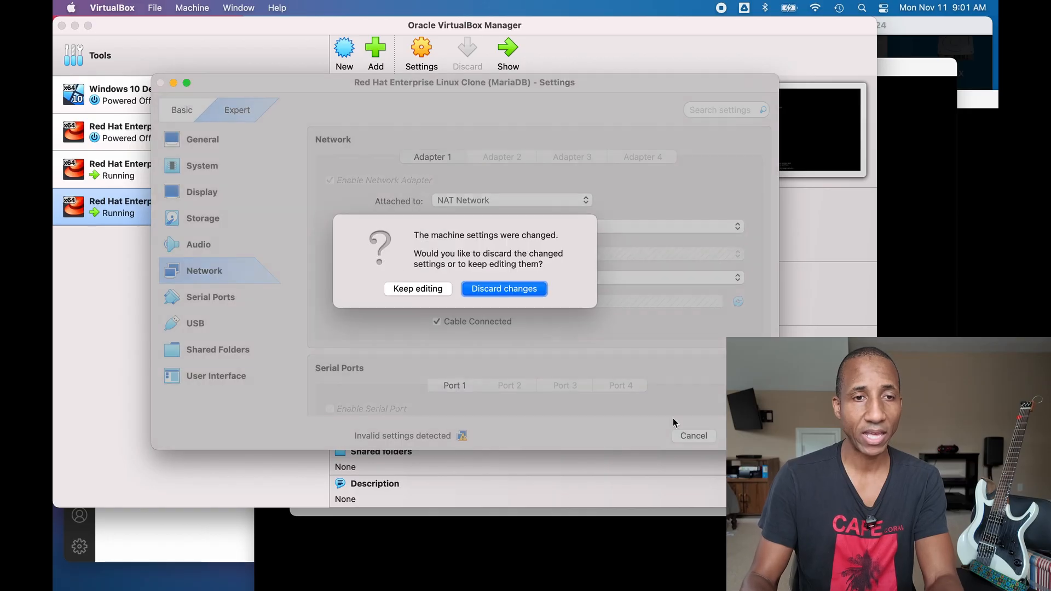
{"action": "left_click", "coordinate": [467, 292]}
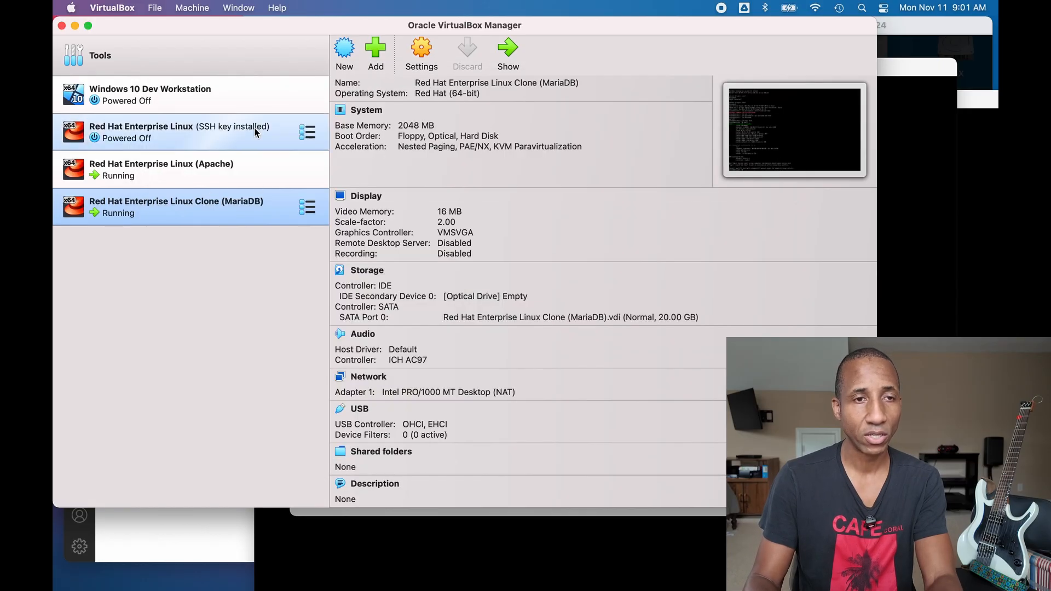
- Create a new NAT network in the Network manager's NAT Networks list
{"action": "left_click", "coordinate": [308, 55]}
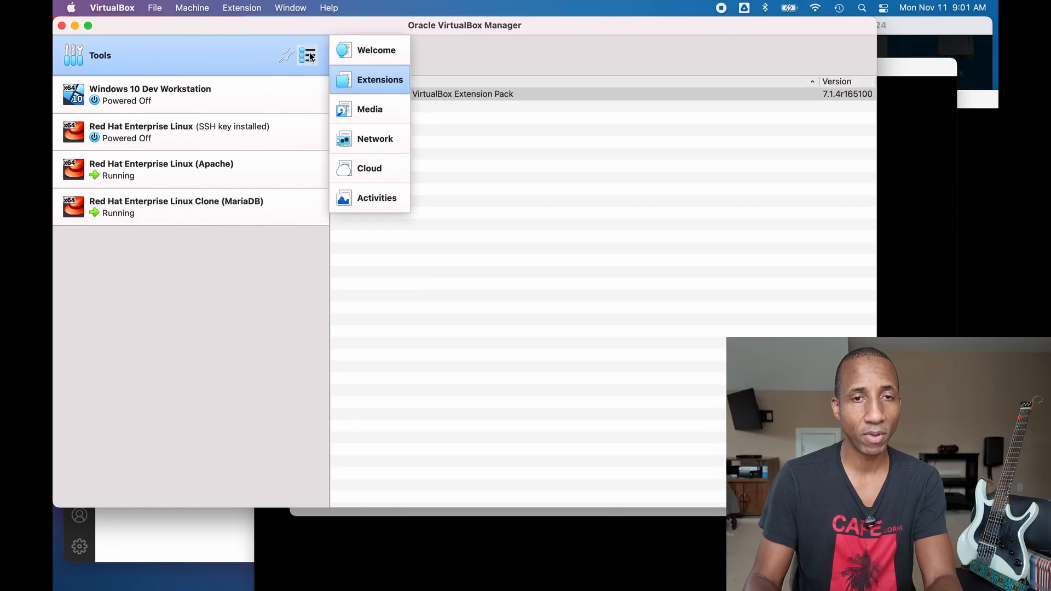
{"action": "left_click", "coordinate": [387, 143]}
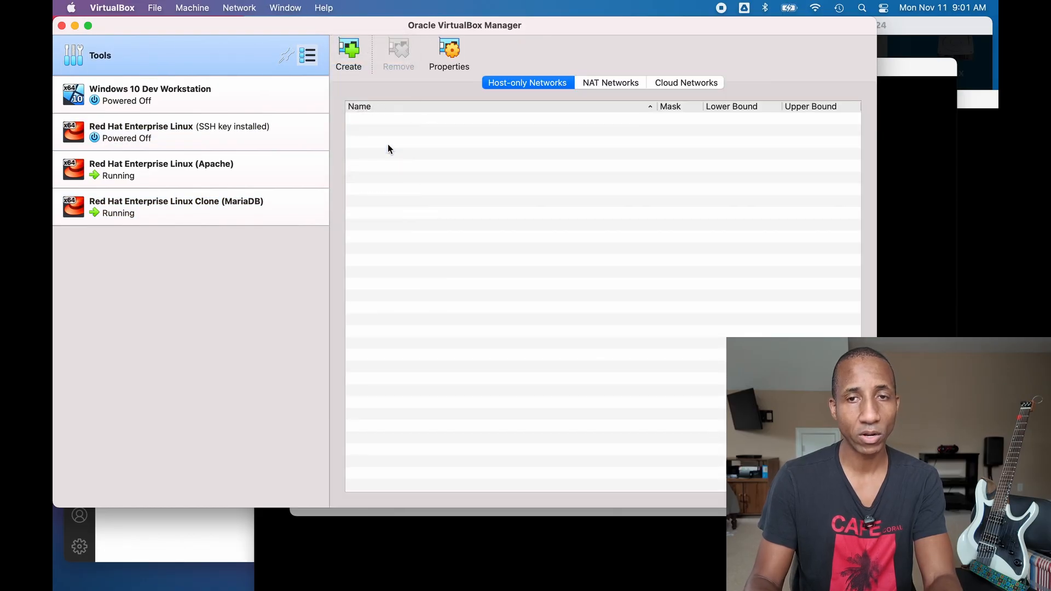
{"action": "left_click", "coordinate": [613, 86]}
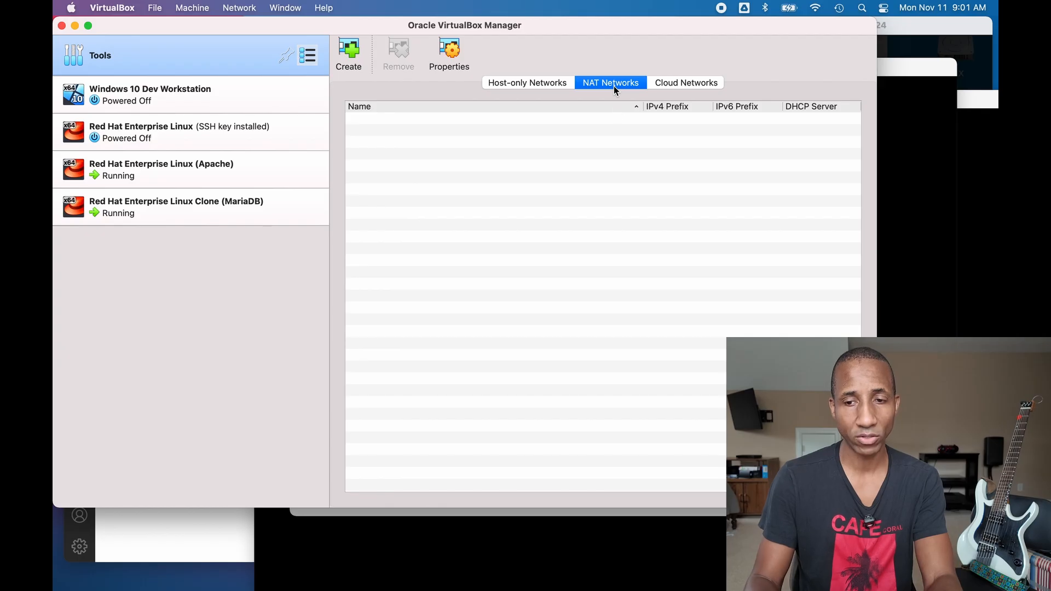
{"action": "left_click", "coordinate": [346, 46]}
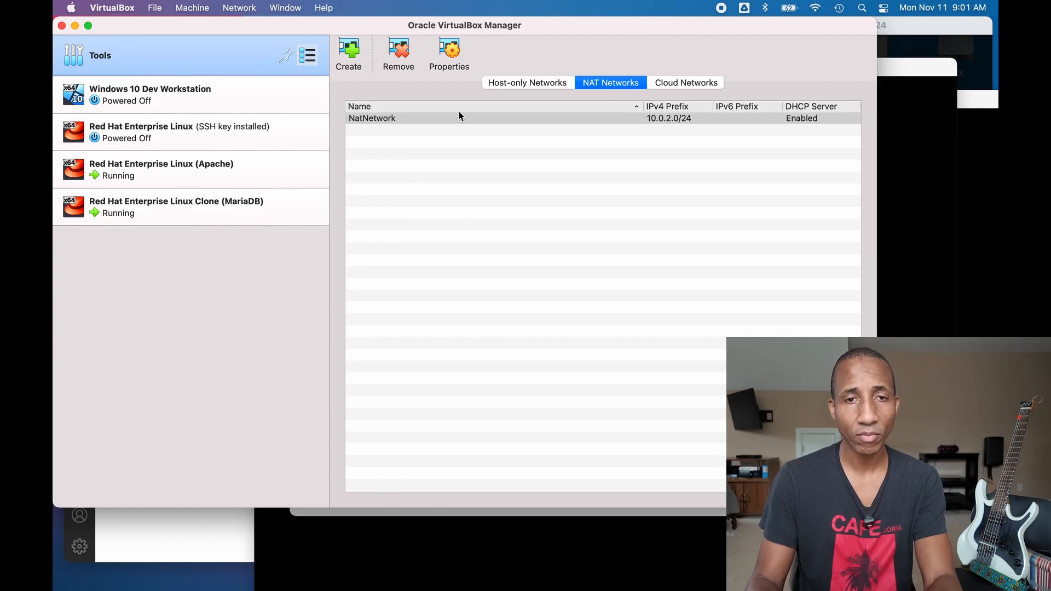
- Rename the new NatNetwork to 'Lab Network'
{"action": "double_click", "coordinate": [622, 119]}
{"action": "left_click", "coordinate": [464, 388]}
{"action": "double_click", "coordinate": [423, 383]}
{"action": "left_click", "coordinate": [412, 383]}
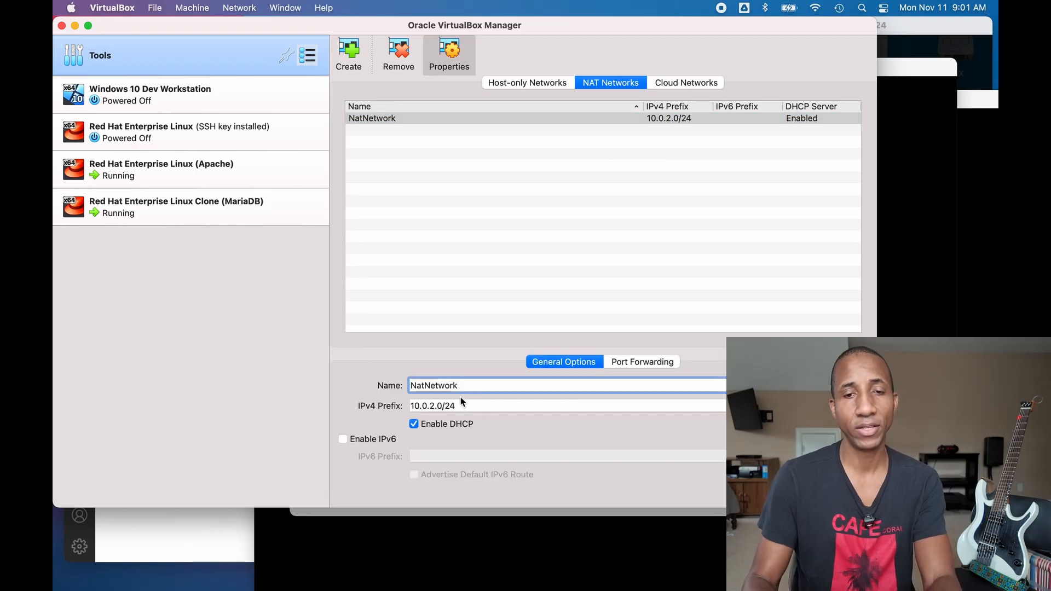
{"action": "left_click_drag", "start_coordinate": [477, 385], "coordinate": [383, 366]}
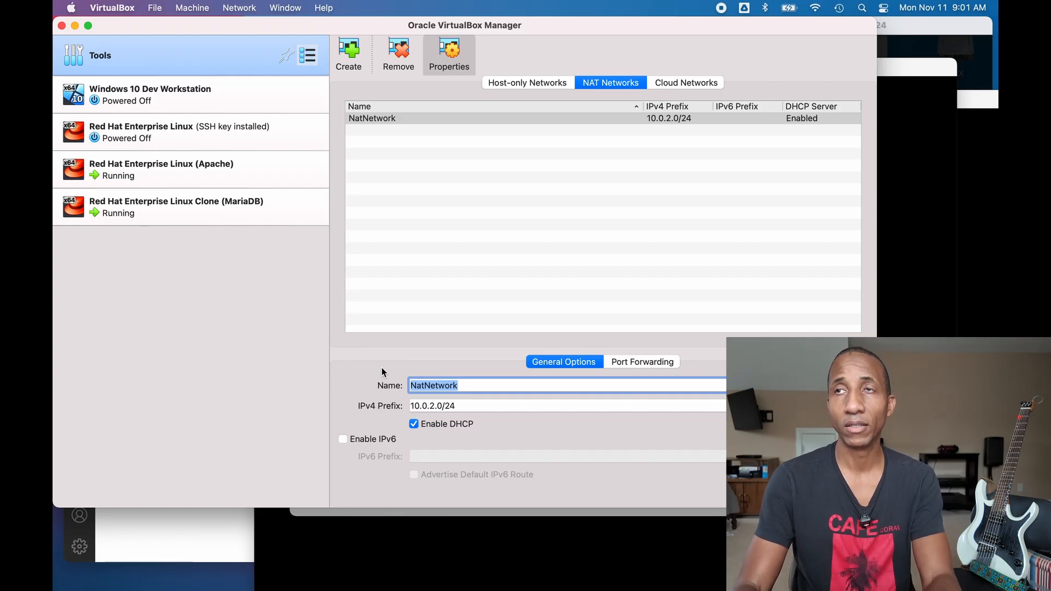
{"action": "type", "text": "Wore"}
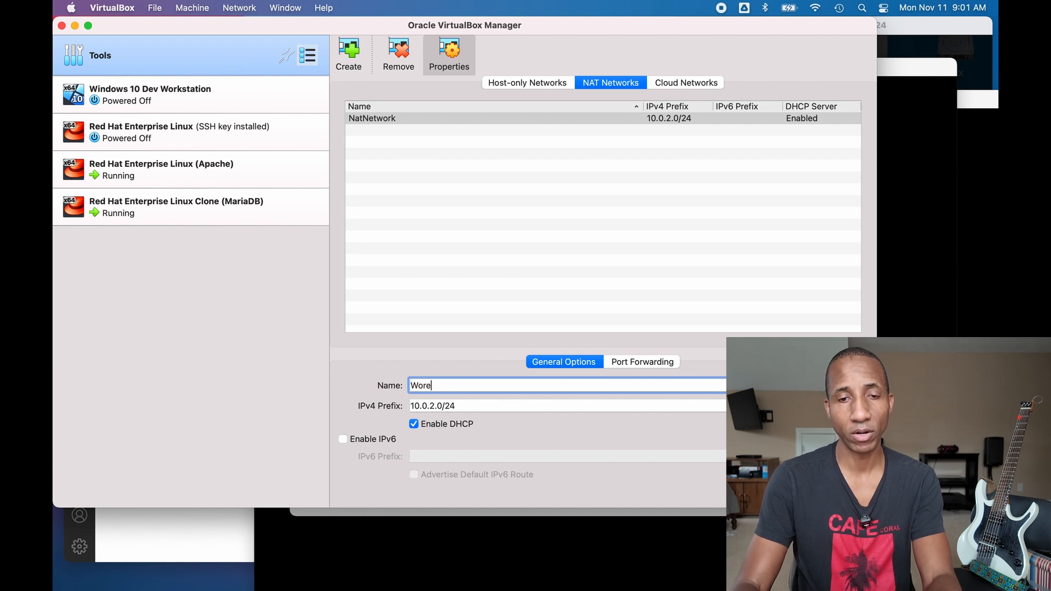
{"action": "type", "text": "We"}
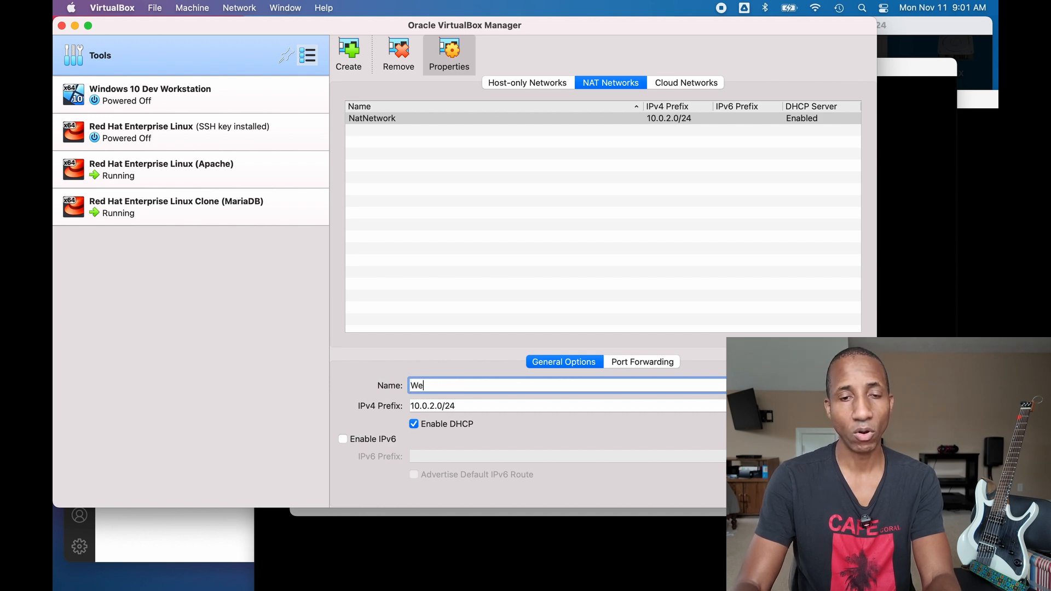
{"action": "key", "text": "BackSpace"}
{"action": "key", "text": "BackSpace"}
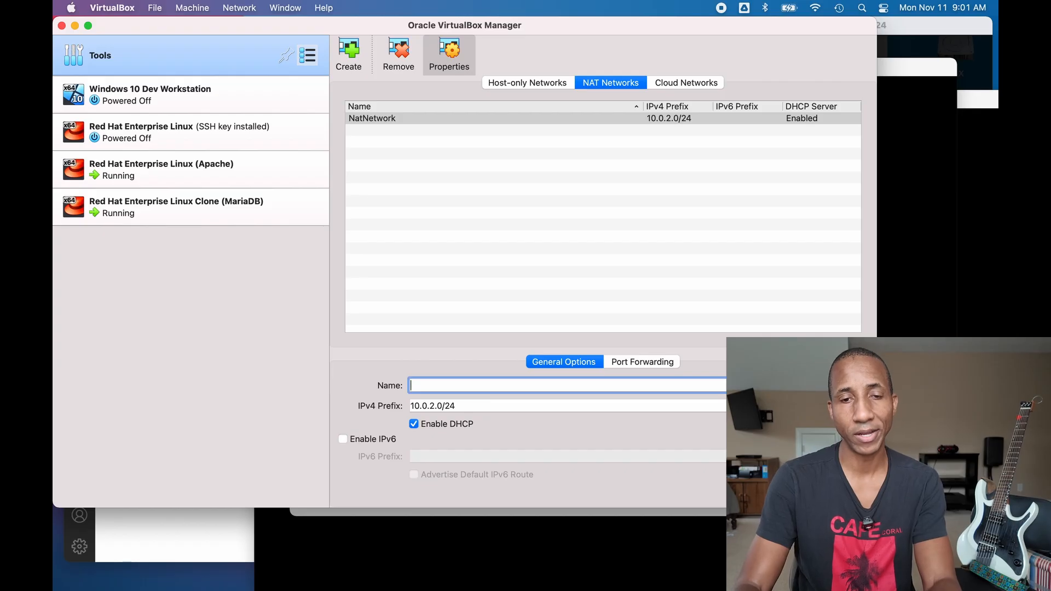
{"action": "type", "text": "Lab"}
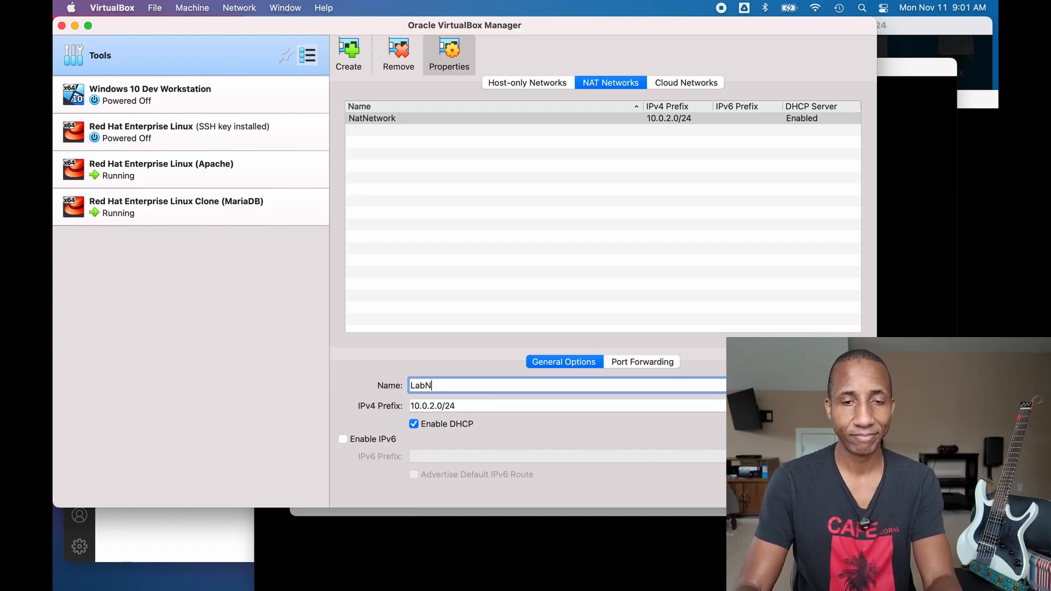
{"action": "type", "text": " Network"}
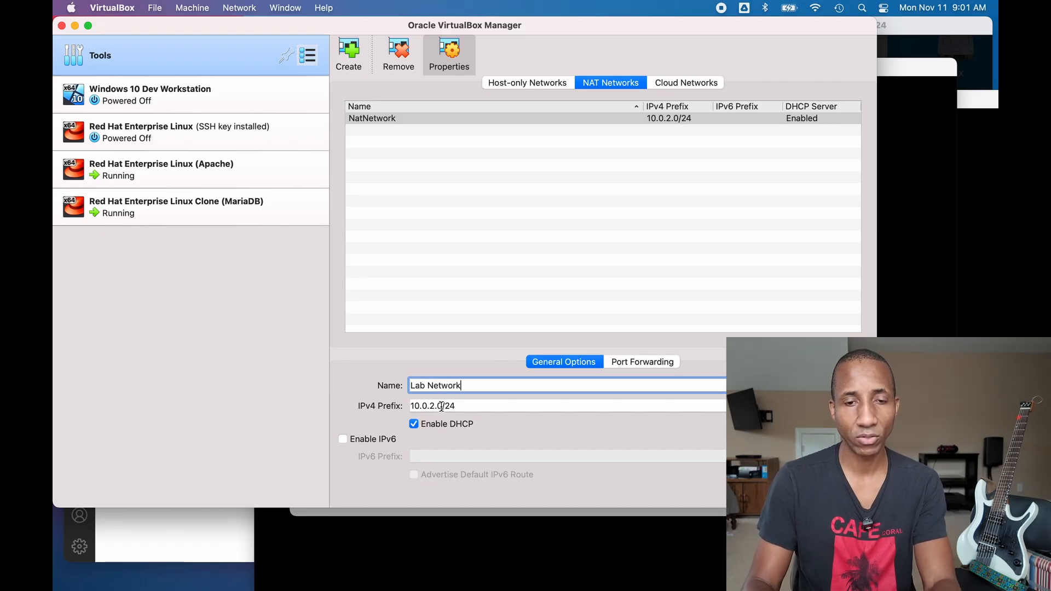
- Set the network's IPv4 prefix to 10.1.5.0/24 and apply the changes
{"action": "left_click", "coordinate": [430, 405]}
{"action": "key", "text": "BackSpace"}
{"action": "key", "text": "BackSpace"}
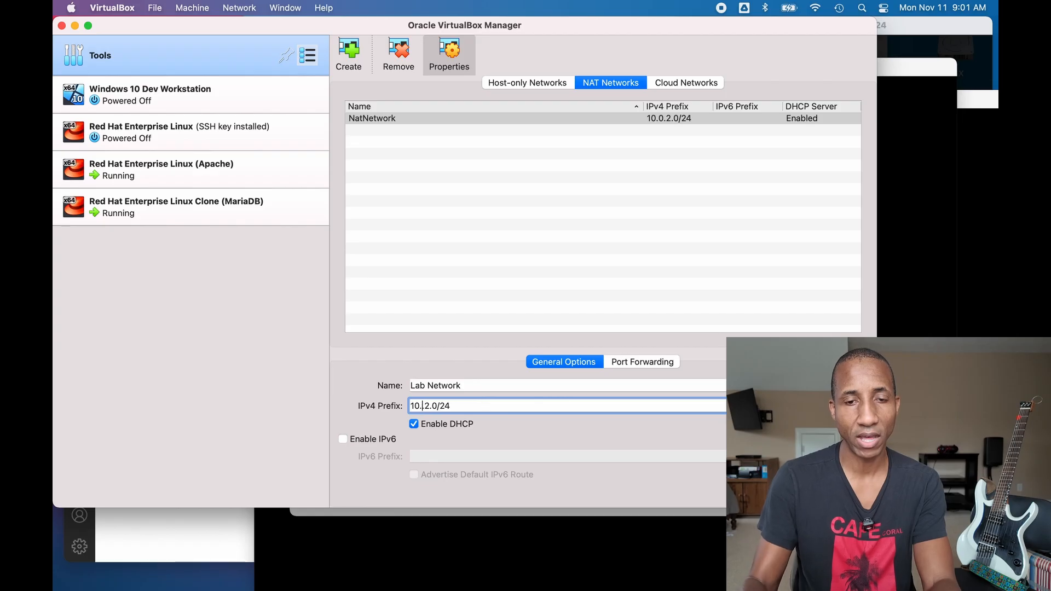
{"action": "type", "text": "1."}
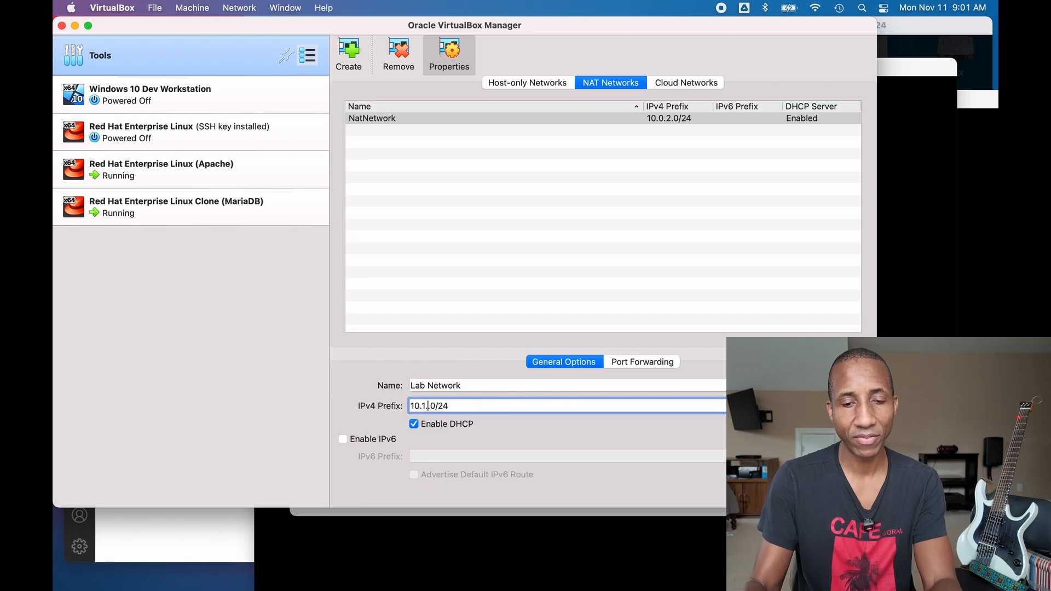
{"action": "key", "text": "Delete"}
{"action": "type", "text": "5."}
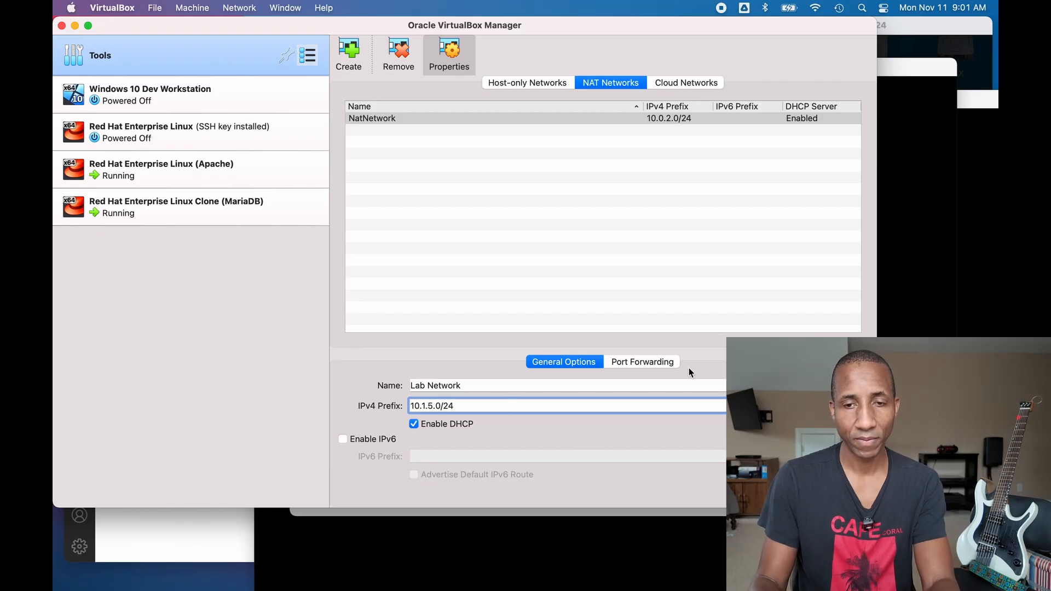
{"action": "left_click", "coordinate": [659, 363]}
{"action": "left_click", "coordinate": [595, 361]}
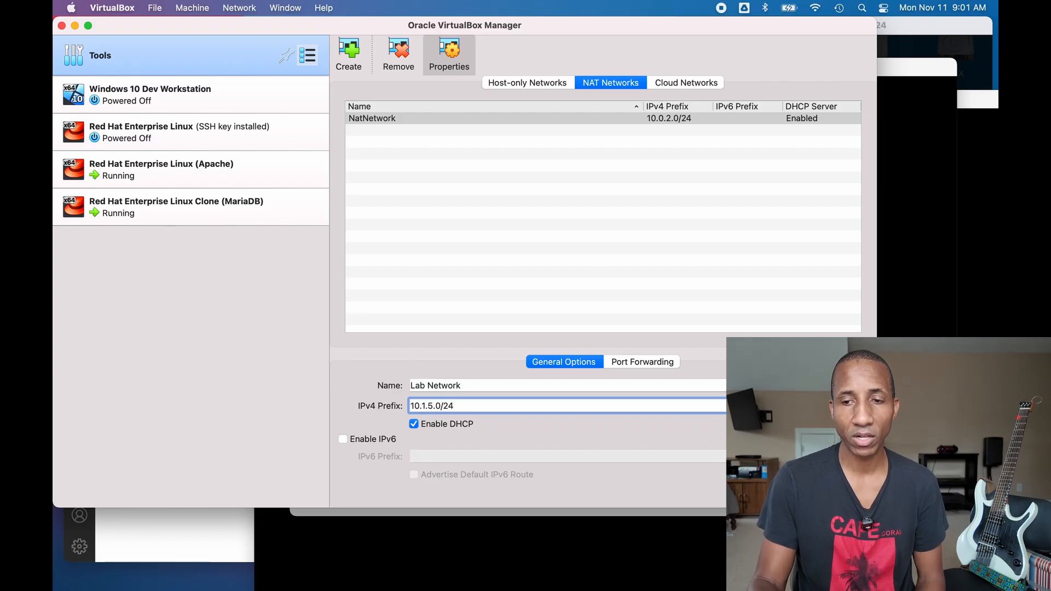
{"action": "left_click", "coordinate": [843, 491]}
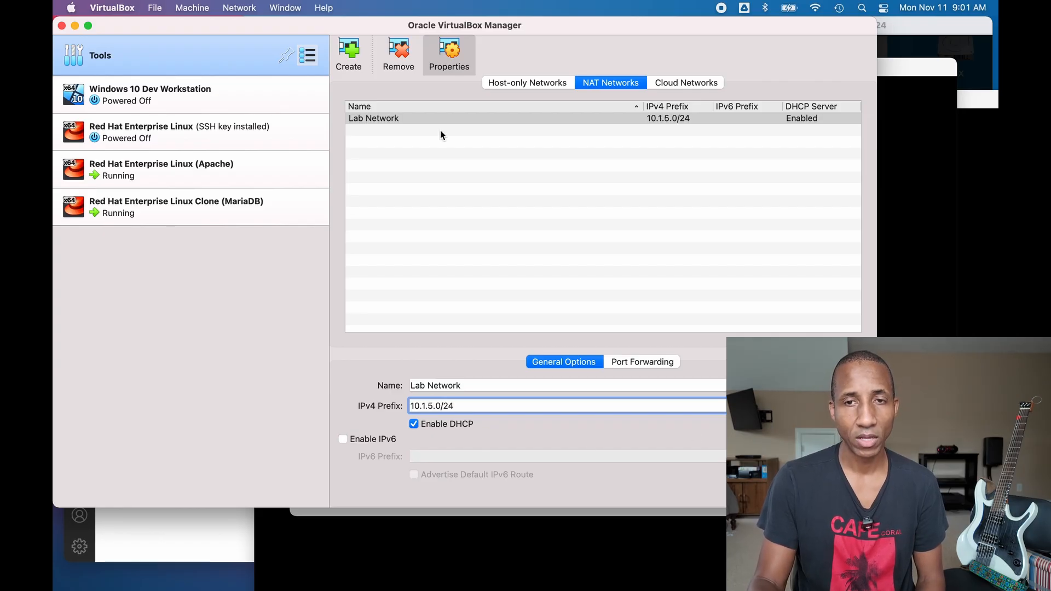
{"action": "left_click", "coordinate": [271, 161]}
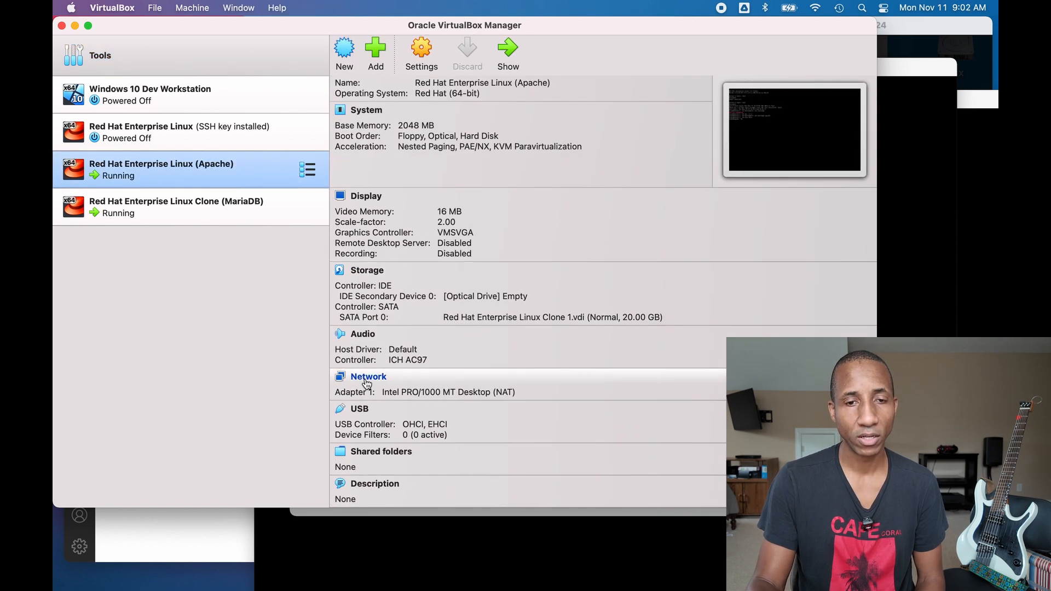
- Attach the Apache VM's Adapter 1 to NAT Network 'Lab Network' and save the settings
{"action": "left_click", "coordinate": [366, 380]}
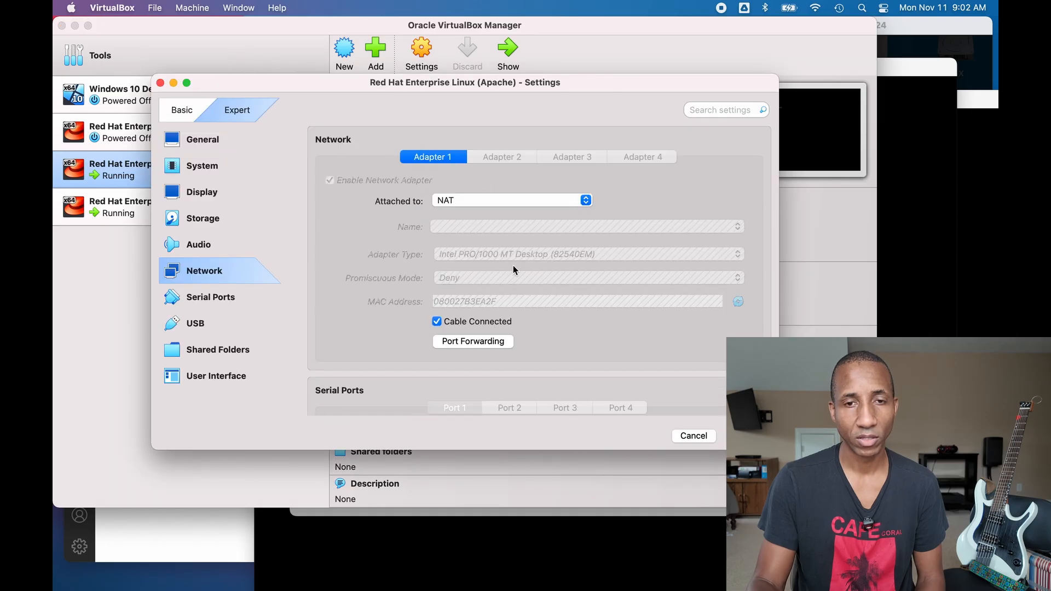
{"action": "left_click", "coordinate": [585, 200]}
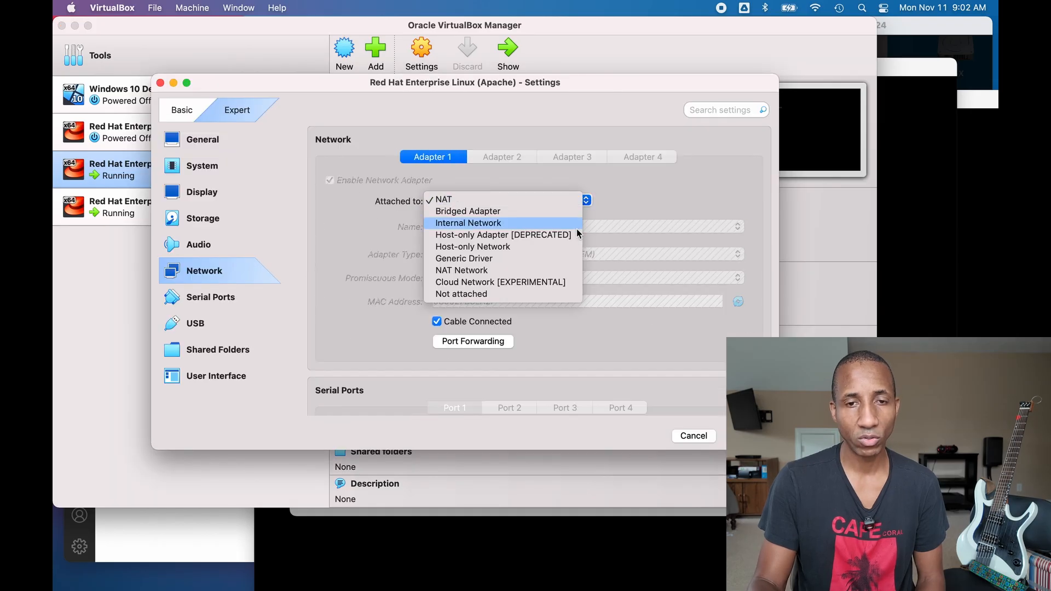
{"action": "left_click", "coordinate": [565, 267]}
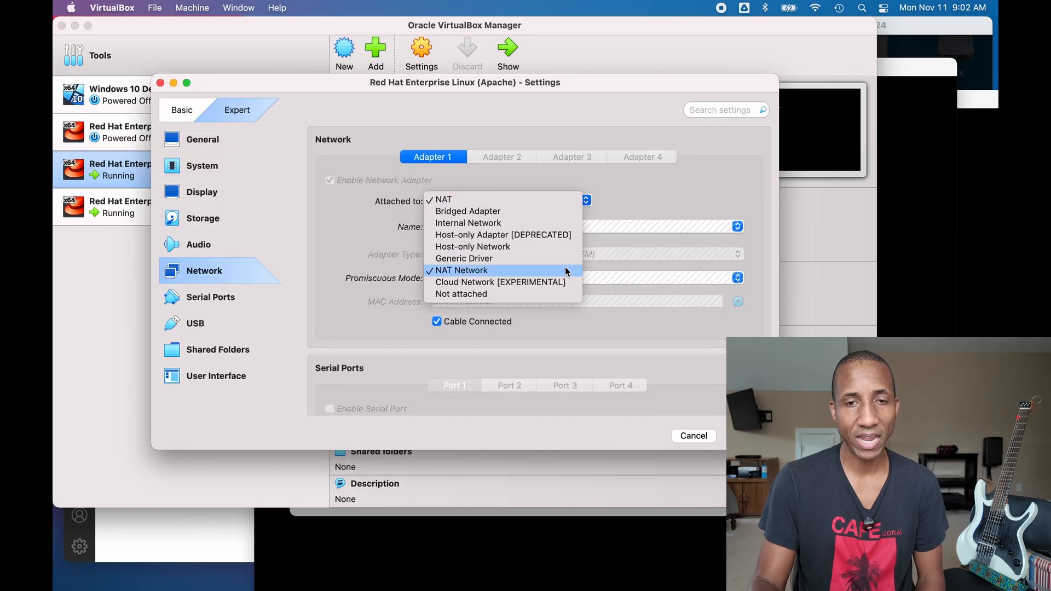
{"action": "left_click", "coordinate": [739, 228]}
{"action": "left_click", "coordinate": [738, 226]}
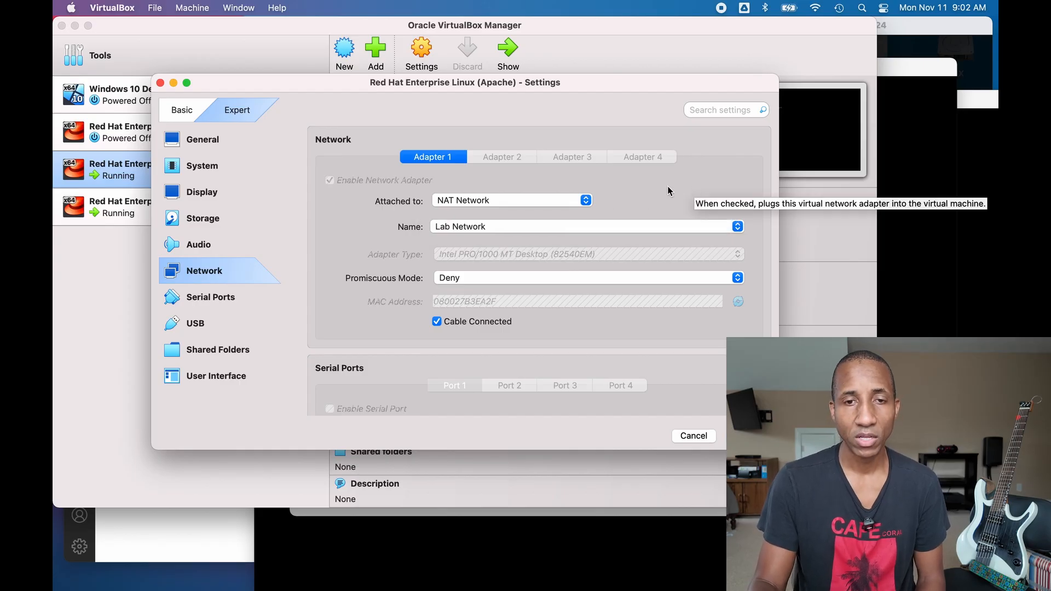
{"action": "left_click", "coordinate": [745, 436]}
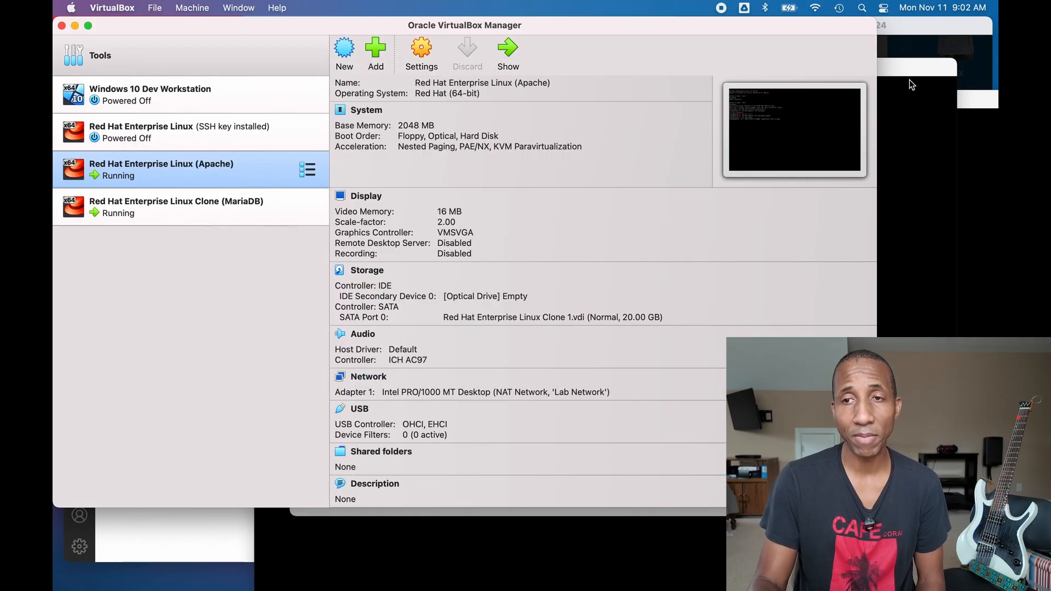
{"action": "left_click", "coordinate": [911, 72]}
- Enlarge the MariaDB console and list its network devices and connections with nmcli and nmcli con
{"action": "left_click_drag", "start_coordinate": [781, 62], "coordinate": [717, 76]}
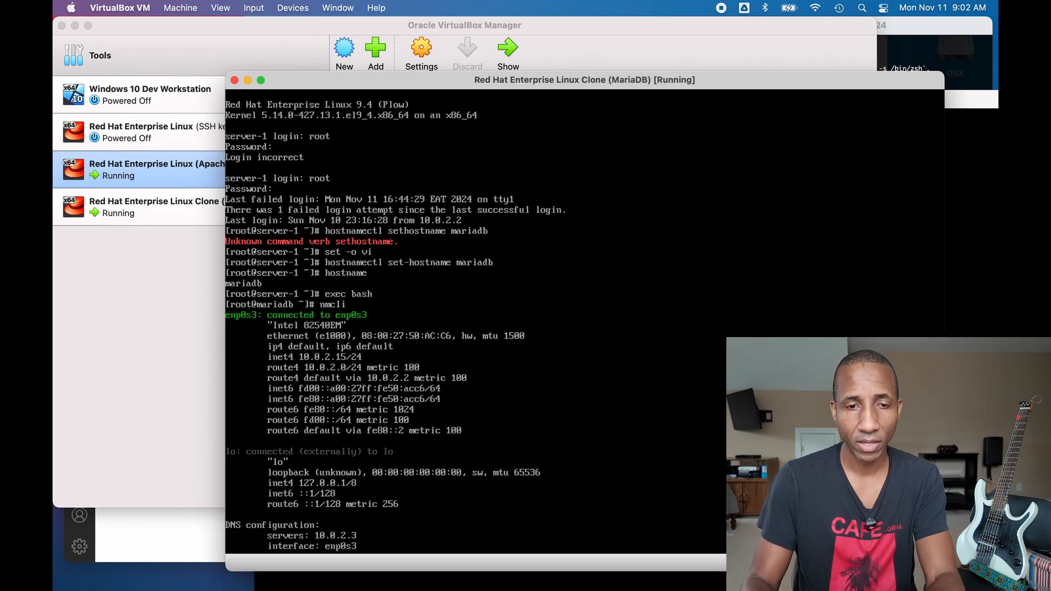
{"action": "left_click_drag", "start_coordinate": [226, 72], "coordinate": [165, 17]}
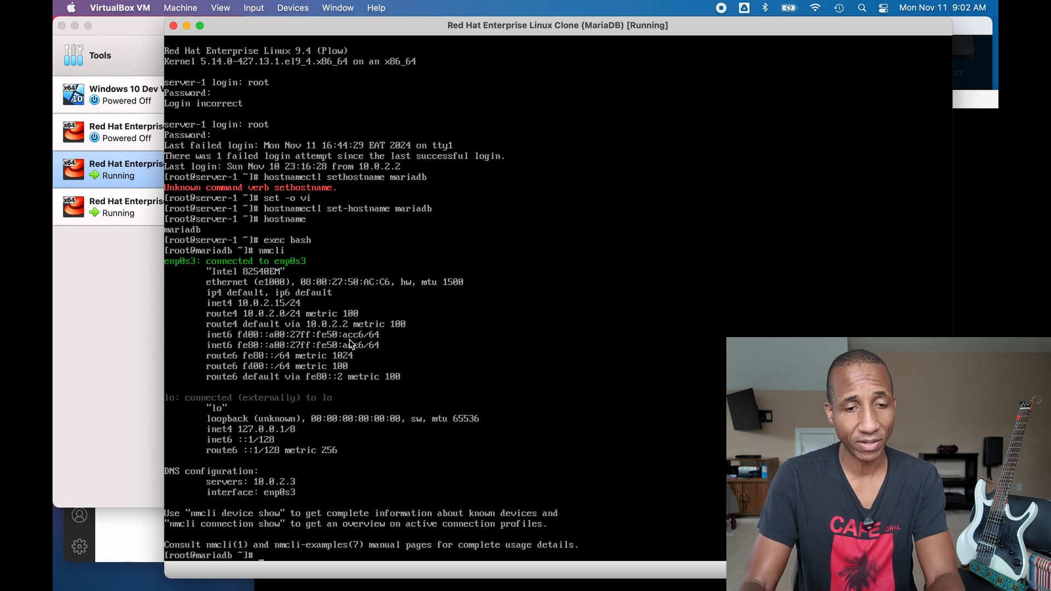
{"action": "type", "text": "mcli"}
{"action": "key", "text": "Return"}
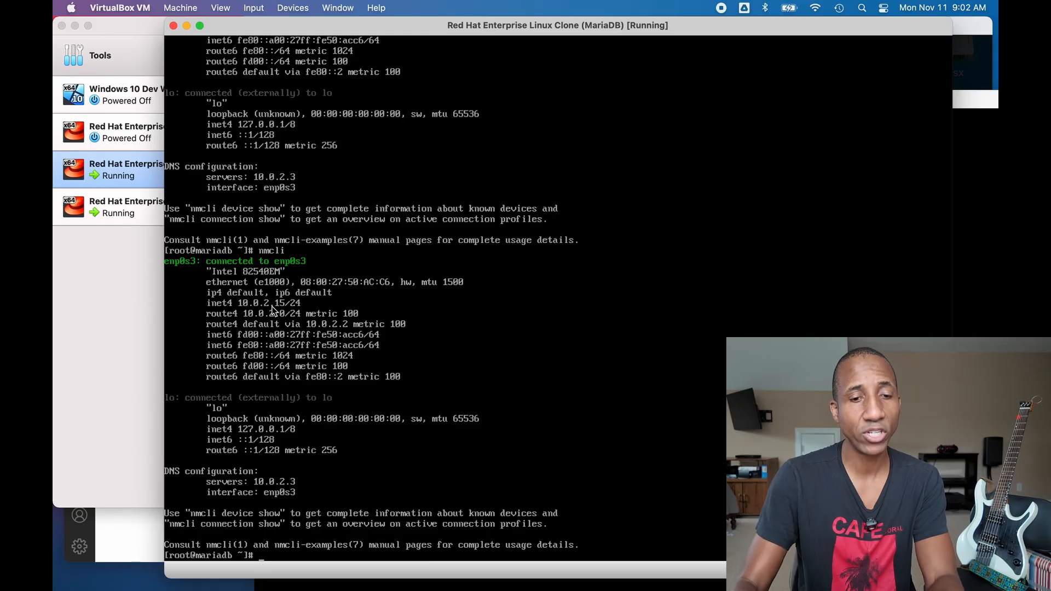
{"action": "type", "text": "nmcli con"}
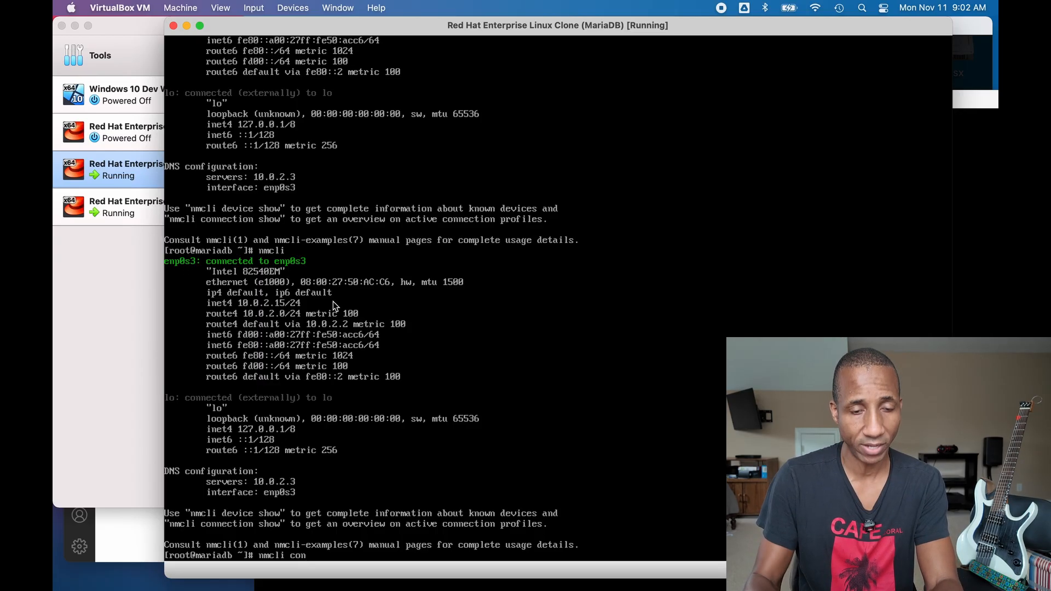
{"action": "key", "text": "BackSpace"}
{"action": "key", "text": "BackSpace"}
{"action": "key", "text": "BackSpace"}
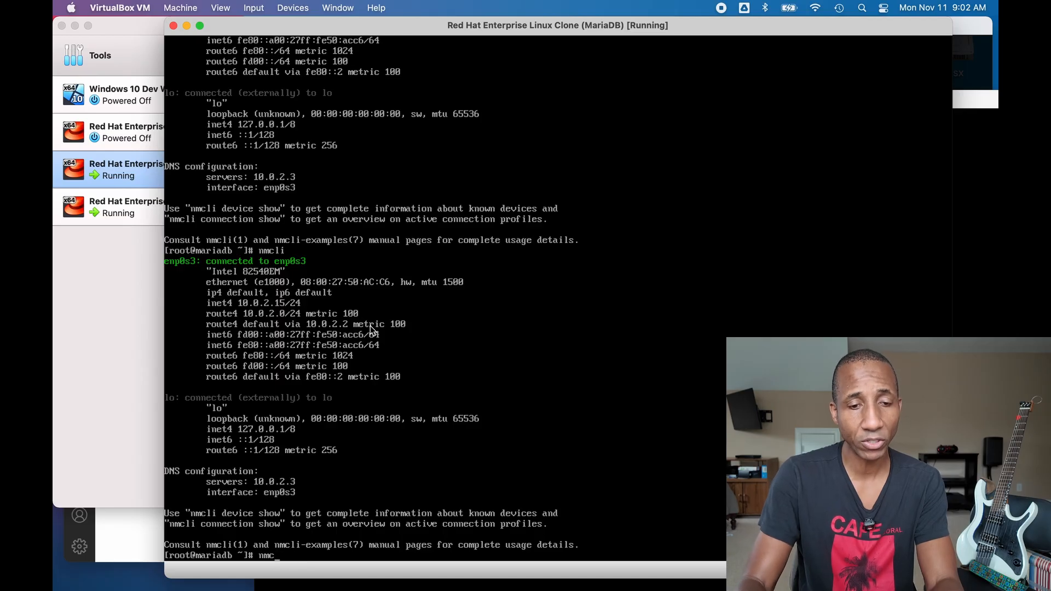
{"action": "type", "text": "co"}
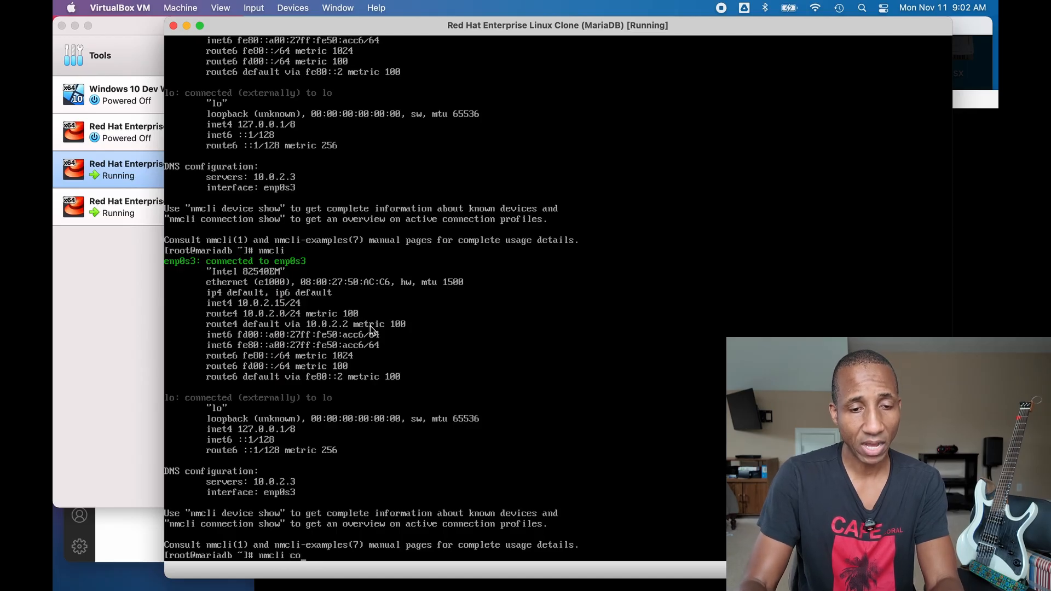
{"action": "type", "text": "n"}
{"action": "key", "text": "Return"}
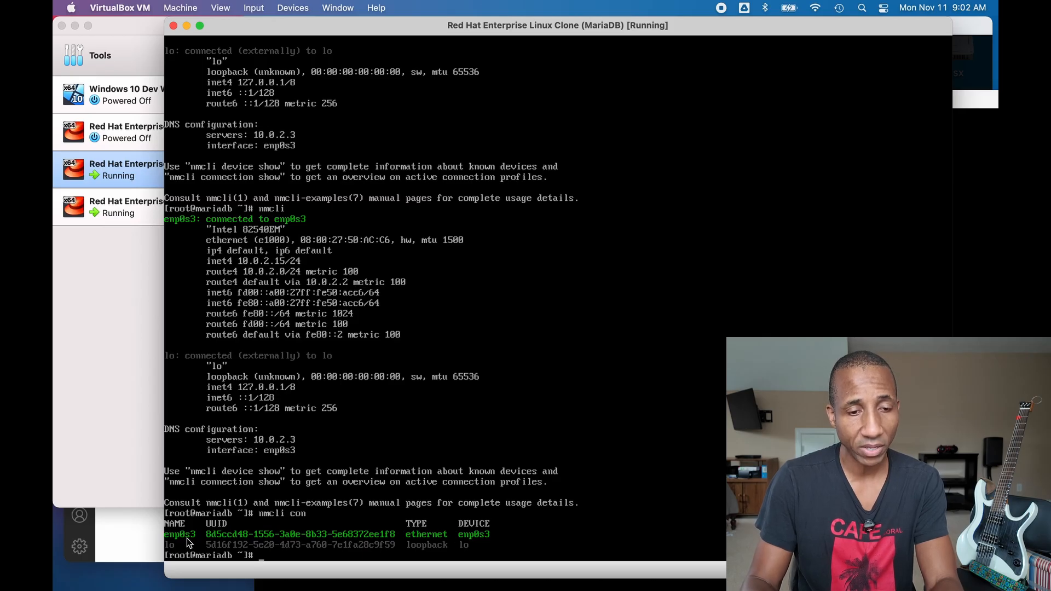
- Bring up the enp0s3 connection with nmcli con up and recheck the device status
{"action": "type", "text": "nm"}
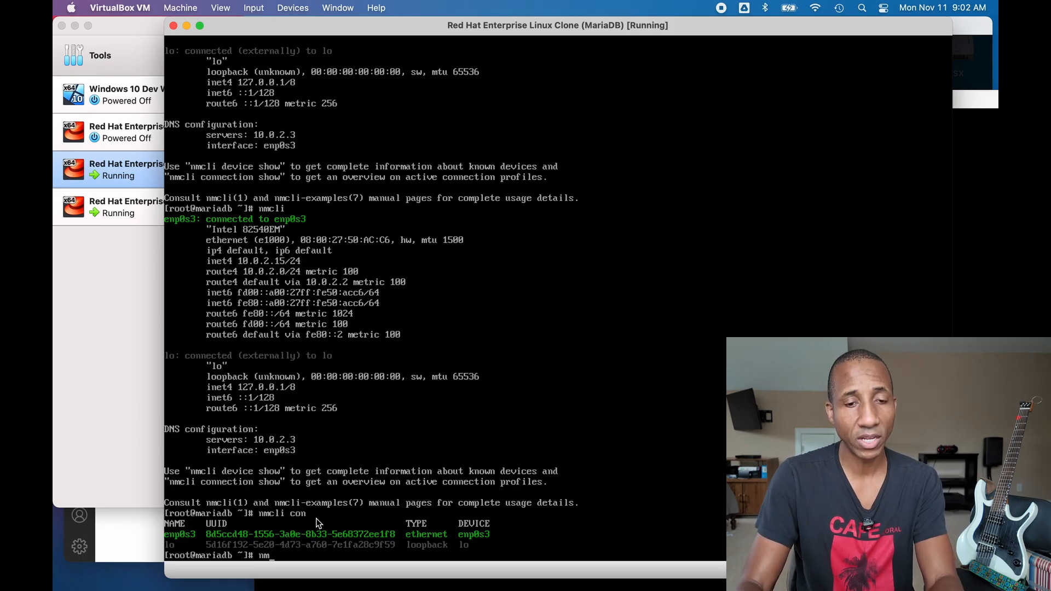
{"action": "type", "text": "cli con up"}
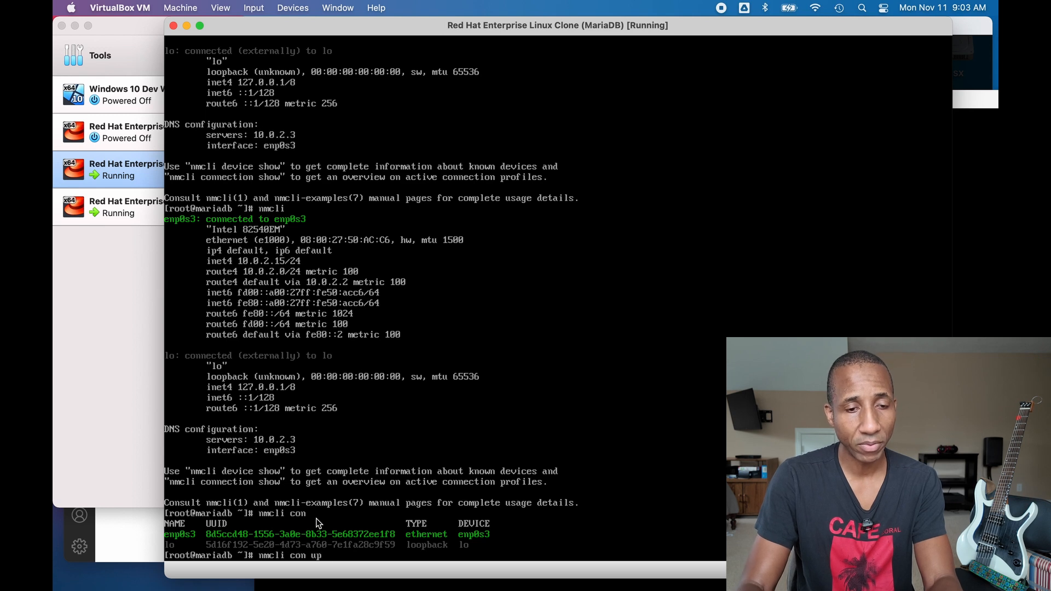
{"action": "type", "text": " enp0s"}
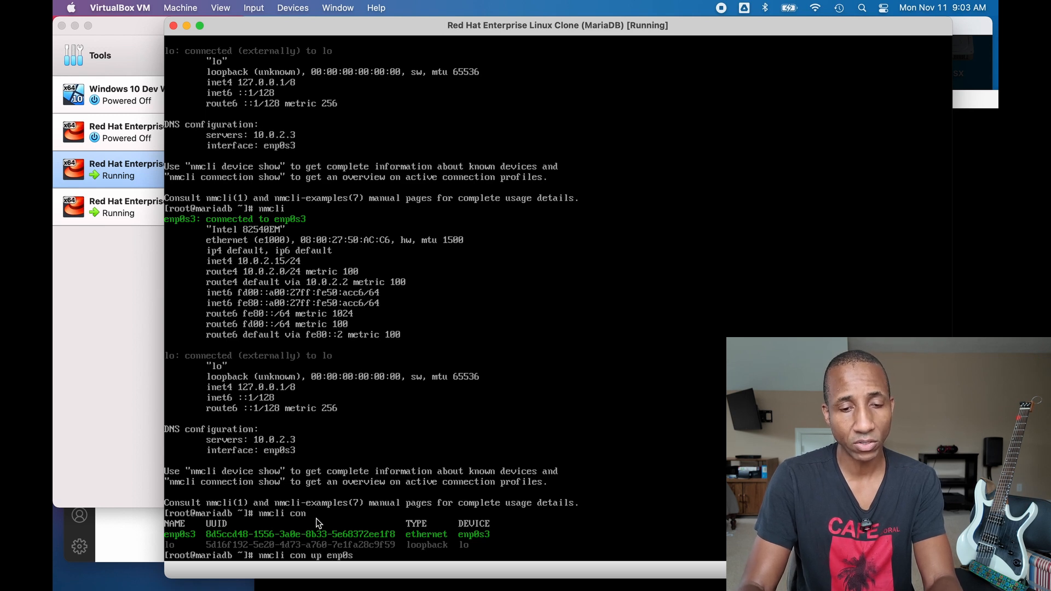
{"action": "key", "text": "Return"}
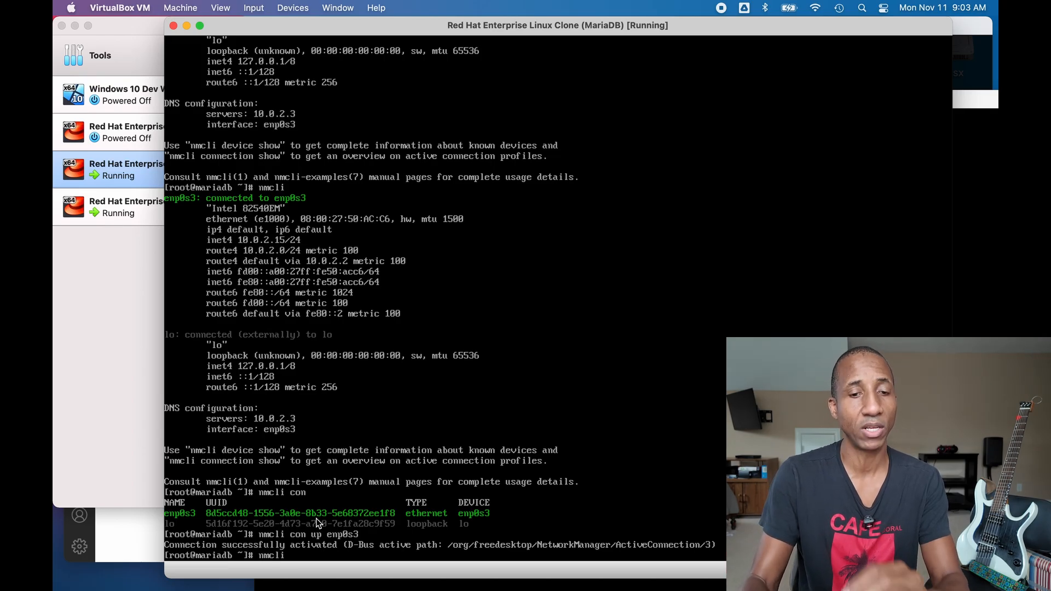
{"action": "type", "text": "nmcli"}
{"action": "key", "text": "Return"}
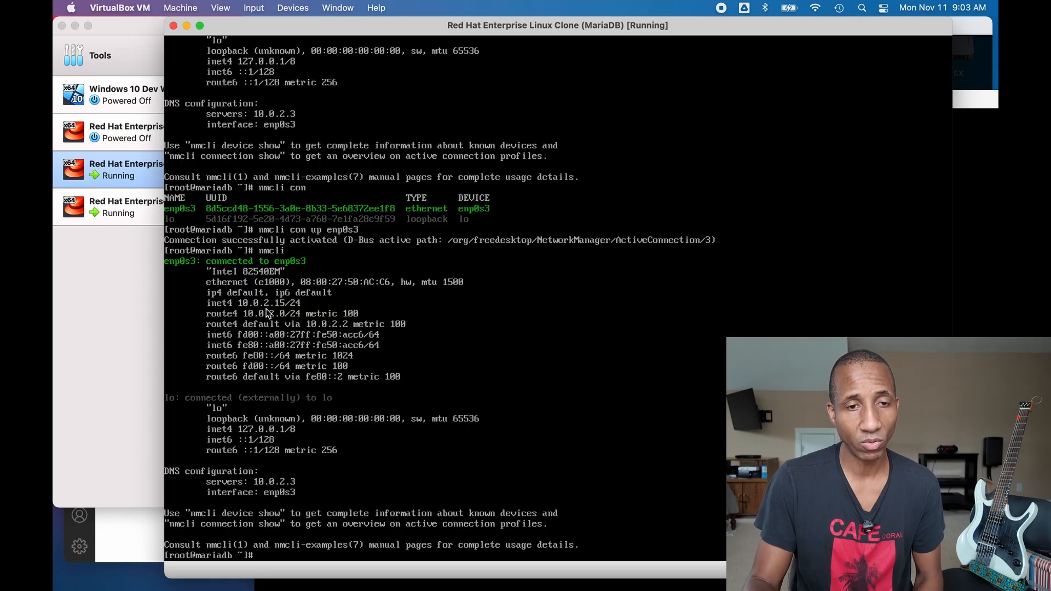
{"action": "left_click", "coordinate": [130, 314]}
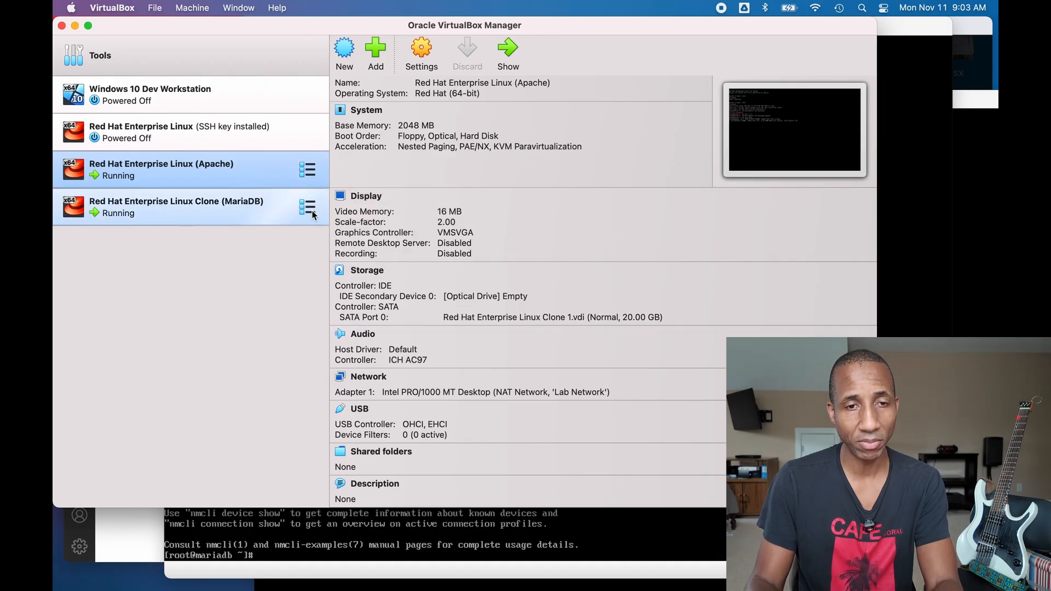
- Select the MariaDB clone and open its Network settings from the details pane
{"action": "left_click", "coordinate": [313, 215]}
{"action": "double_click", "coordinate": [313, 215]}
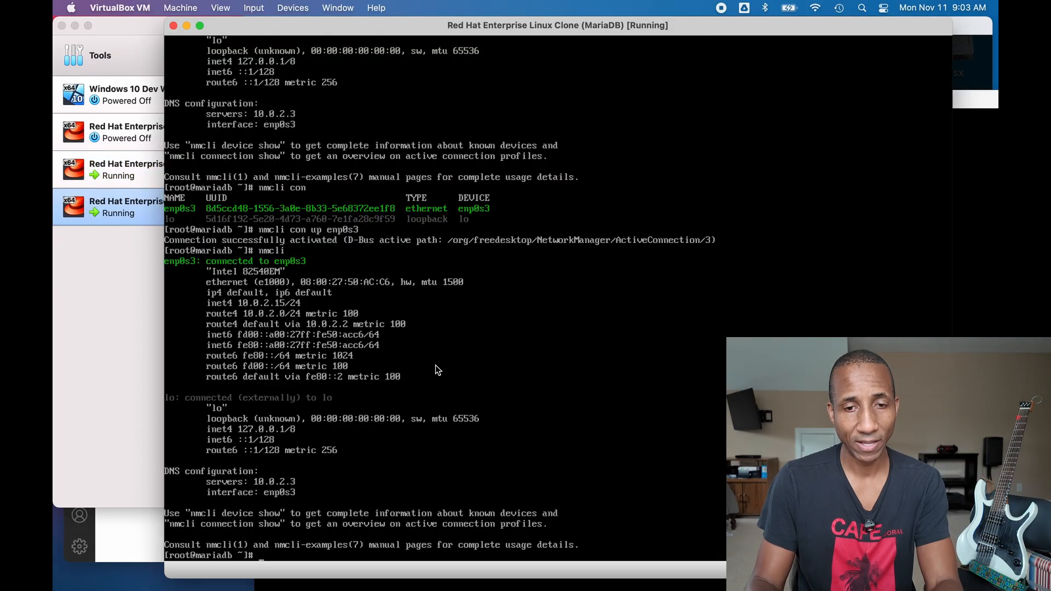
{"action": "left_click", "coordinate": [94, 277]}
{"action": "left_click", "coordinate": [308, 207]}
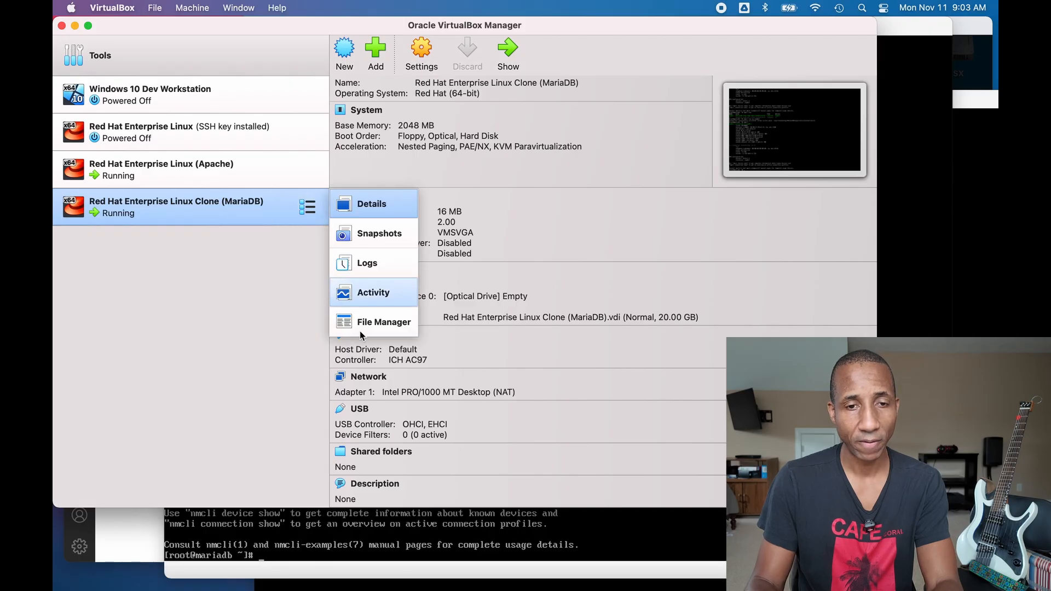
{"action": "left_click", "coordinate": [499, 380]}
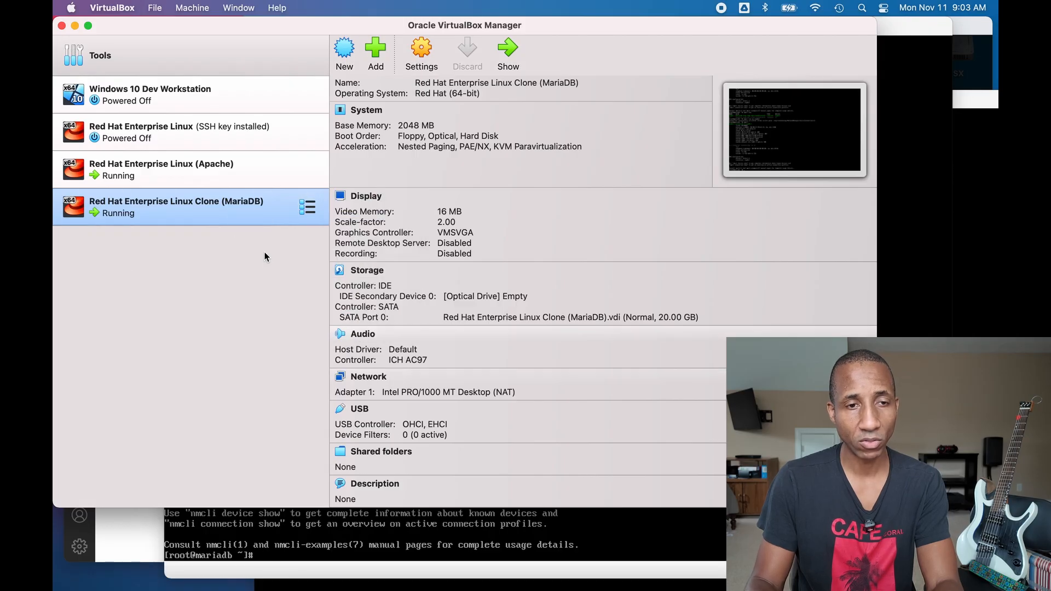
{"action": "left_click", "coordinate": [380, 377]}
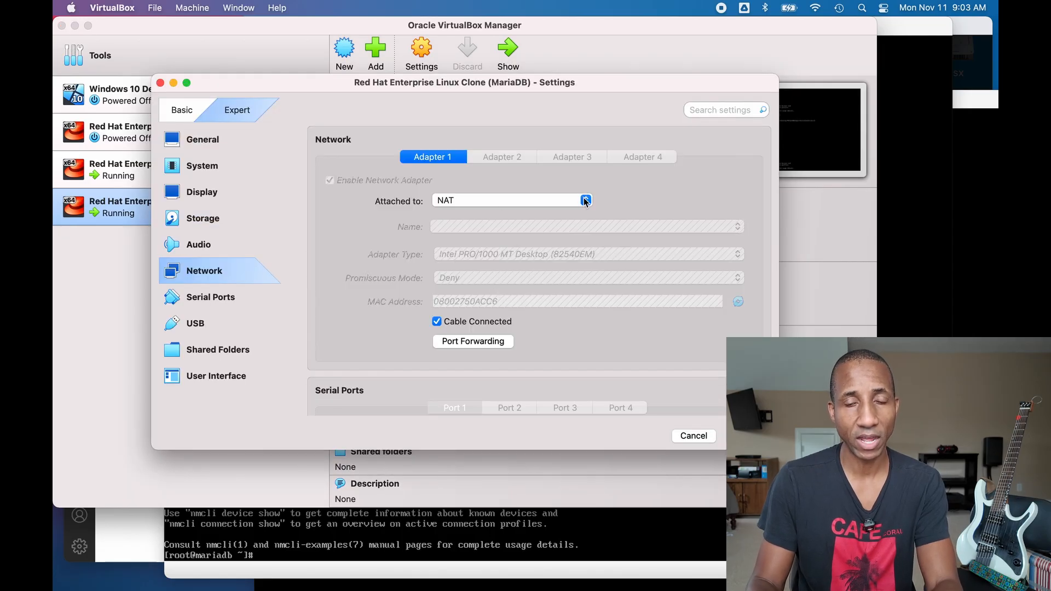
- Switch Adapter 1 from NAT to NAT Network and return to the MariaDB console
{"action": "left_click", "coordinate": [583, 200]}
{"action": "left_click", "coordinate": [573, 268]}
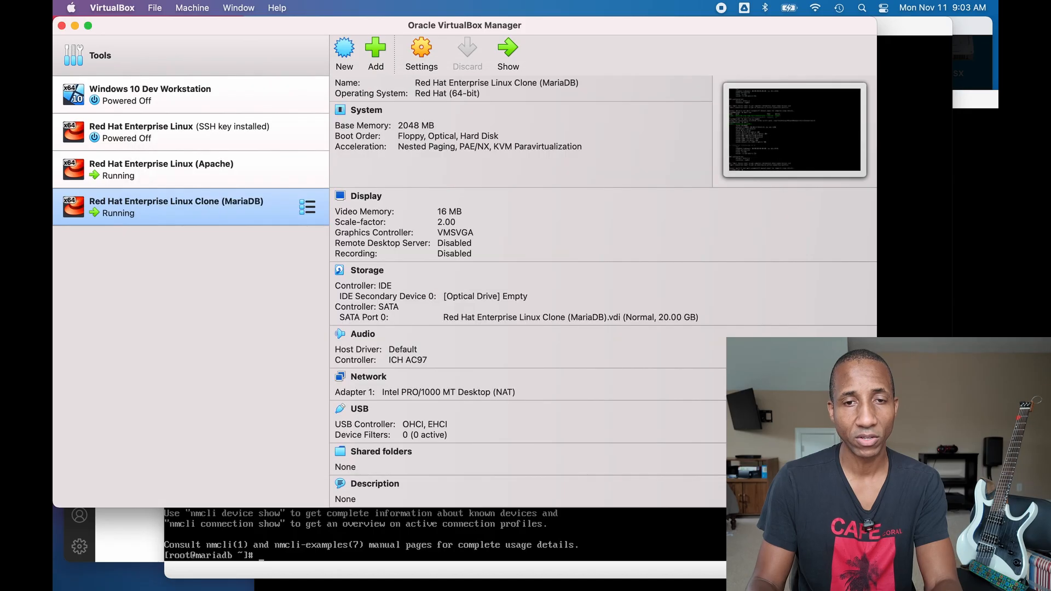
{"action": "left_click", "coordinate": [399, 572]}
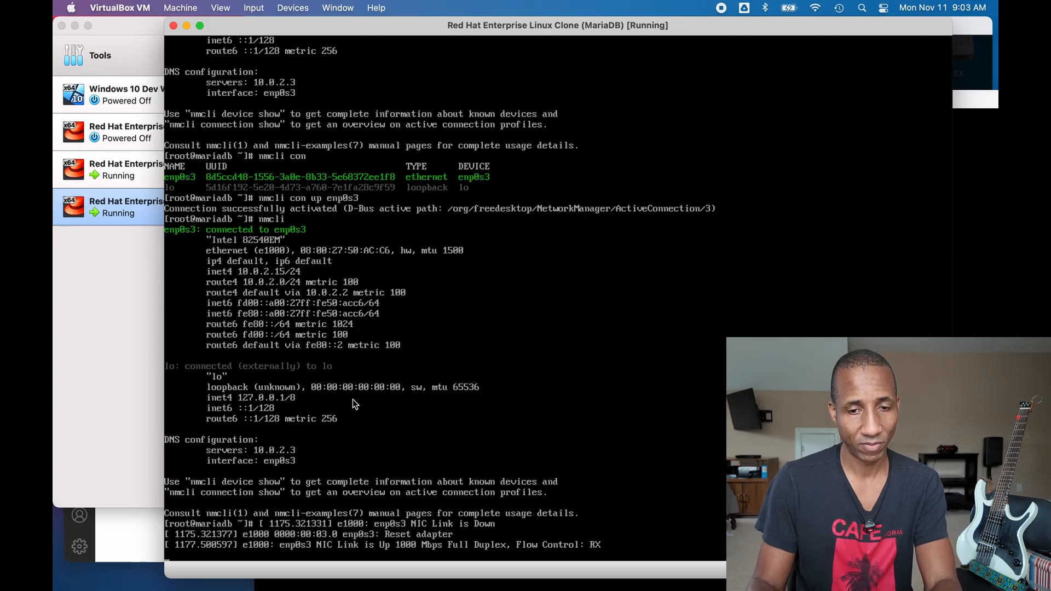
- Show network status with nmcli and enable vi editing with set -o vi
{"action": "key", "text": "Return"}
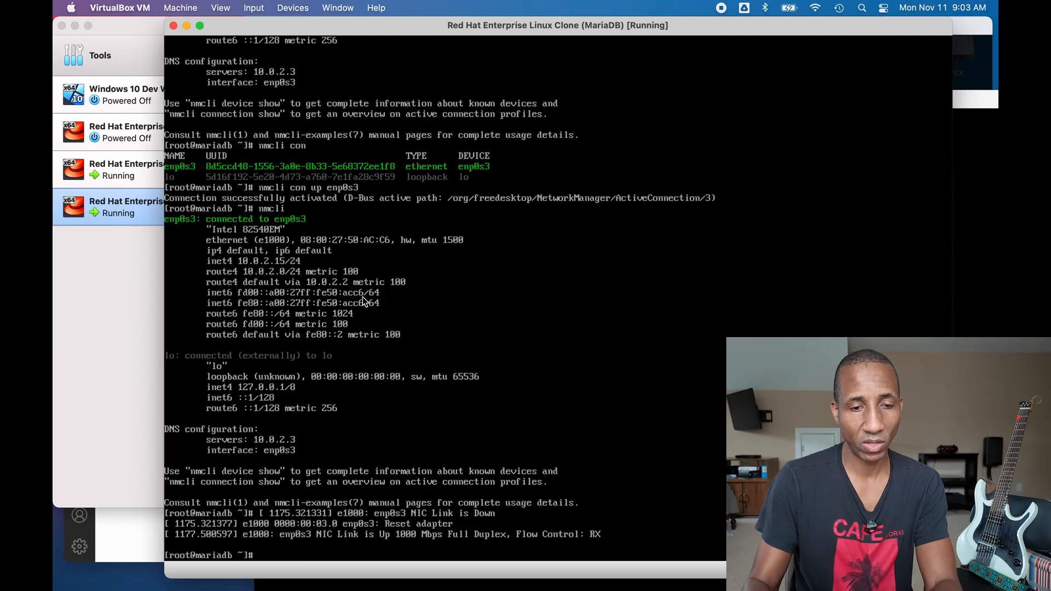
{"action": "type", "text": "nmcli"}
{"action": "key", "text": "Return"}
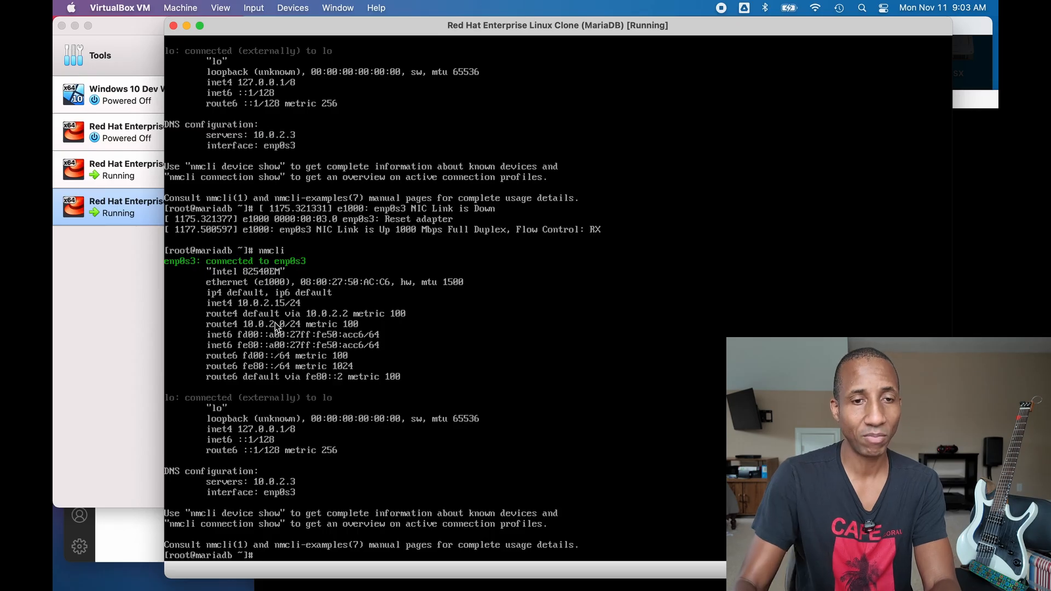
{"action": "type", "text": "set -o "}
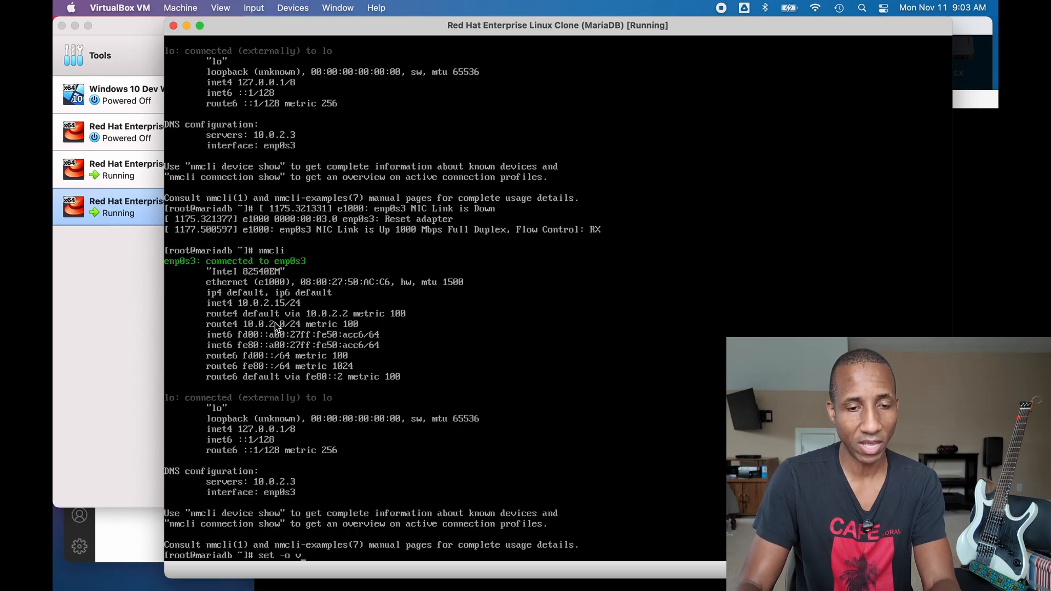
{"action": "type", "text": "vi"}
{"action": "key", "text": "Return"}
- Rerun nmcli con up enp0s3 from history and confirm the new address 10.1.5.5/24
{"action": "key", "text": "Escape"}
{"action": "key", "text": "k"}
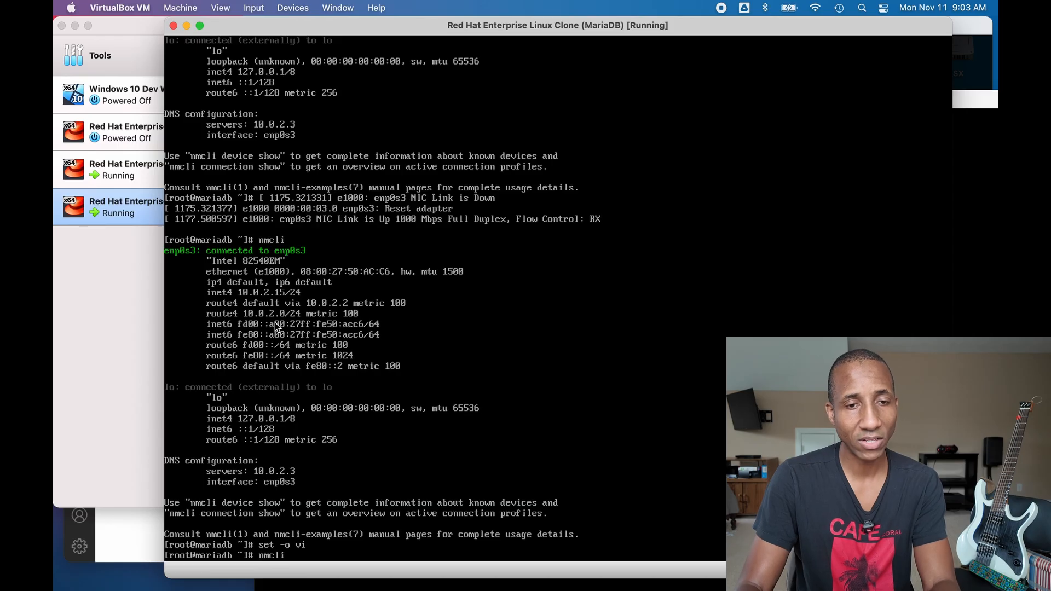
{"action": "key", "text": "k"}
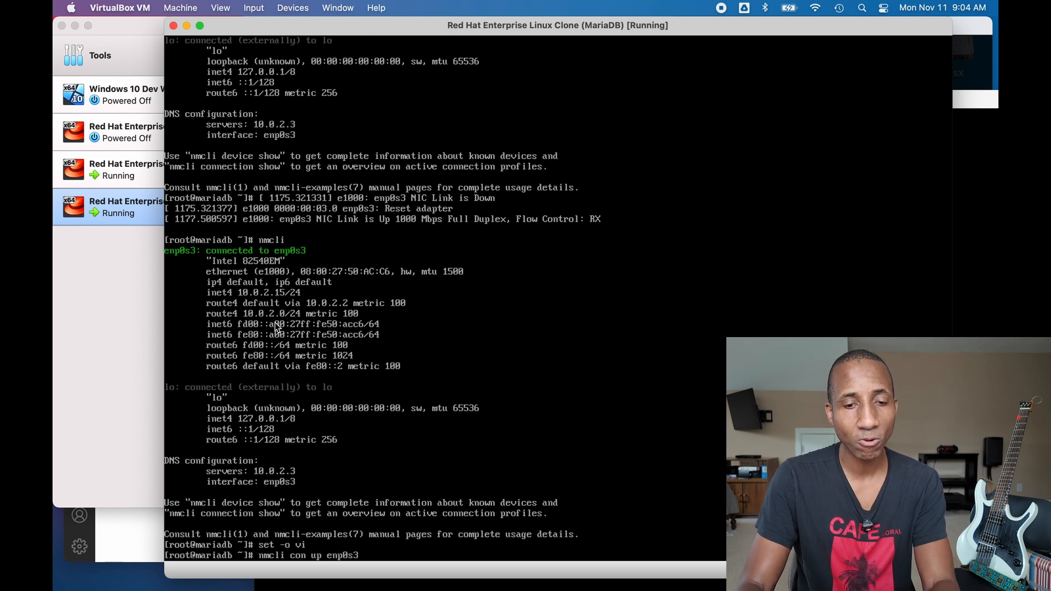
{"action": "key", "text": "Return"}
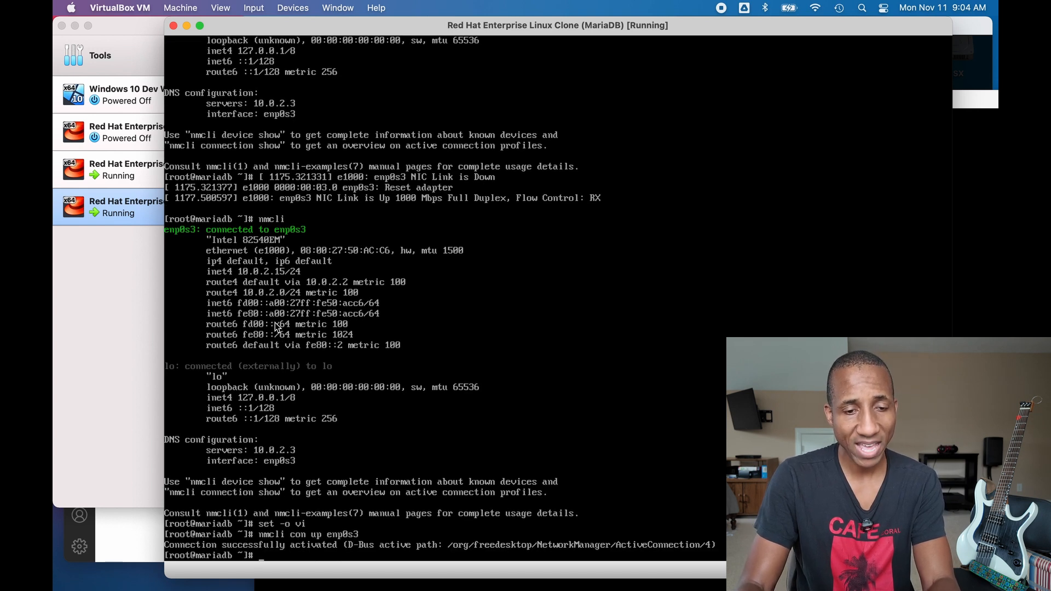
{"action": "type", "text": "nmcli"}
{"action": "key", "text": "Return"}
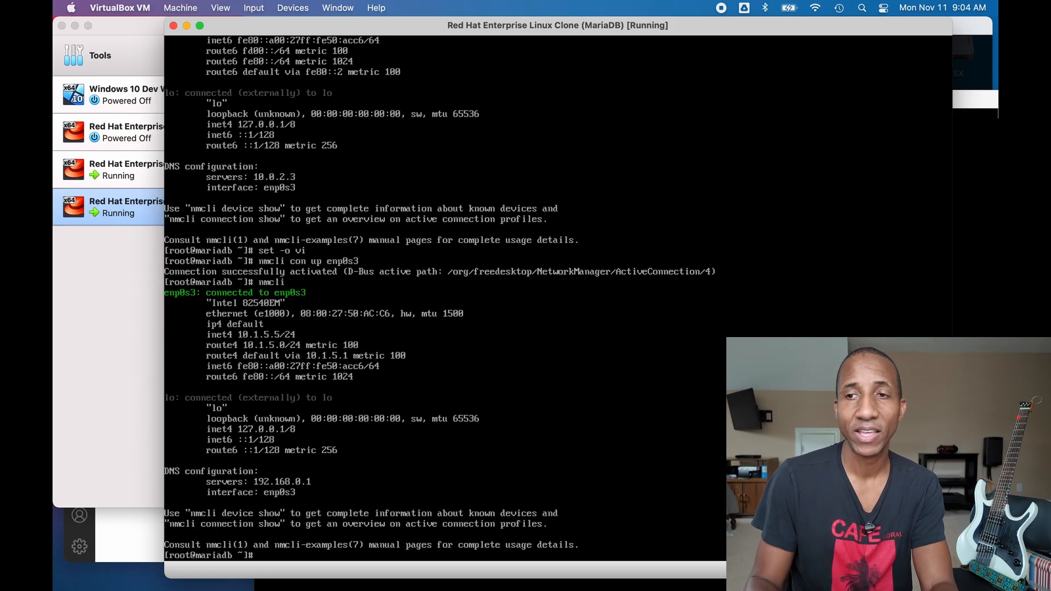
- Enlarge the Apache VM console and run nmcli, showing 10.1.5.4/24 via gateway 10.1.5.1
{"action": "left_click", "coordinate": [972, 104]}
{"action": "double_click", "coordinate": [895, 103]}
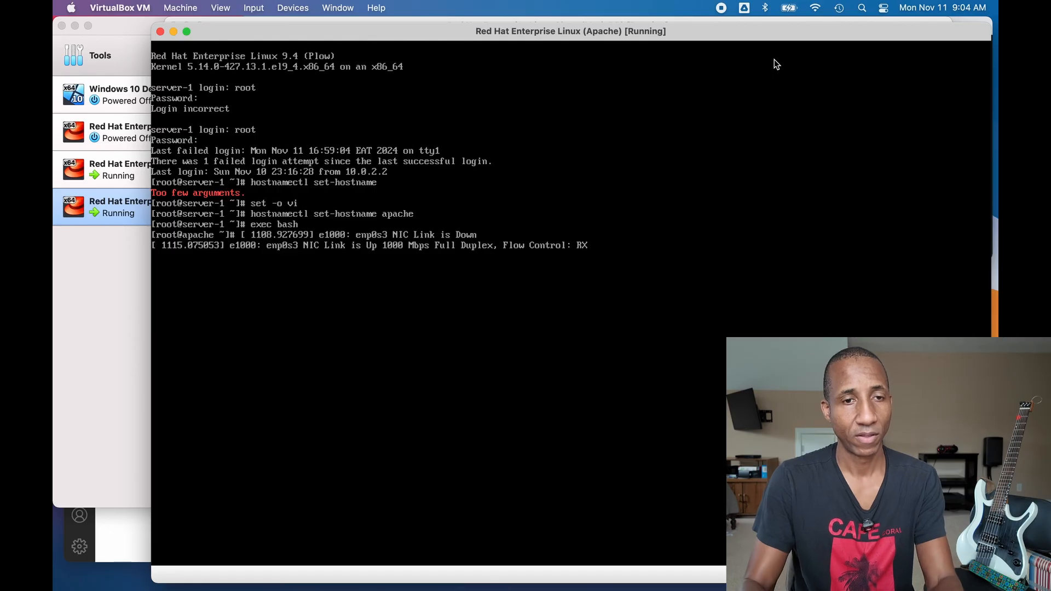
{"action": "left_click", "coordinate": [656, 139]}
{"action": "key", "text": "Return"}
{"action": "type", "text": "nmcli"}
{"action": "key", "text": "Return"}
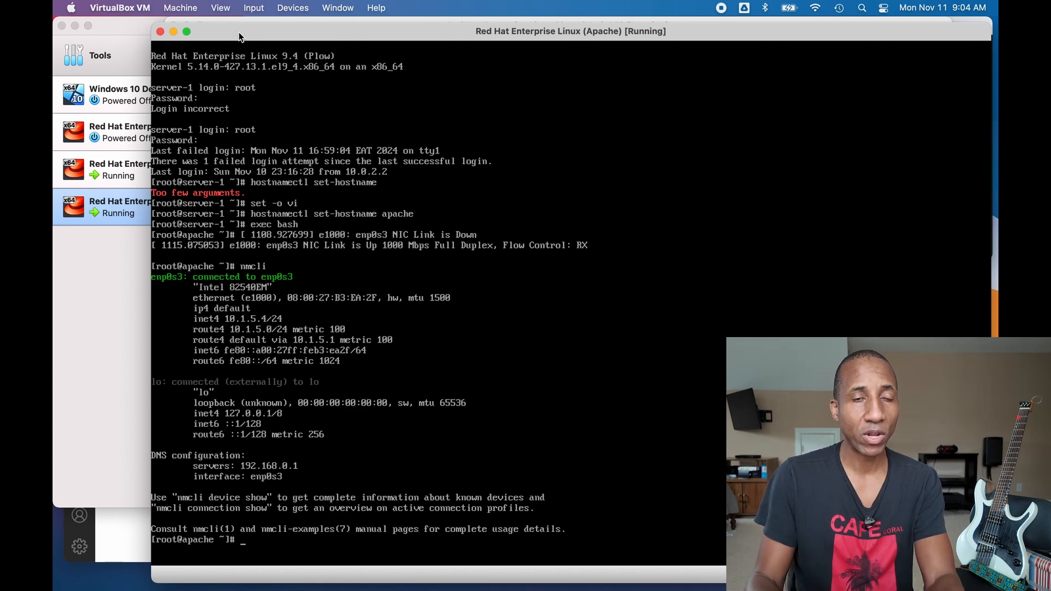
{"action": "left_click_drag", "start_coordinate": [238, 32], "coordinate": [442, 51]}
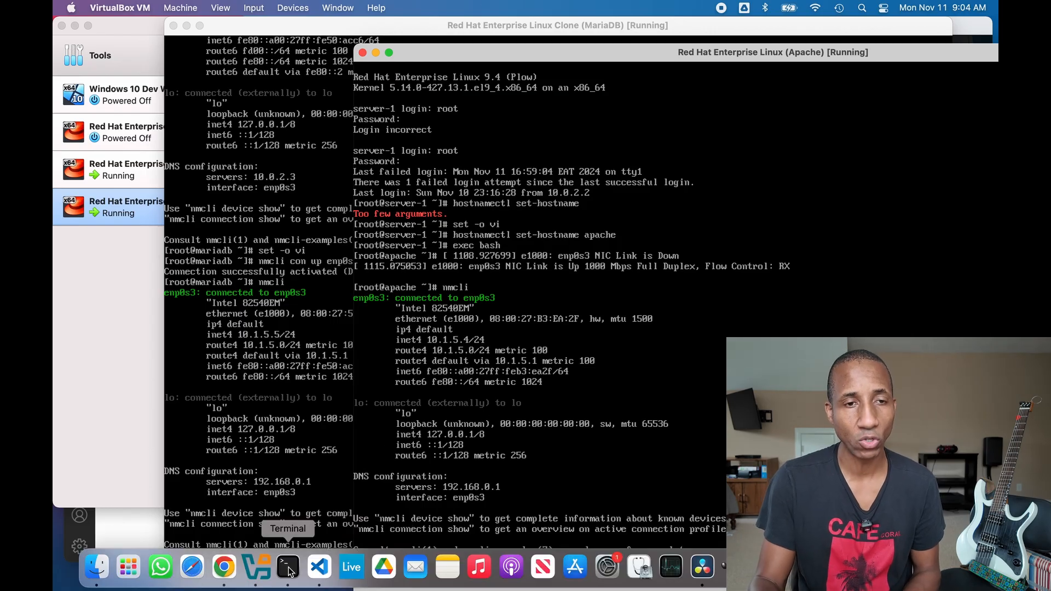
- Open a Mac Terminal and place the Apache window top-left, MariaDB shrunk to its right
{"action": "left_click", "coordinate": [289, 568]}
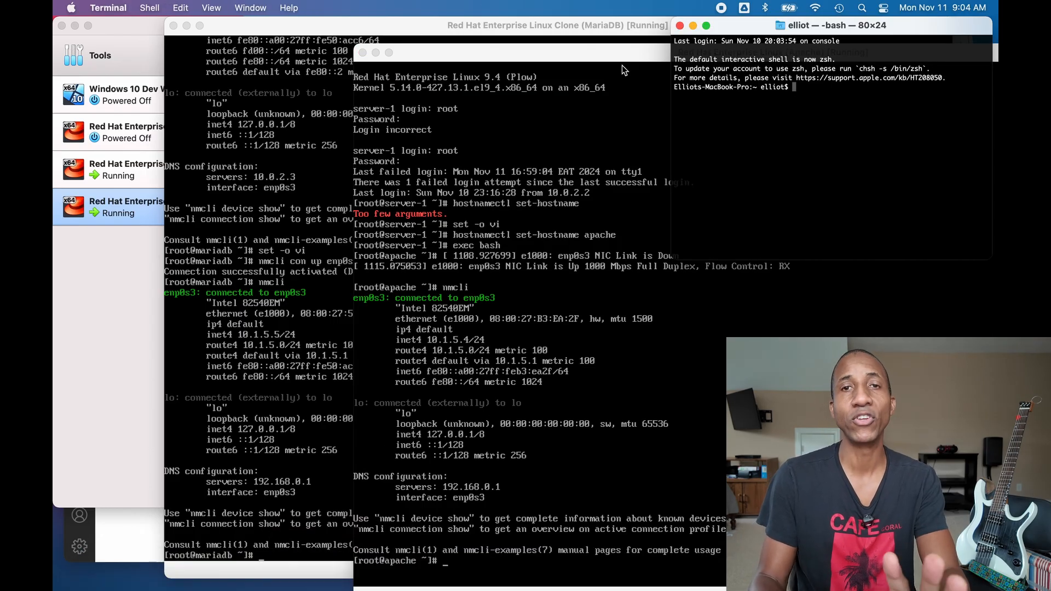
{"action": "left_click_drag", "start_coordinate": [625, 47], "coordinate": [579, 44]}
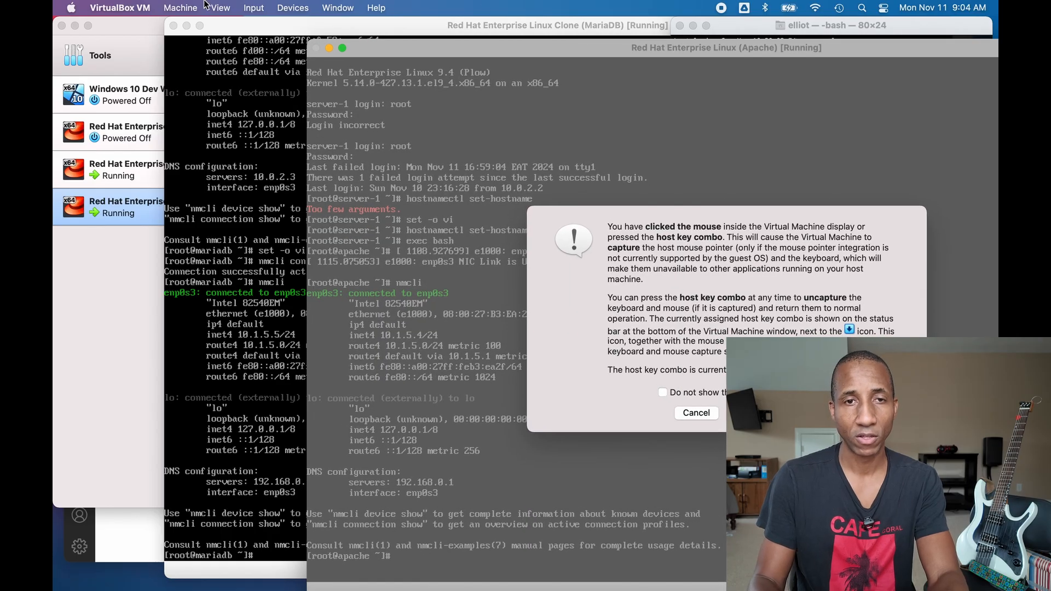
{"action": "left_click", "coordinate": [758, 413]}
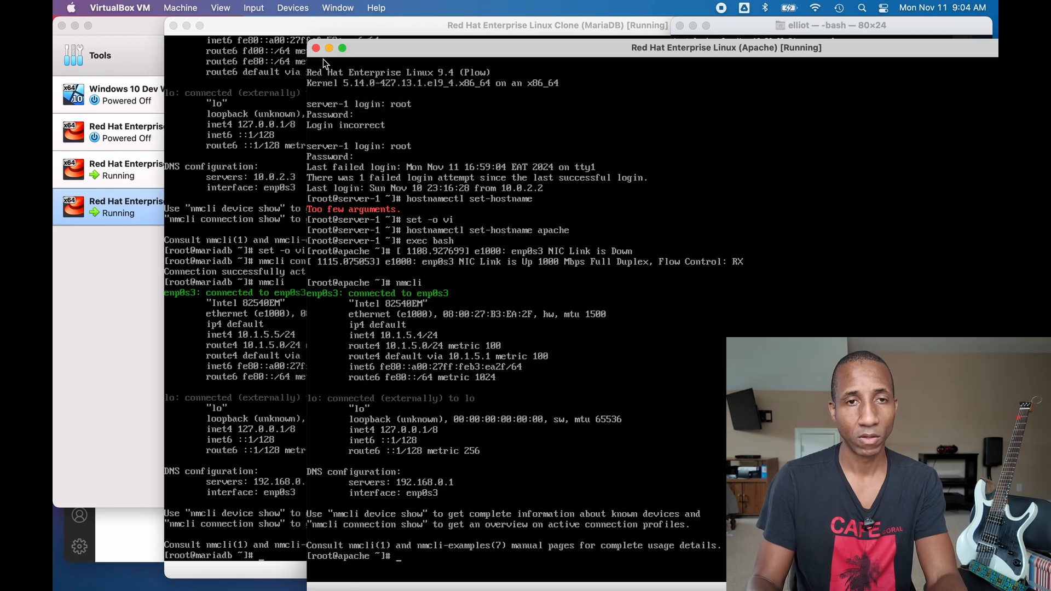
{"action": "left_click_drag", "start_coordinate": [310, 43], "coordinate": [599, 200]}
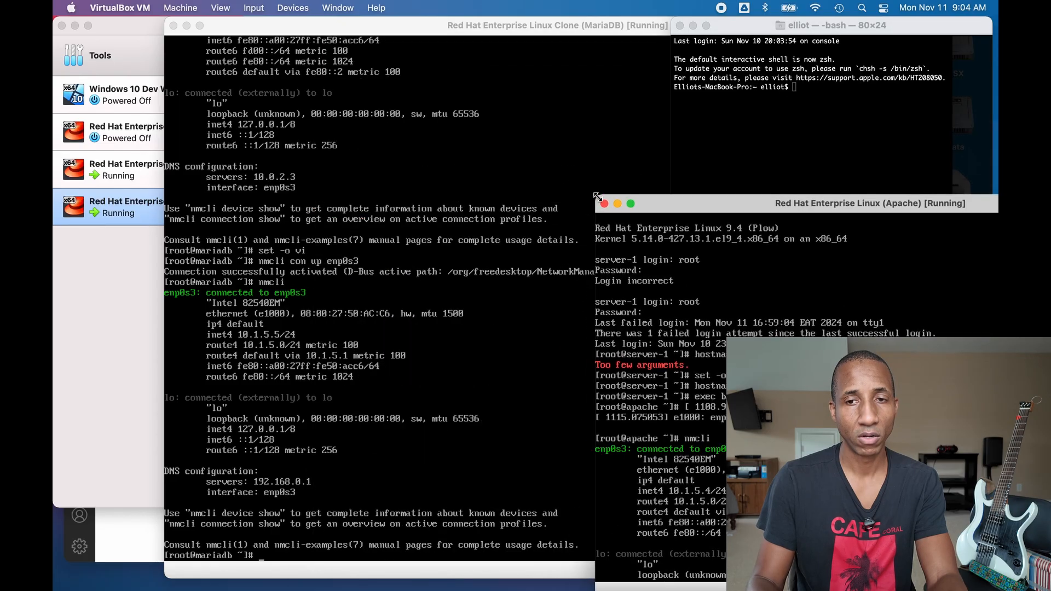
{"action": "left_click_drag", "start_coordinate": [690, 213], "coordinate": [158, 103]}
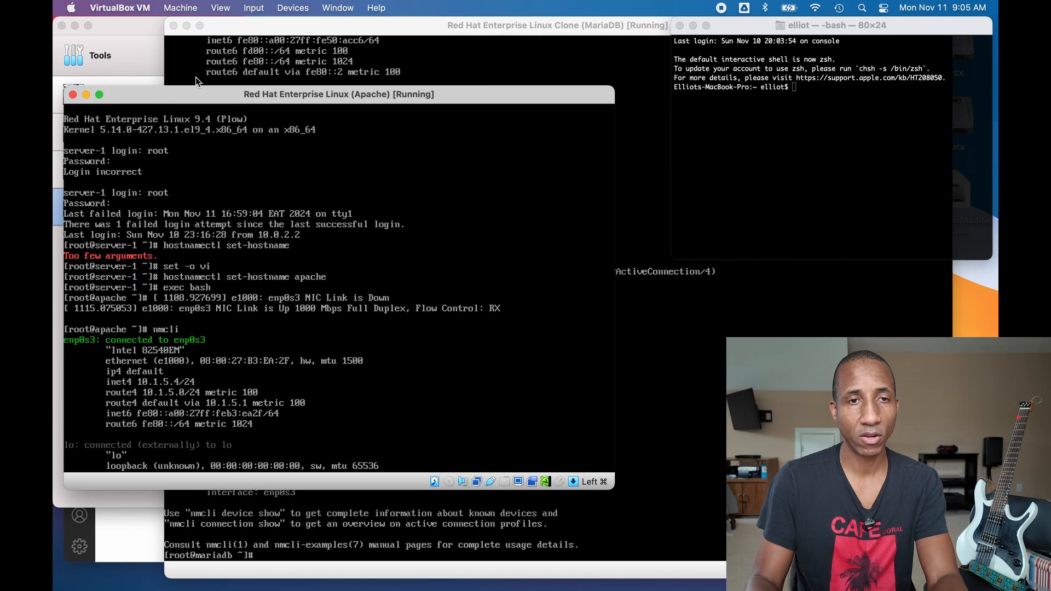
{"action": "left_click", "coordinate": [261, 26]}
{"action": "left_click_drag", "start_coordinate": [165, 17], "coordinate": [449, 144]}
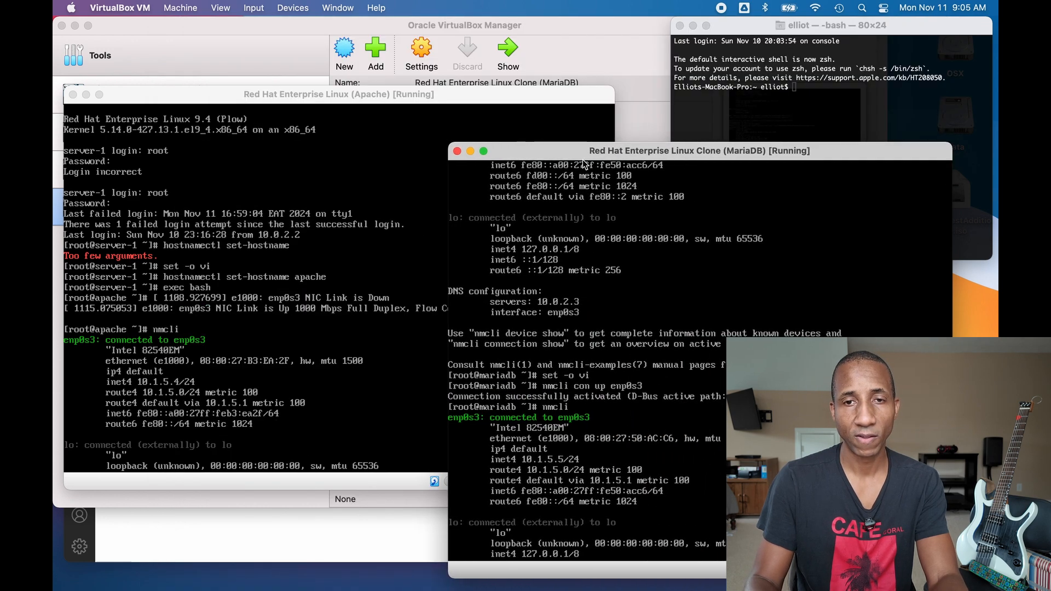
{"action": "left_click_drag", "start_coordinate": [564, 159], "coordinate": [610, 102]}
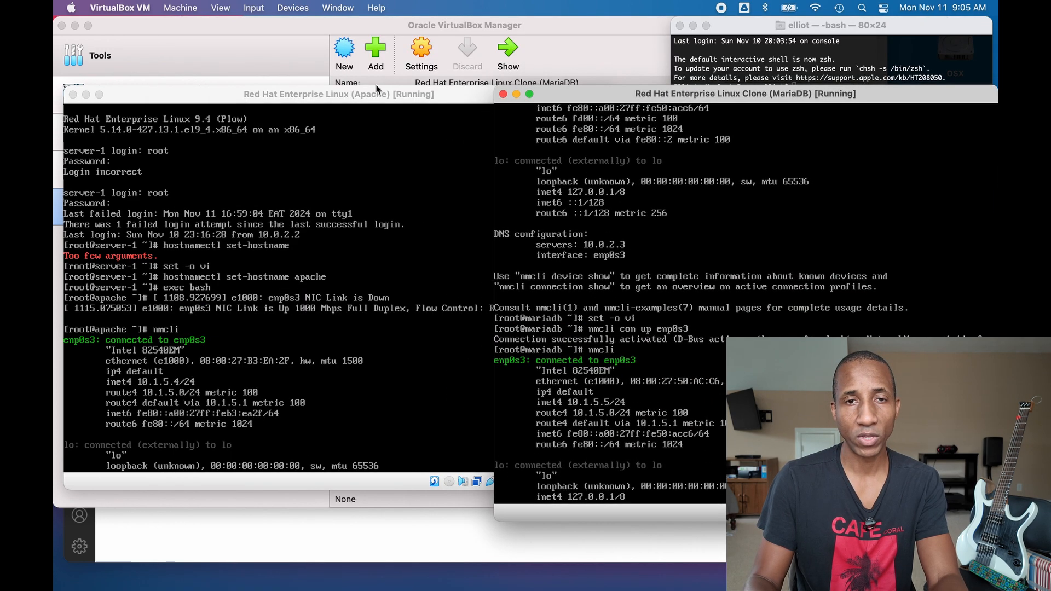
- Make the Apache console taller, page its nmcli output to DNS 192.168.0.1, and raise it
{"action": "left_click", "coordinate": [384, 99]}
{"action": "left_click_drag", "start_coordinate": [493, 489], "coordinate": [483, 521]}
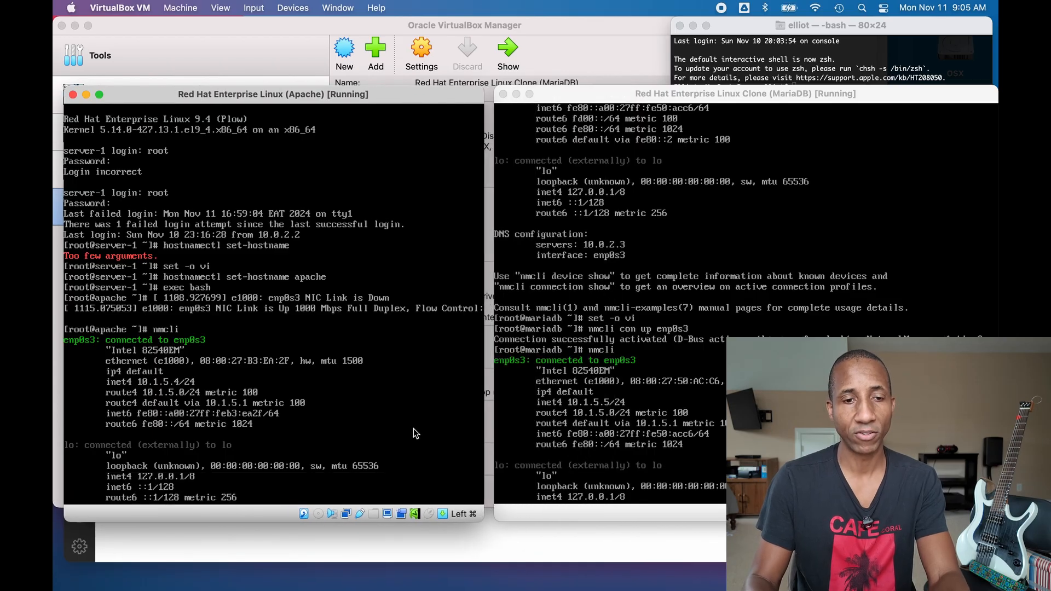
{"action": "left_click", "coordinate": [412, 428]}
{"action": "key", "text": "Return"}
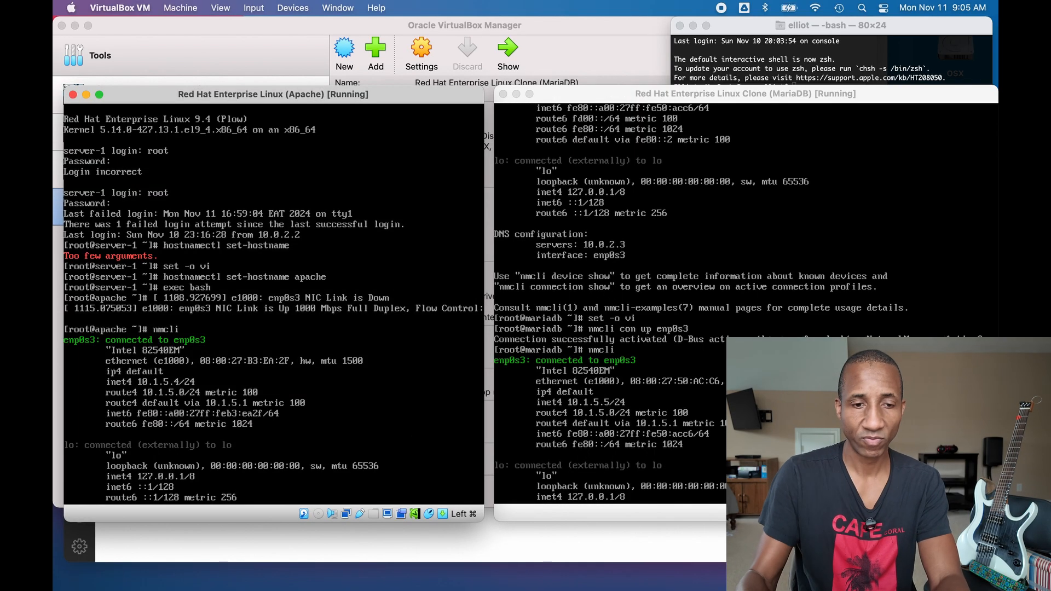
{"action": "key", "text": "Return"}
{"action": "key", "text": "Return"}
{"action": "key", "text": "Return"}
{"action": "key", "text": "Return"}
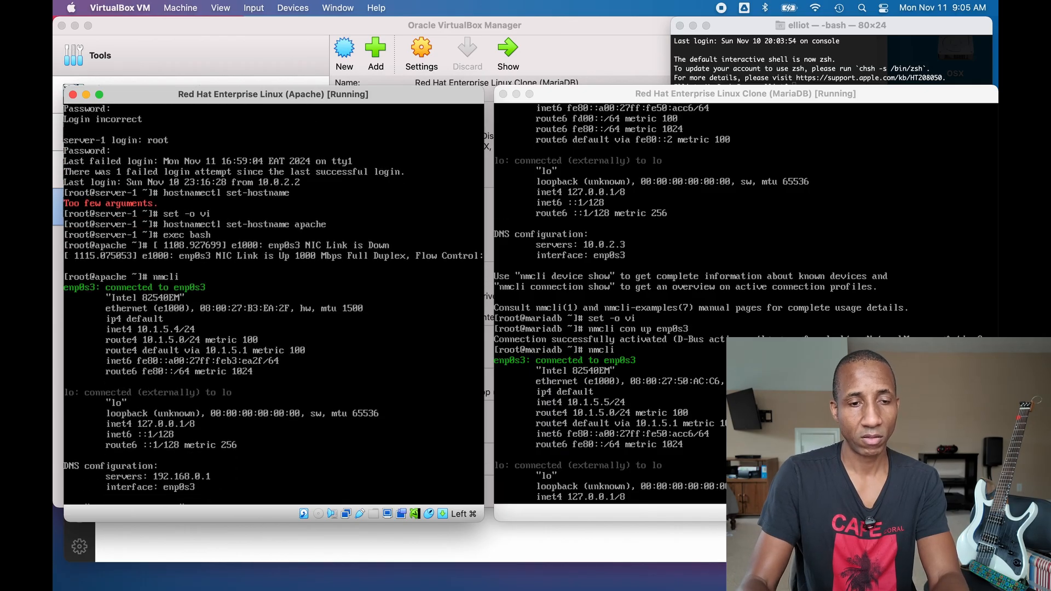
{"action": "key", "text": "super"}
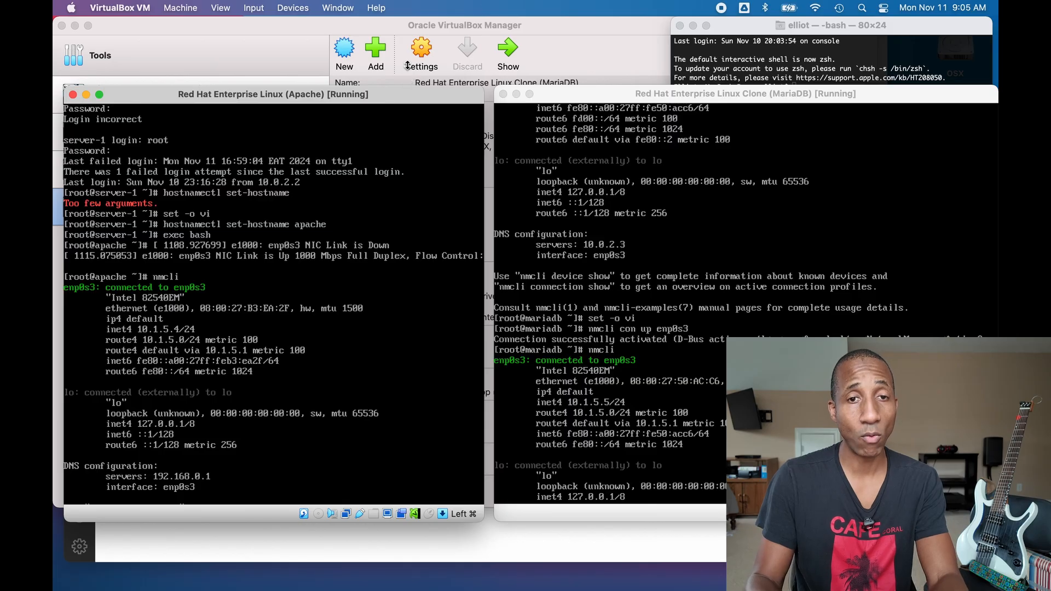
{"action": "left_click_drag", "start_coordinate": [406, 95], "coordinate": [409, 2]}
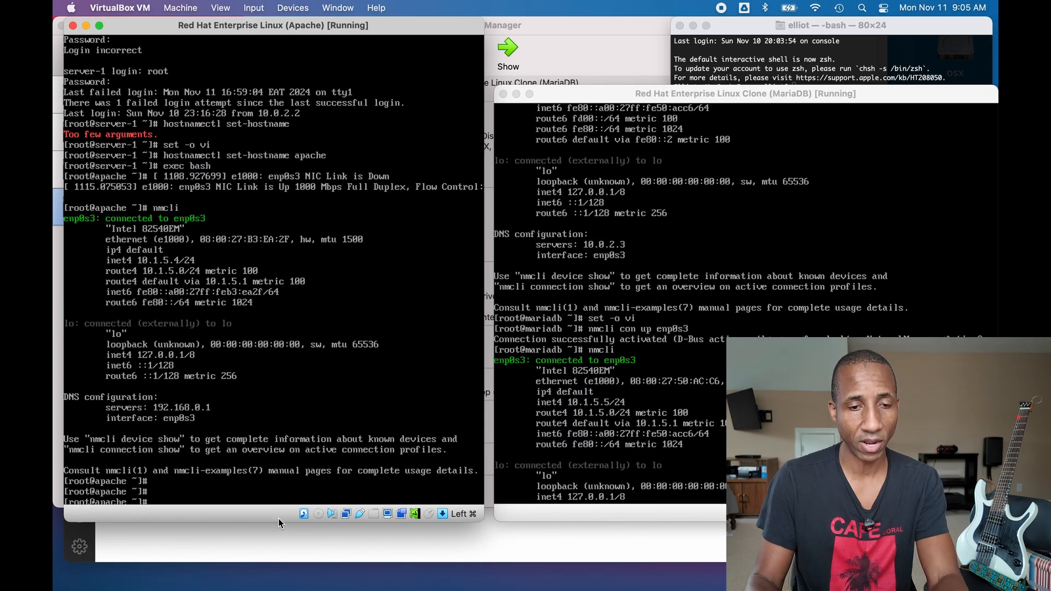
- Clear the Apache console and type the command ping 10.1.5.5
{"action": "left_click_drag", "start_coordinate": [278, 524], "coordinate": [280, 576]}
{"action": "type", "text": "clear"}
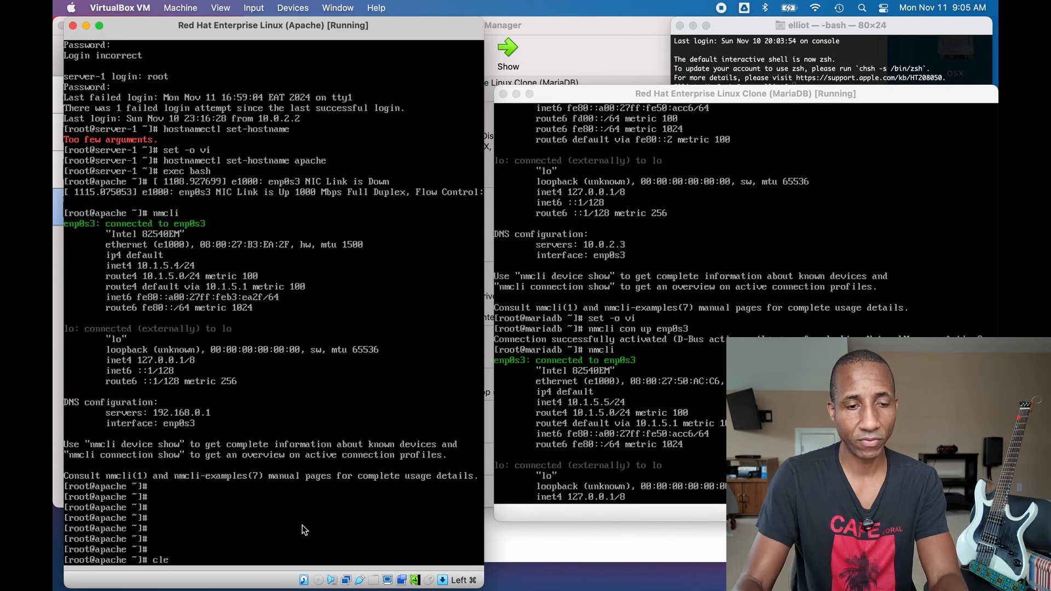
{"action": "key", "text": "Return"}
{"action": "type", "text": "ping"}
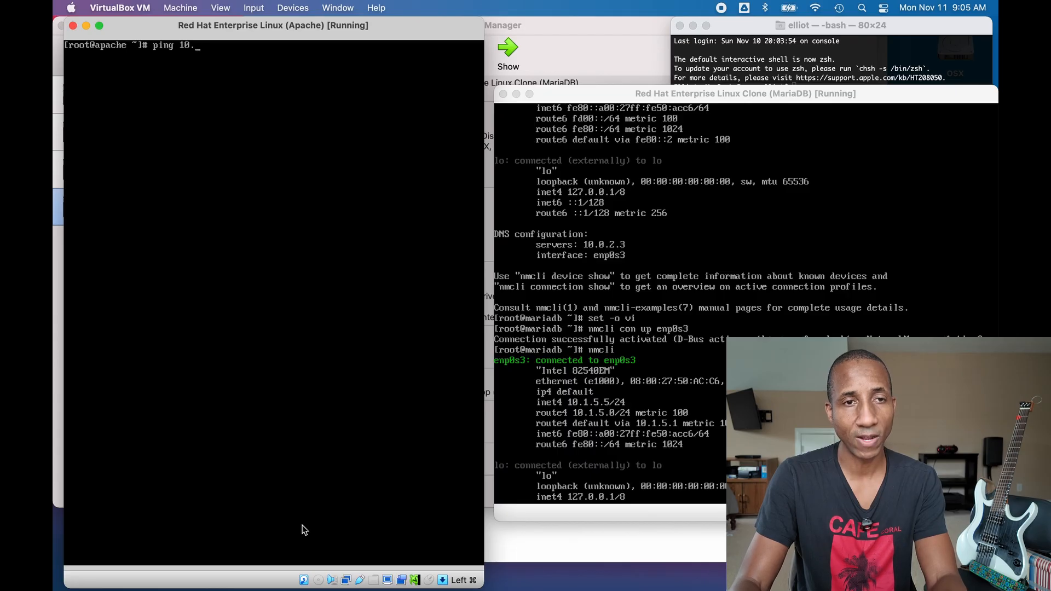
{"action": "type", "text": "10..1"}
{"action": "key", "text": "BackSpace"}
{"action": "key", "text": "BackSpace"}
{"action": "type", "text": "1.5.5"}
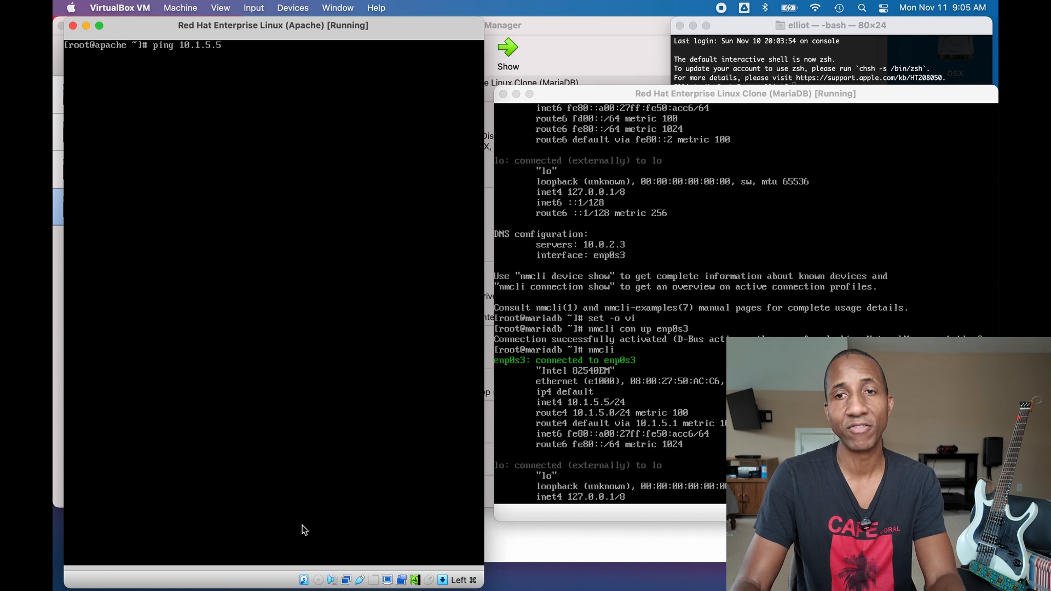
{"action": "left_click_drag", "start_coordinate": [665, 90], "coordinate": [661, 75]}
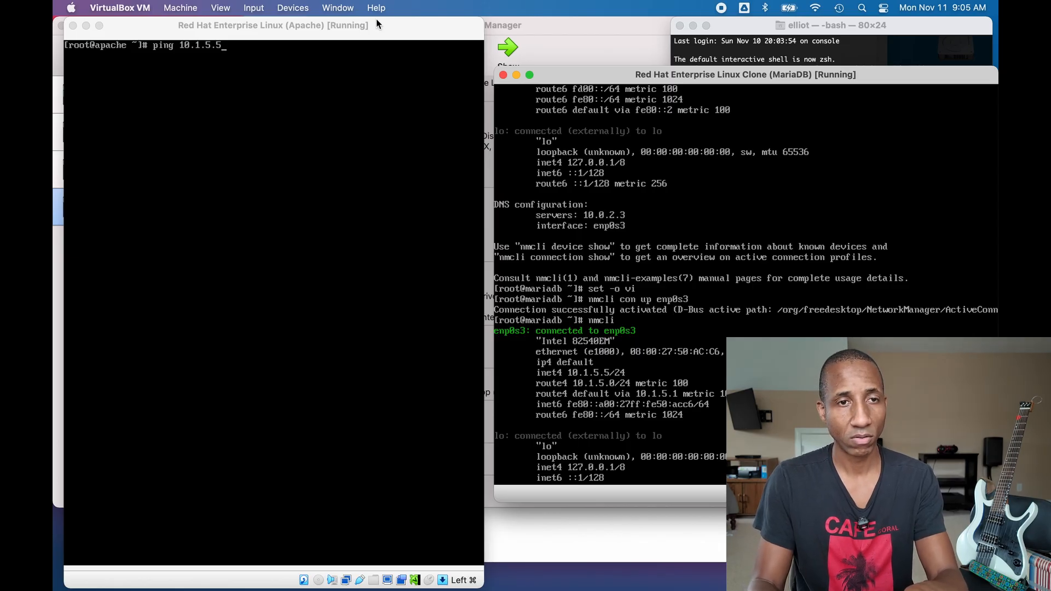
- Run the ping and stop it with Ctrl+C after 8 replies, 0% packet loss
{"action": "left_click", "coordinate": [281, 150]}
{"action": "left_click", "coordinate": [301, 396]}
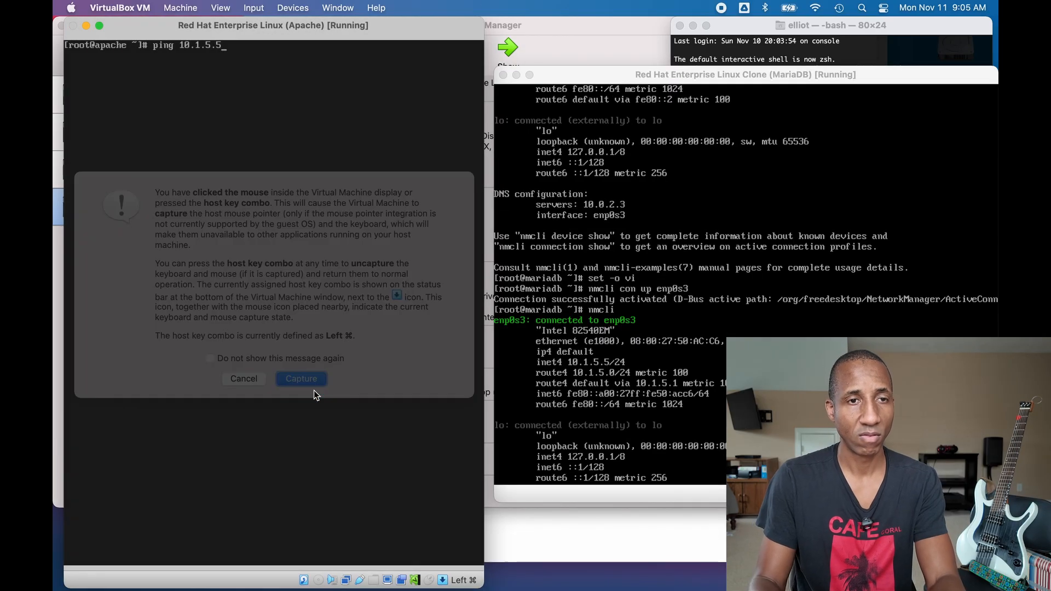
{"action": "key", "text": "Return"}
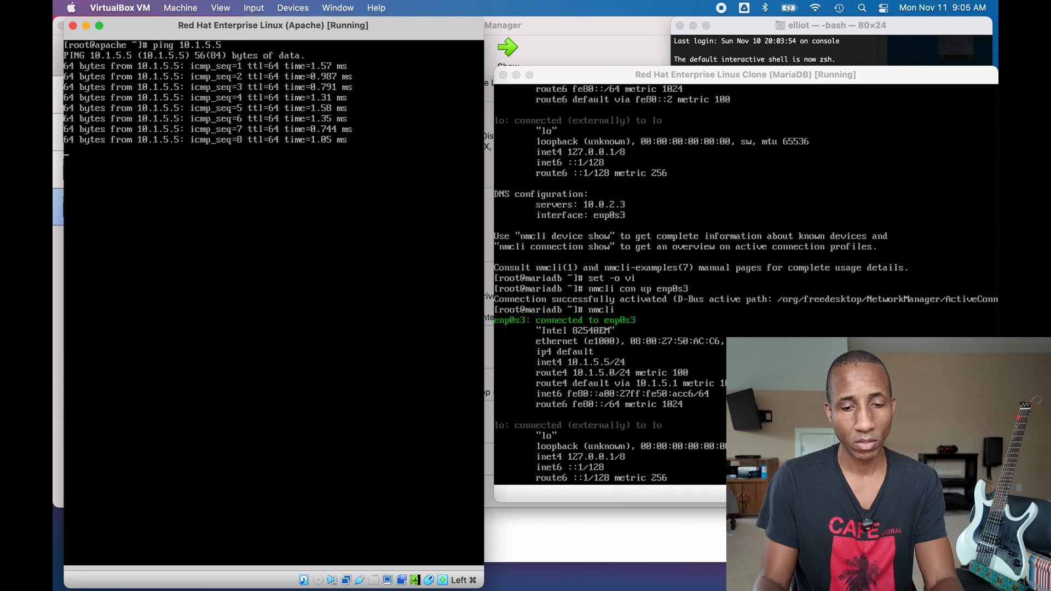
{"action": "key", "text": "ctrl+c"}
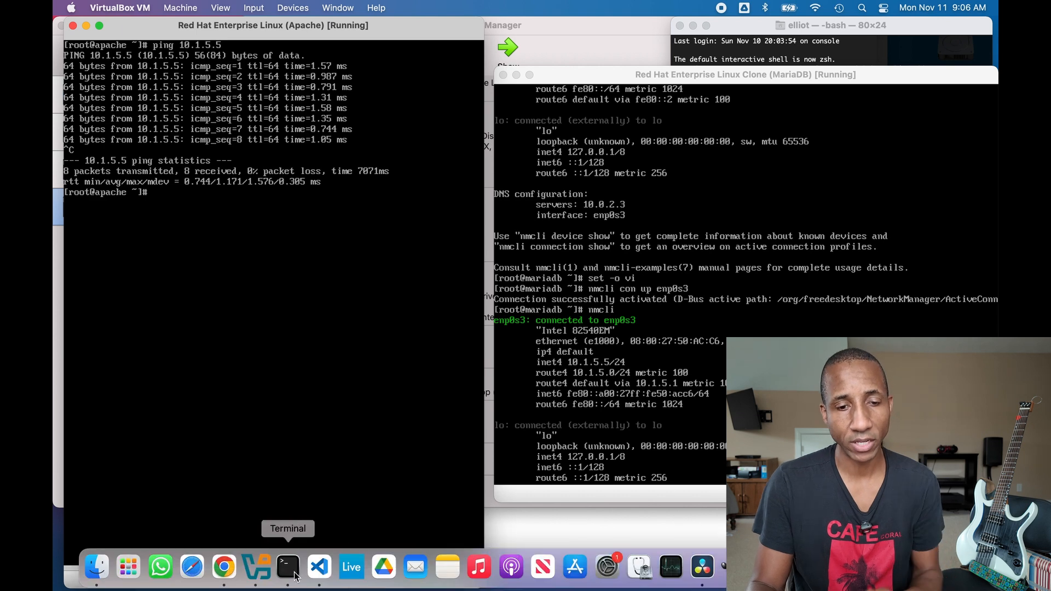
- Move the Mac Terminal window toward the centre and resize it
{"action": "left_click", "coordinate": [294, 574]}
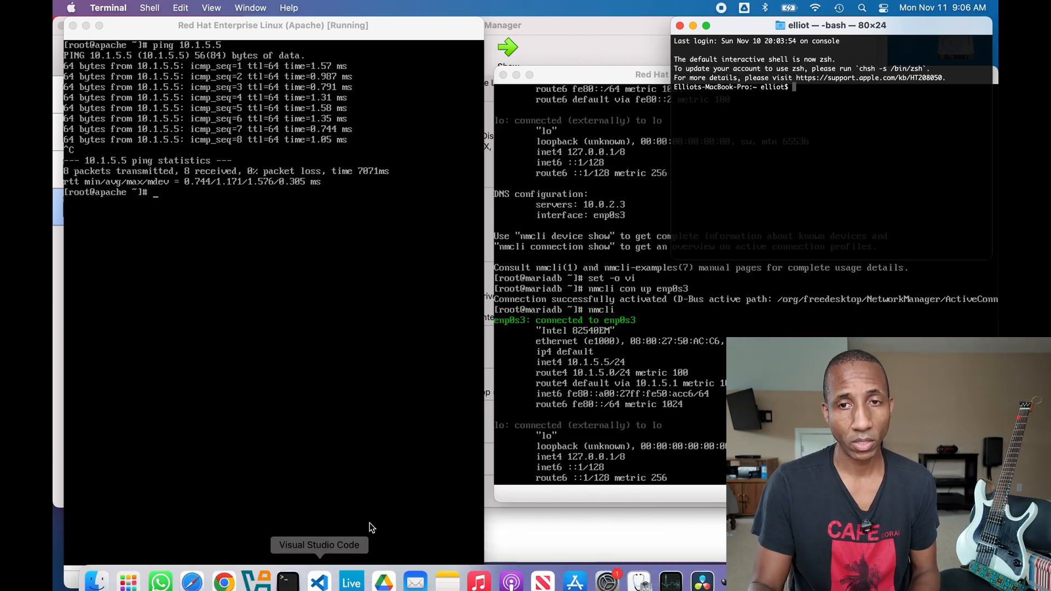
{"action": "left_click_drag", "start_coordinate": [729, 28], "coordinate": [475, 96]}
{"action": "left_click_drag", "start_coordinate": [737, 328], "coordinate": [943, 548]}
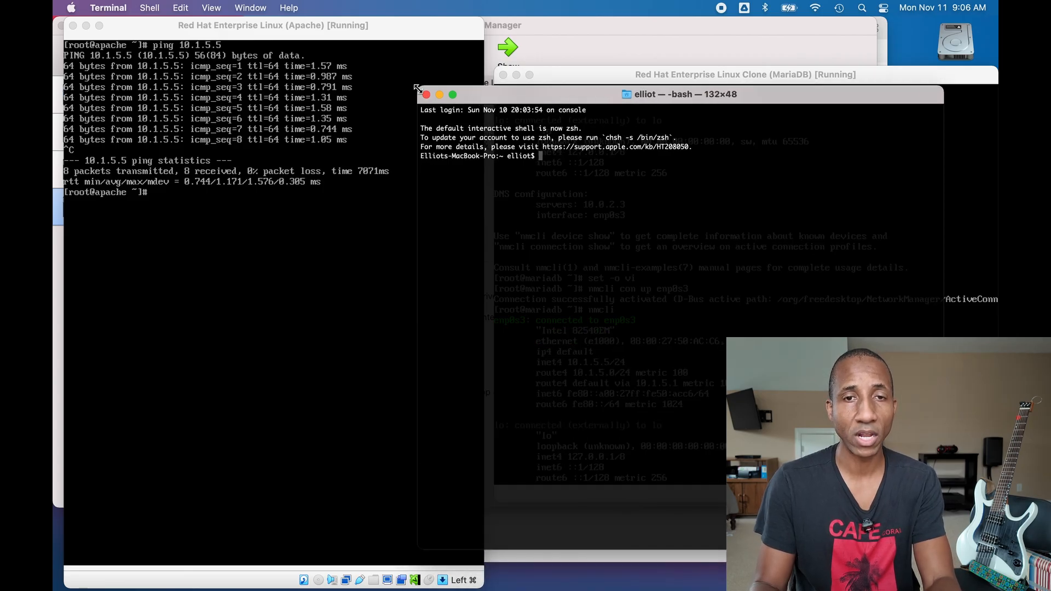
{"action": "left_click_drag", "start_coordinate": [418, 88], "coordinate": [438, 162]}
- Minimize both running VM windows and show the Apache VM's details in VirtualBox Manager
{"action": "left_click", "coordinate": [330, 31]}
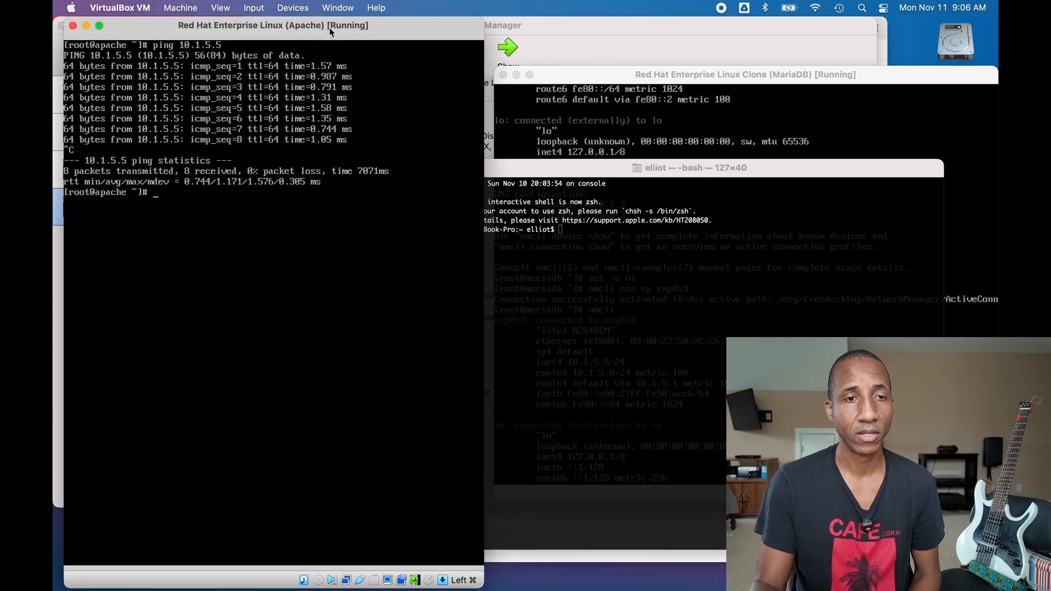
{"action": "left_click", "coordinate": [73, 26]}
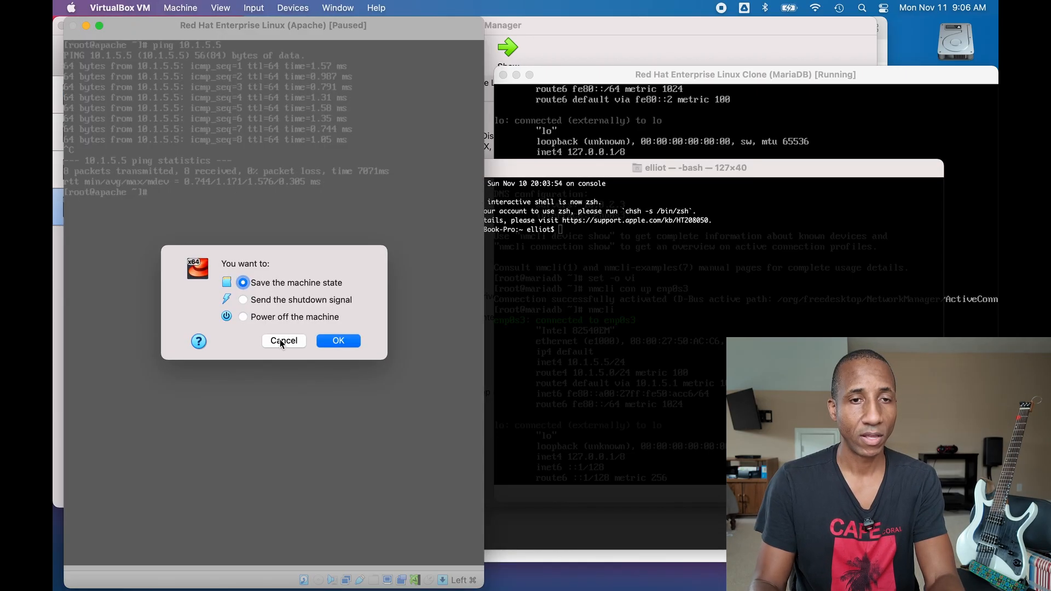
{"action": "left_click", "coordinate": [281, 341]}
{"action": "left_click", "coordinate": [86, 27]}
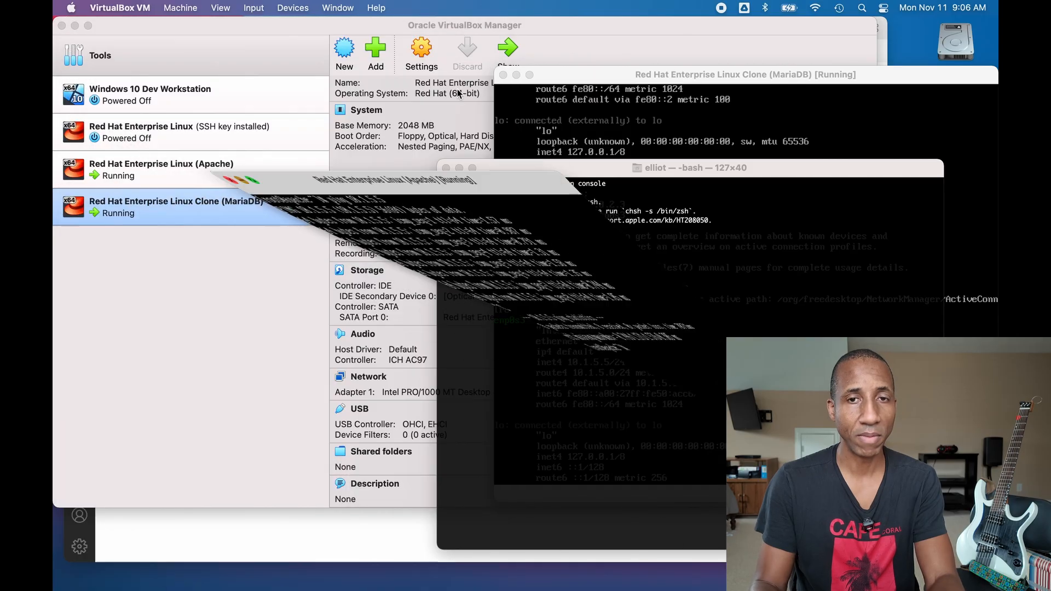
{"action": "left_click", "coordinate": [516, 75]}
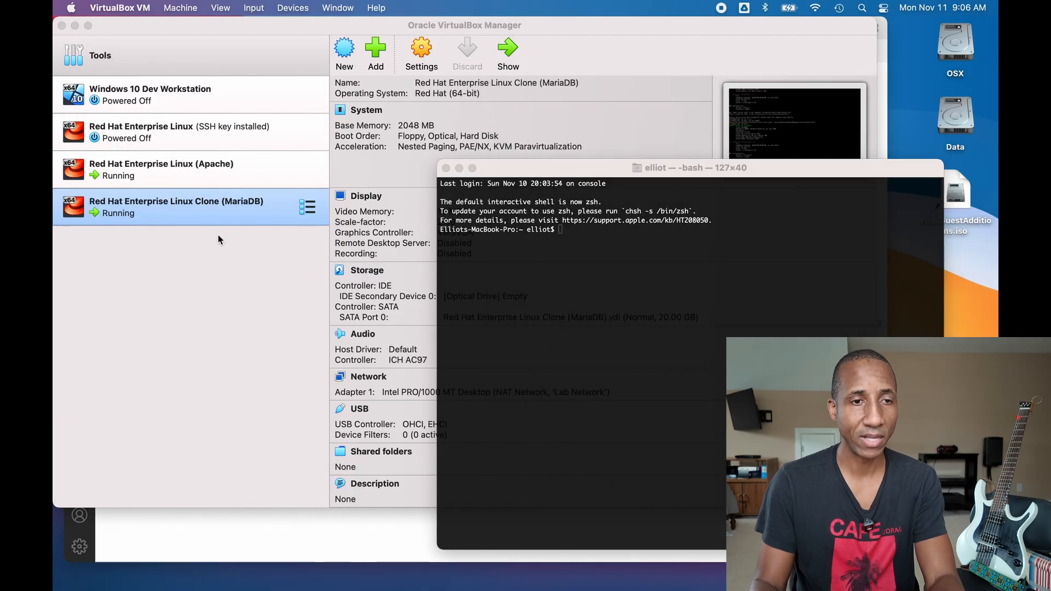
{"action": "left_click", "coordinate": [291, 244]}
{"action": "left_click", "coordinate": [245, 169]}
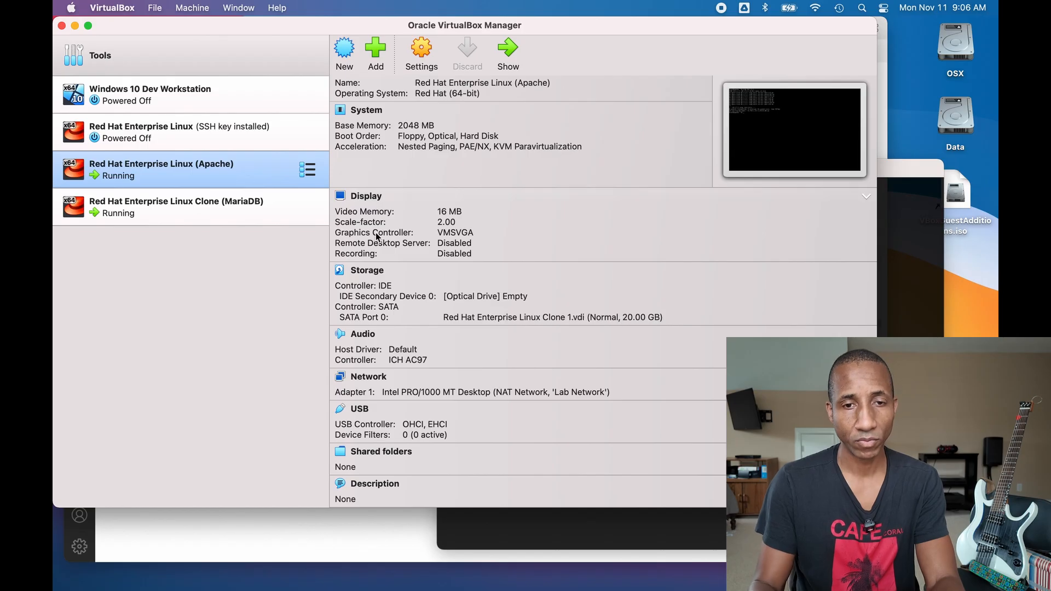
{"action": "left_click", "coordinate": [372, 378]}
{"action": "scroll", "coordinate": [570, 310], "scroll_direction": "down", "scroll_amount": 2}
{"action": "scroll", "coordinate": [538, 290], "scroll_direction": "down", "scroll_amount": 6}
{"action": "scroll", "coordinate": [537, 265], "scroll_direction": "up", "scroll_amount": 8}
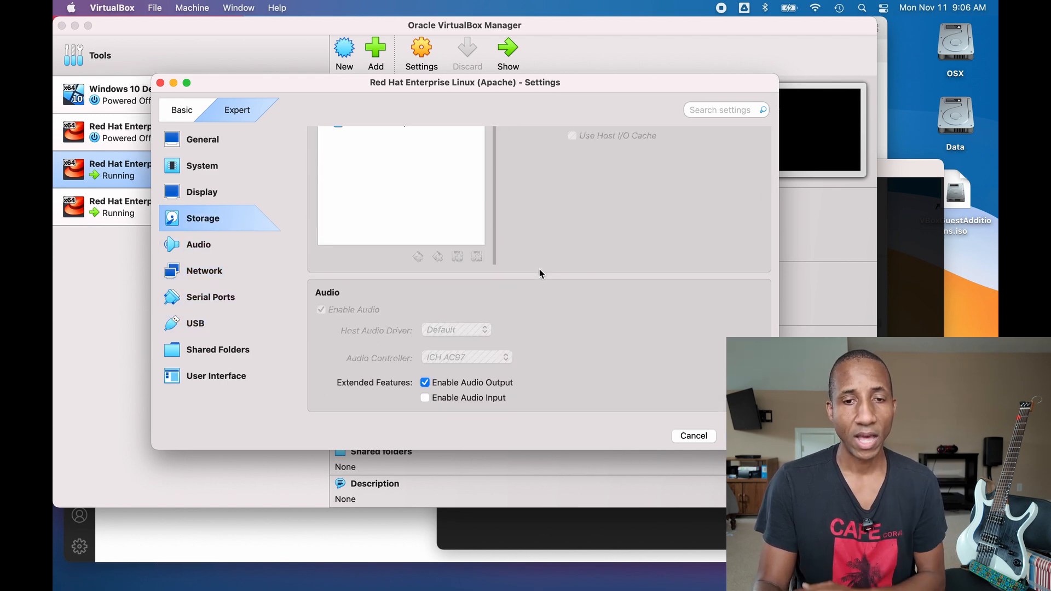
{"action": "scroll", "coordinate": [539, 268], "scroll_direction": "down", "scroll_amount": 4}
{"action": "scroll", "coordinate": [619, 357], "scroll_direction": "down", "scroll_amount": 1}
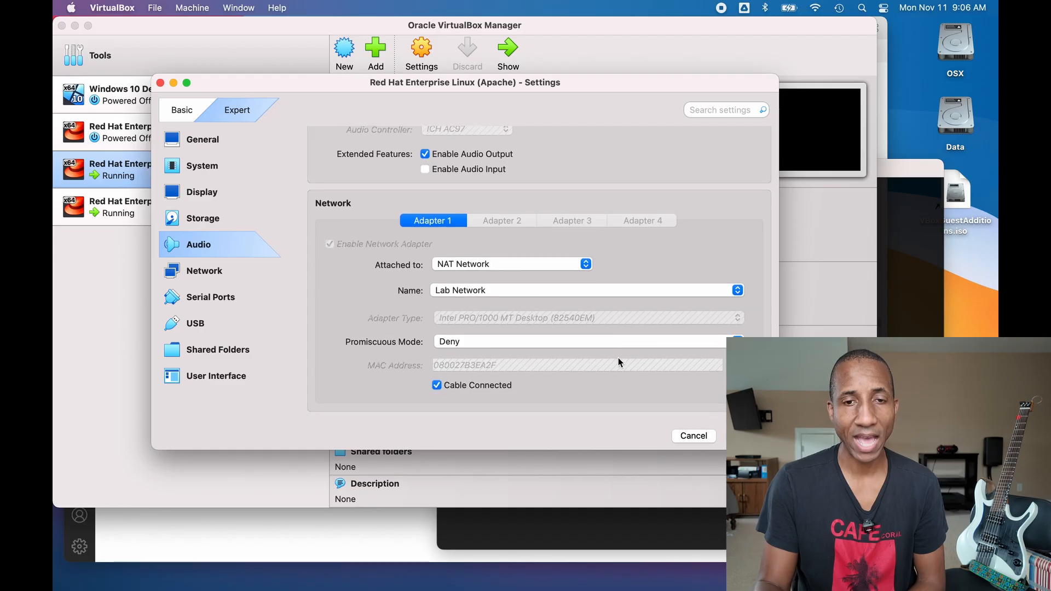
{"action": "left_click", "coordinate": [694, 436]}
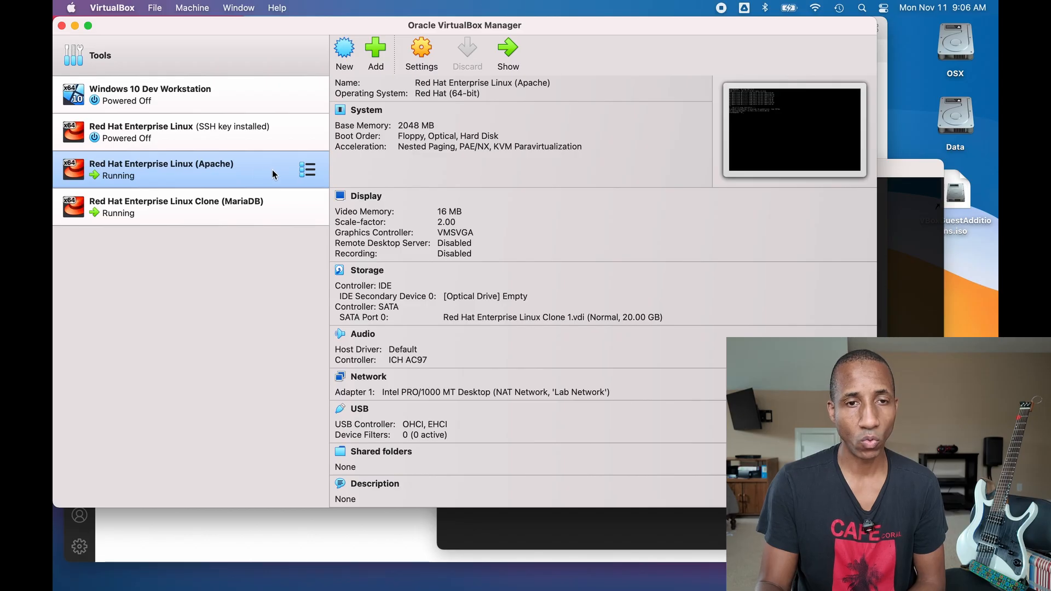
{"action": "left_click", "coordinate": [307, 170]}
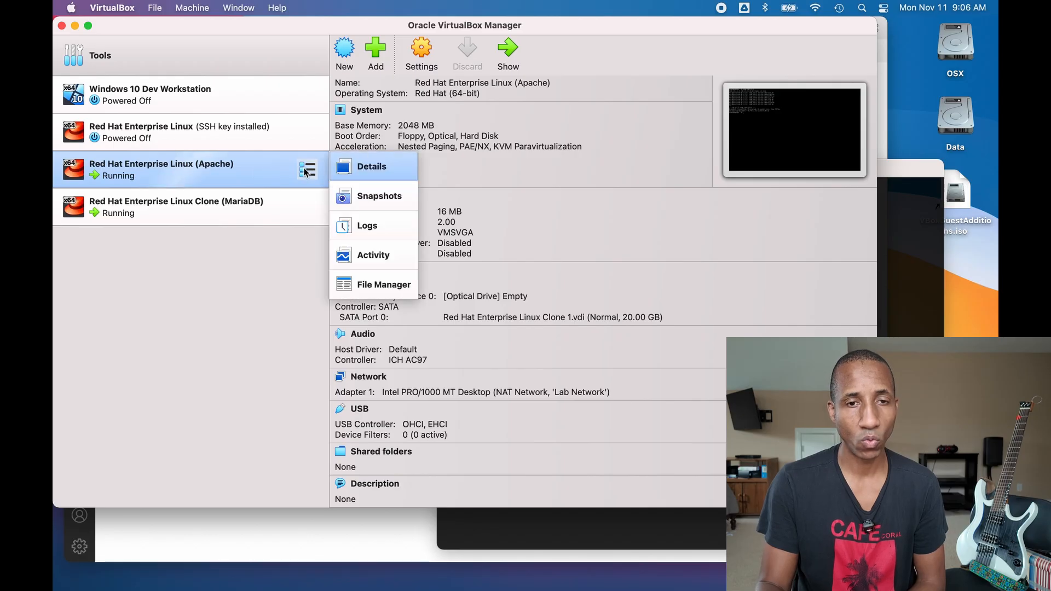
{"action": "left_click", "coordinate": [356, 168]}
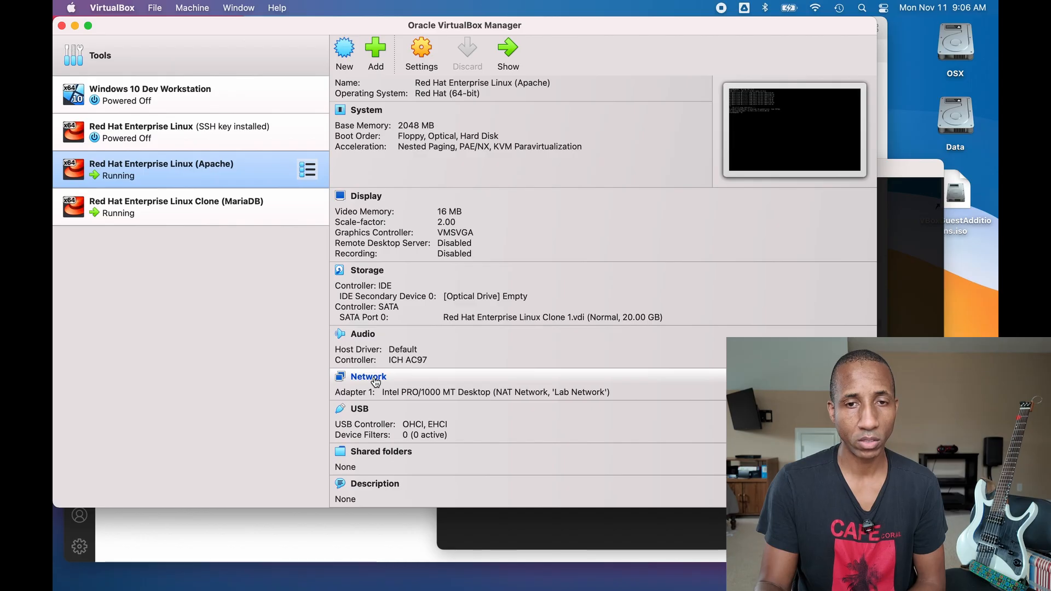
{"action": "left_click", "coordinate": [374, 377]}
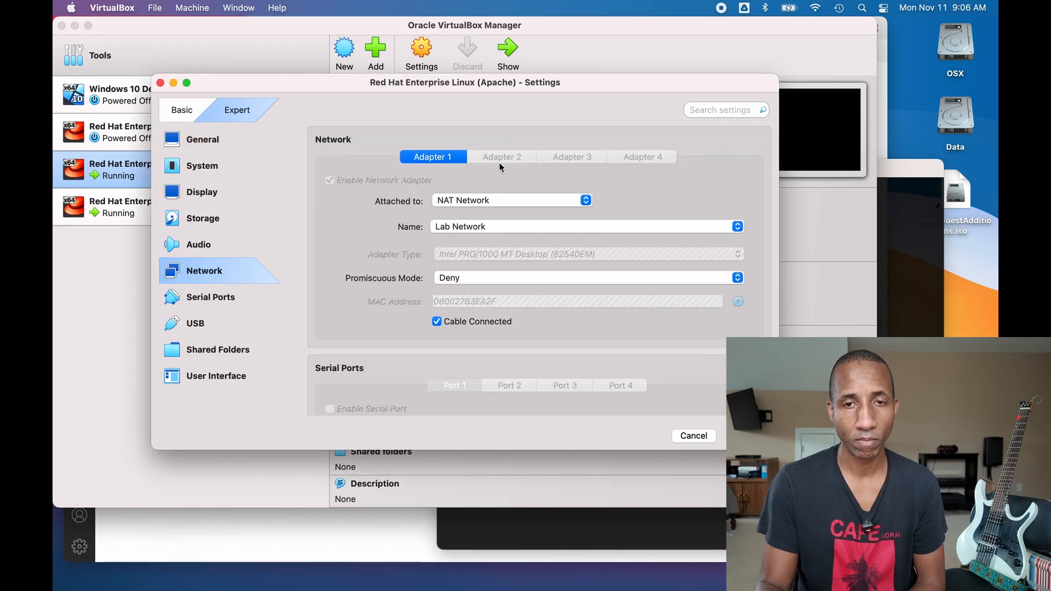
{"action": "scroll", "coordinate": [550, 294], "scroll_direction": "down", "scroll_amount": 10}
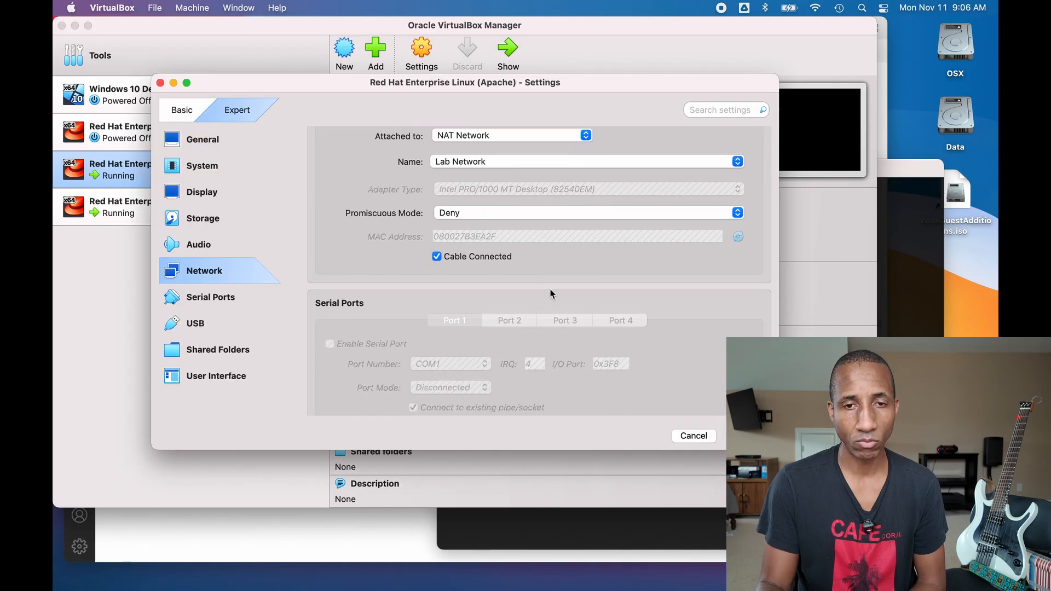
{"action": "scroll", "coordinate": [550, 294], "scroll_direction": "down", "scroll_amount": 3}
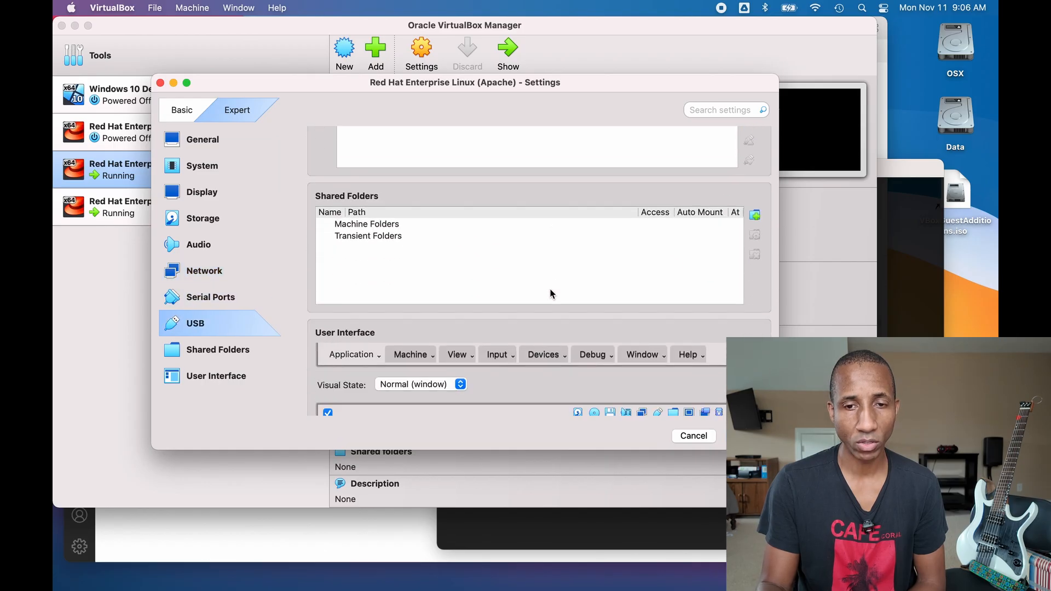
{"action": "scroll", "coordinate": [550, 294], "scroll_direction": "up", "scroll_amount": 10}
- Discard the open settings and display Lab Network's port-forwarding rules
{"action": "left_click", "coordinate": [694, 436]}
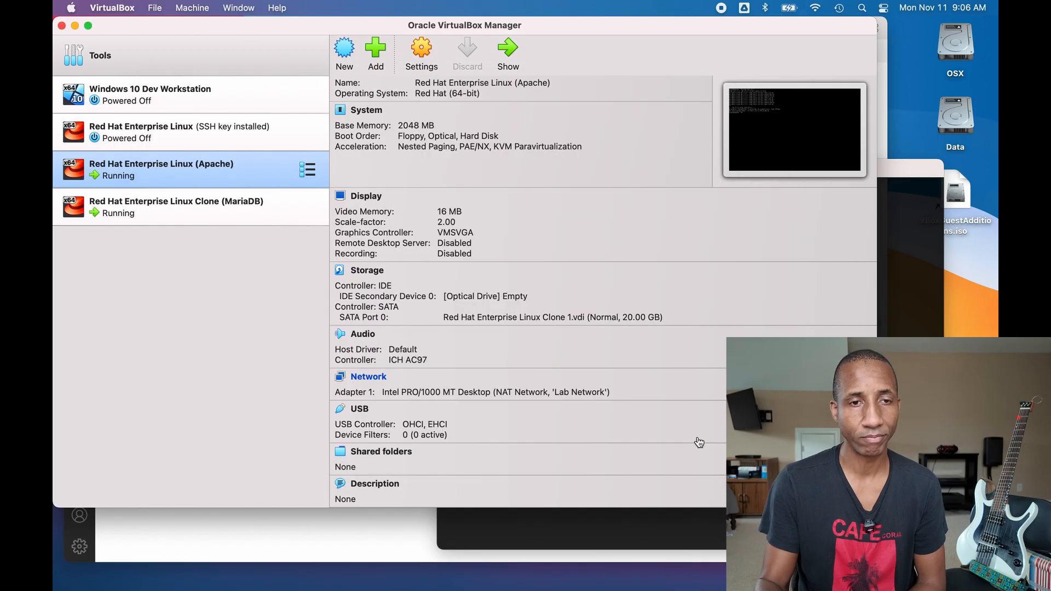
{"action": "left_click", "coordinate": [305, 57]}
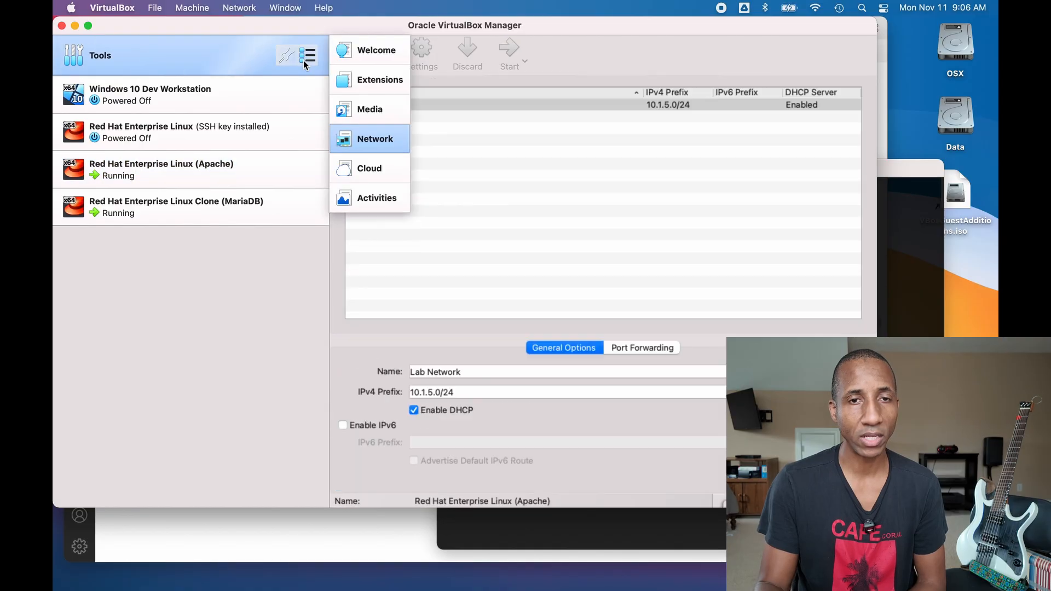
{"action": "left_click", "coordinate": [375, 140]}
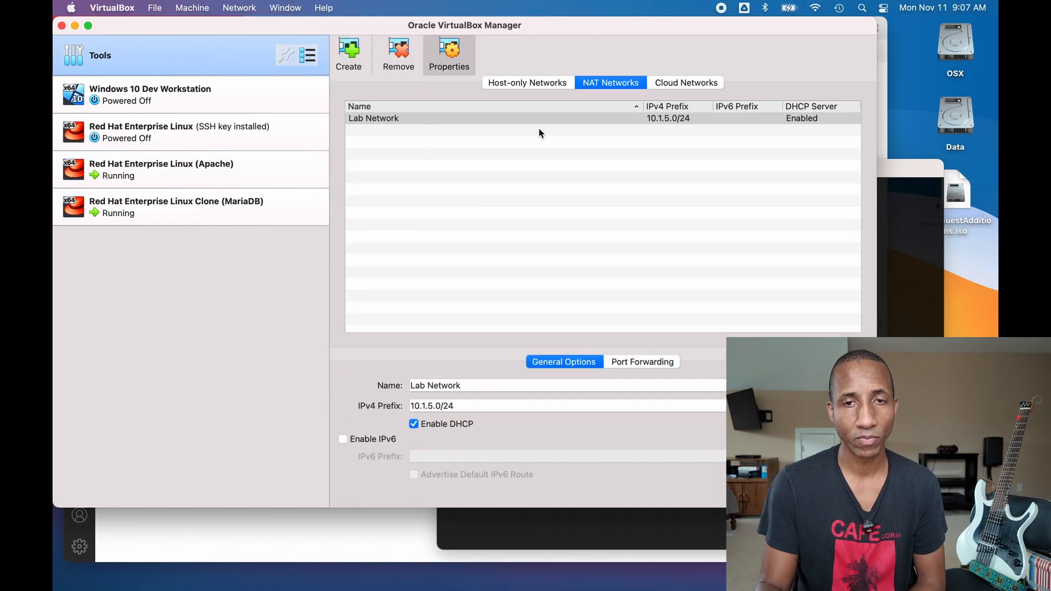
{"action": "left_click", "coordinate": [562, 121]}
{"action": "left_click", "coordinate": [637, 364]}
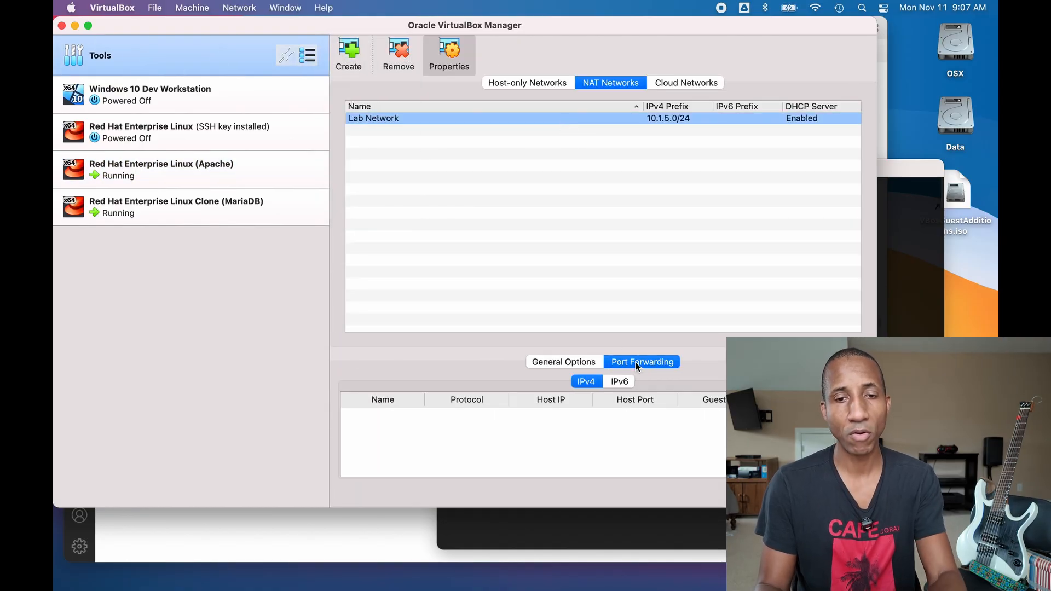
- Add a new TCP port-forwarding rule named 'SSH to Apache'
{"action": "left_click", "coordinate": [856, 400]}
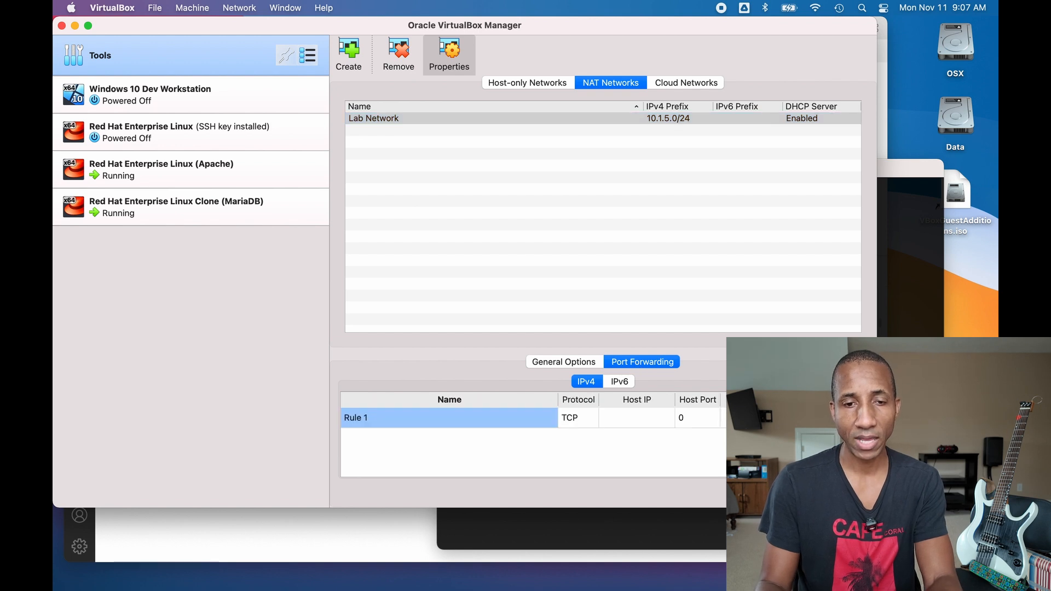
{"action": "double_click", "coordinate": [404, 421]}
{"action": "triple_click", "coordinate": [404, 421]}
{"action": "double_click", "coordinate": [404, 420]}
{"action": "triple_click", "coordinate": [404, 420]}
{"action": "type", "text": "SSH to apache"}
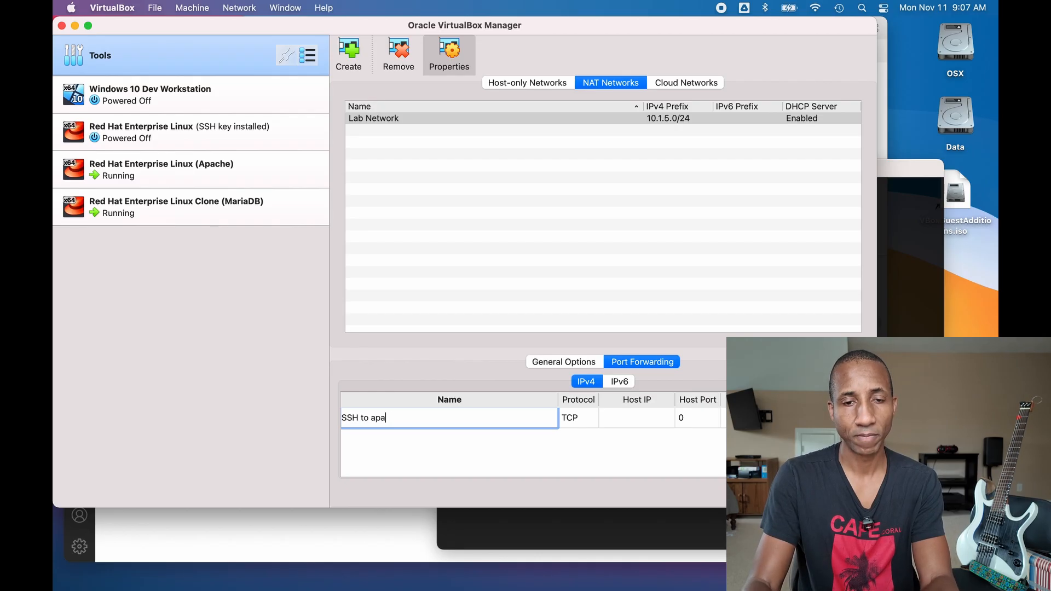
{"action": "key", "text": "BackSpace"}
{"action": "key", "text": "BackSpace"}
{"action": "key", "text": "BackSpace"}
{"action": "key", "text": "BackSpace"}
{"action": "key", "text": "BackSpace"}
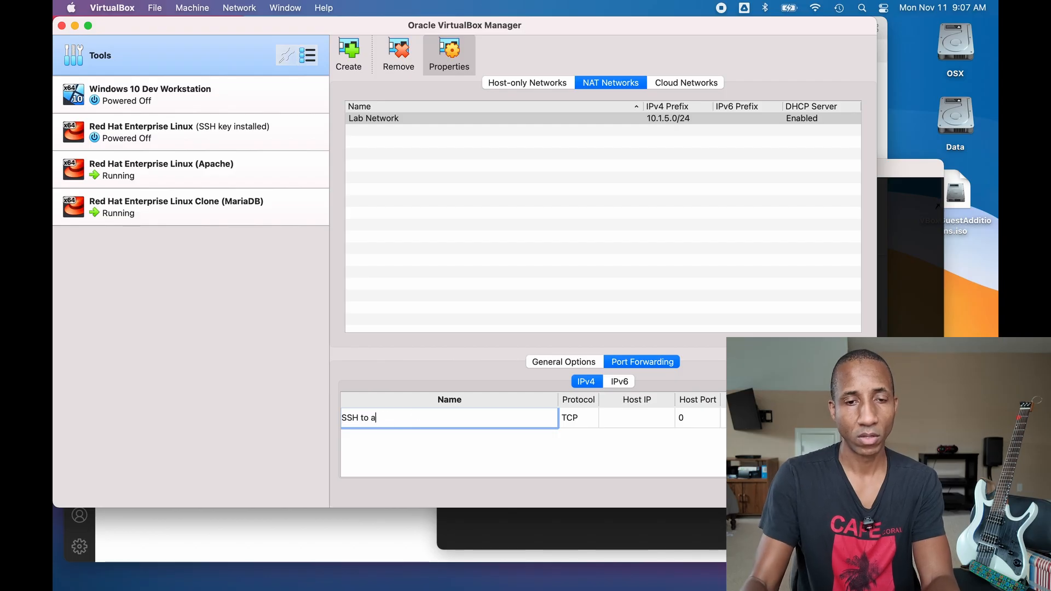
{"action": "type", "text": "pache"}
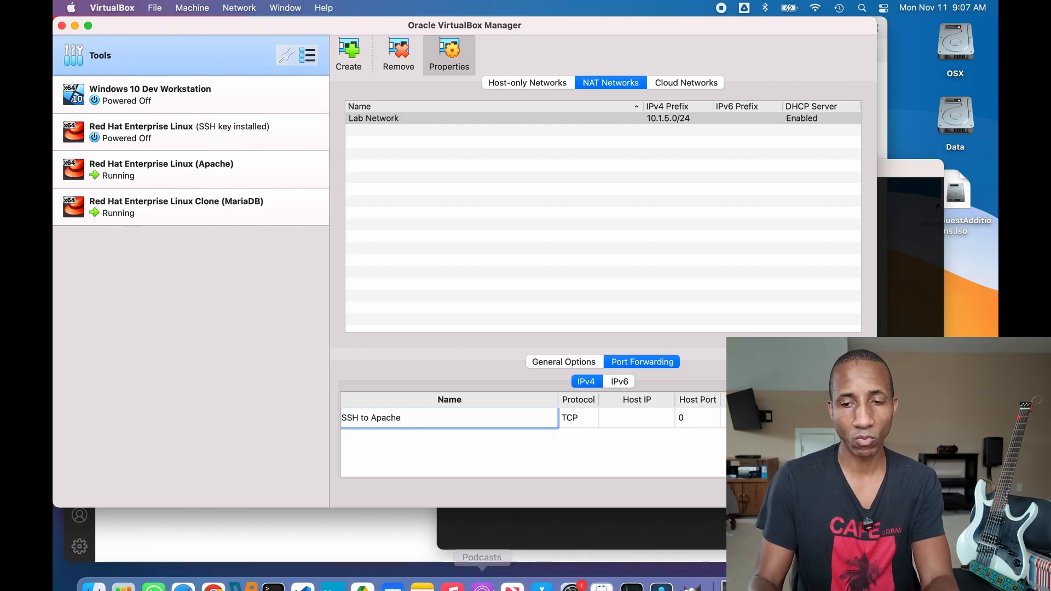
{"action": "left_click", "coordinate": [843, 570]}
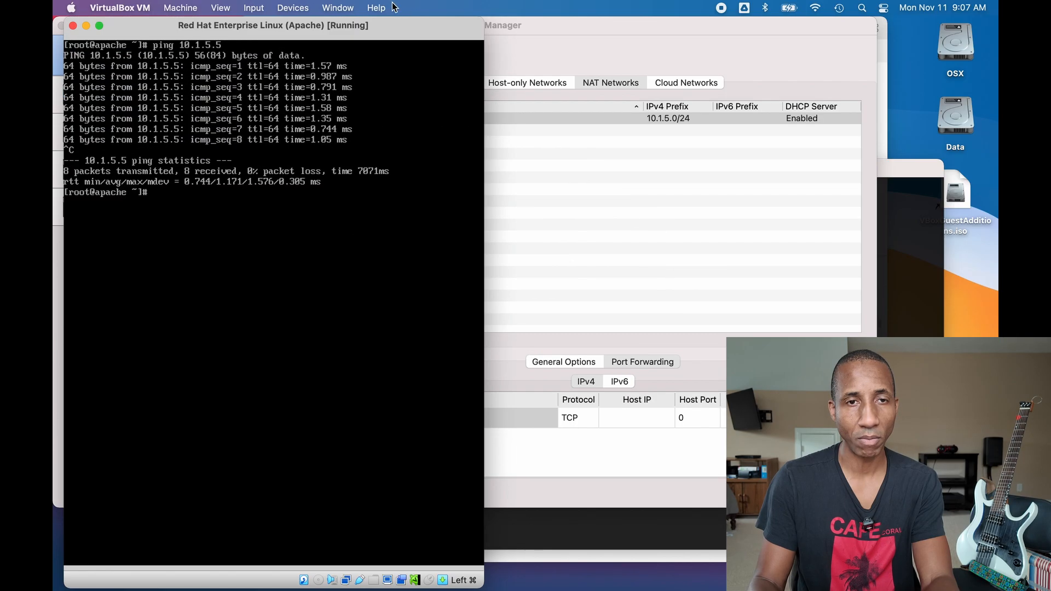
- Read the Apache VM's address 10.1.5.4 from nmcli, then minimize its window
{"action": "left_click_drag", "start_coordinate": [380, 21], "coordinate": [434, 21]}
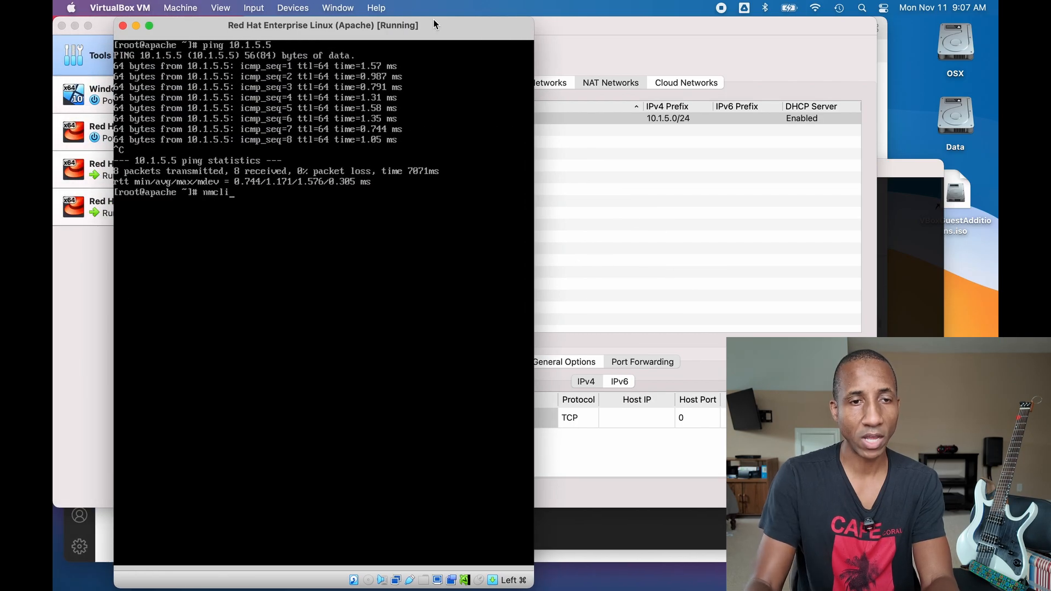
{"action": "key", "text": "Return"}
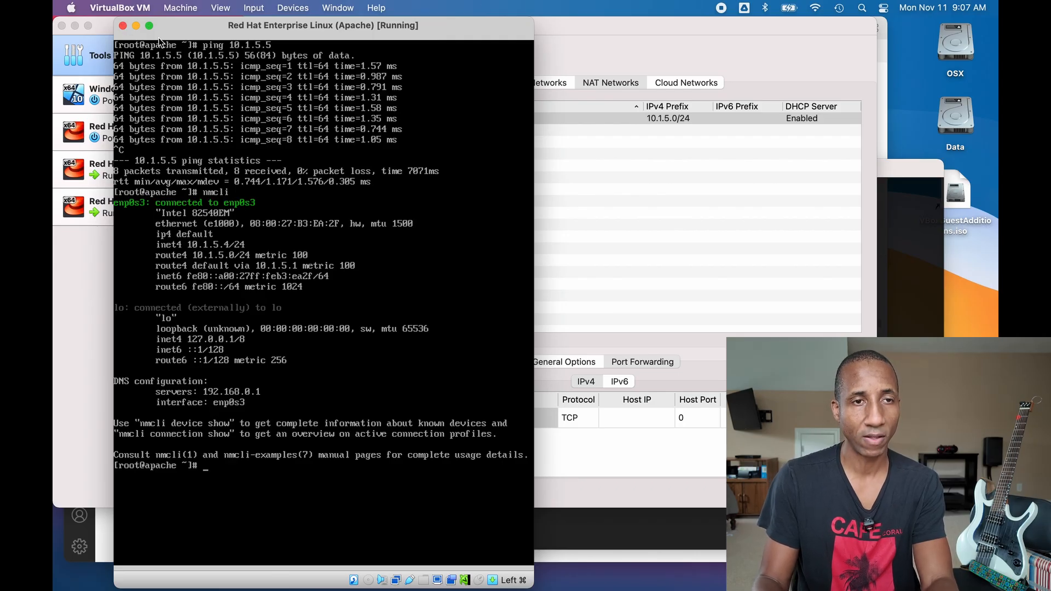
{"action": "left_click", "coordinate": [137, 26]}
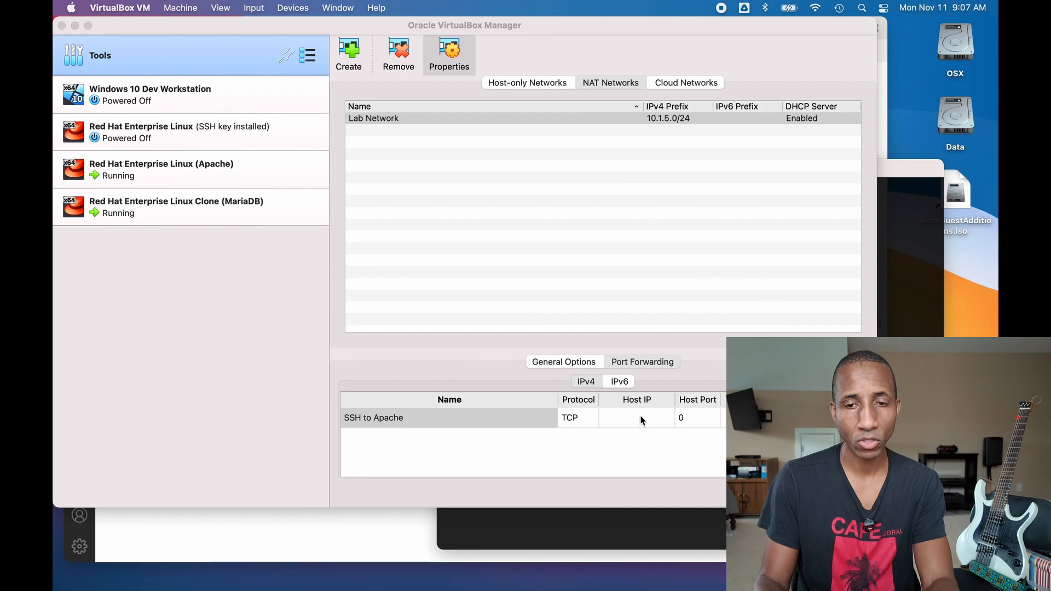
- Give the SSH to Apache rule host port 2204, leaving Host IP blank, and add another rule
{"action": "double_click", "coordinate": [642, 420]}
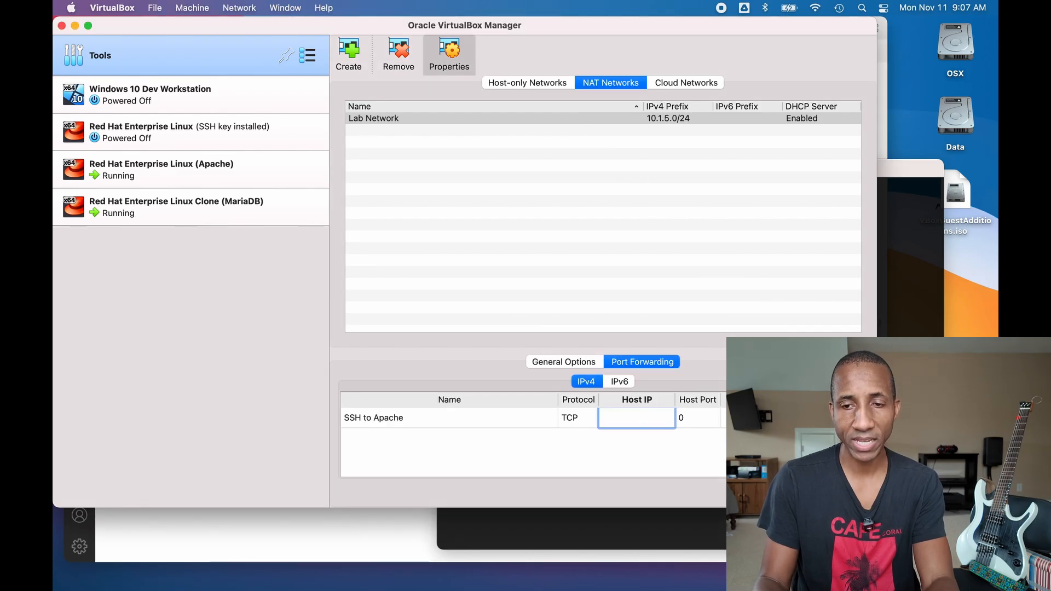
{"action": "key", "text": "Tab"}
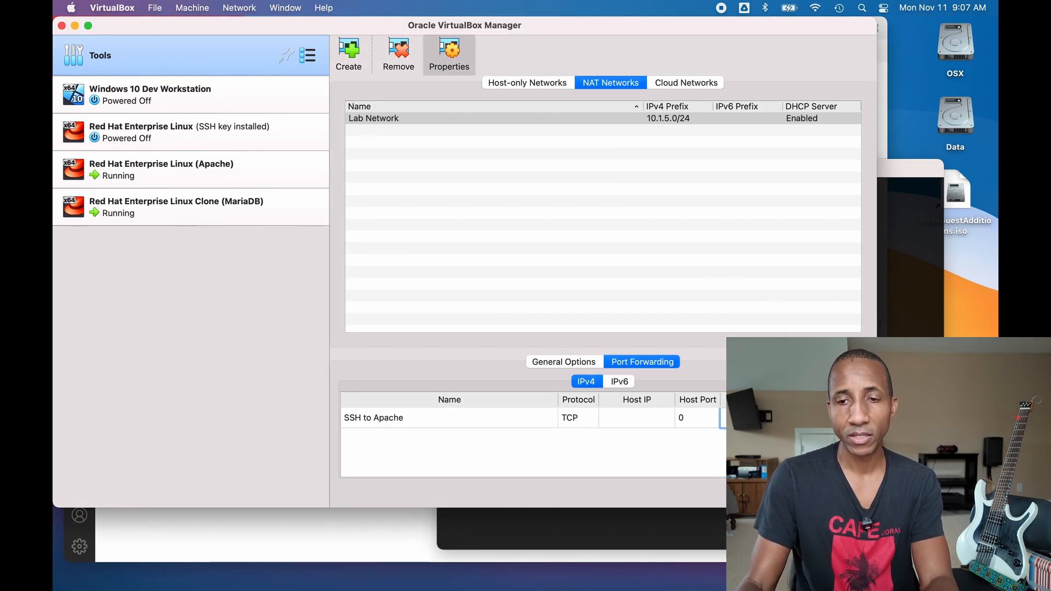
{"action": "key", "text": "Tab"}
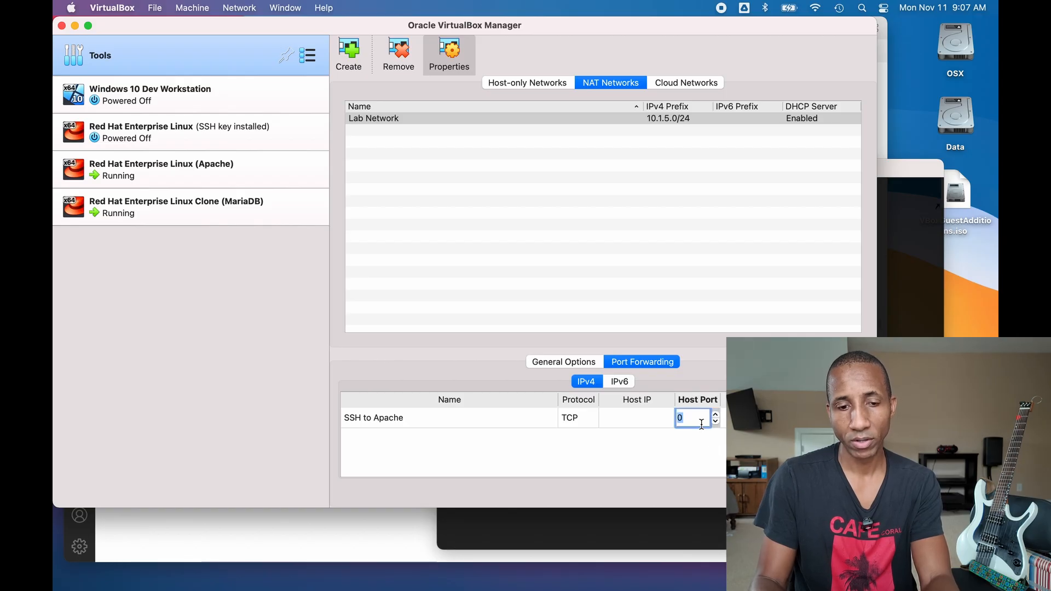
{"action": "type", "text": "2"}
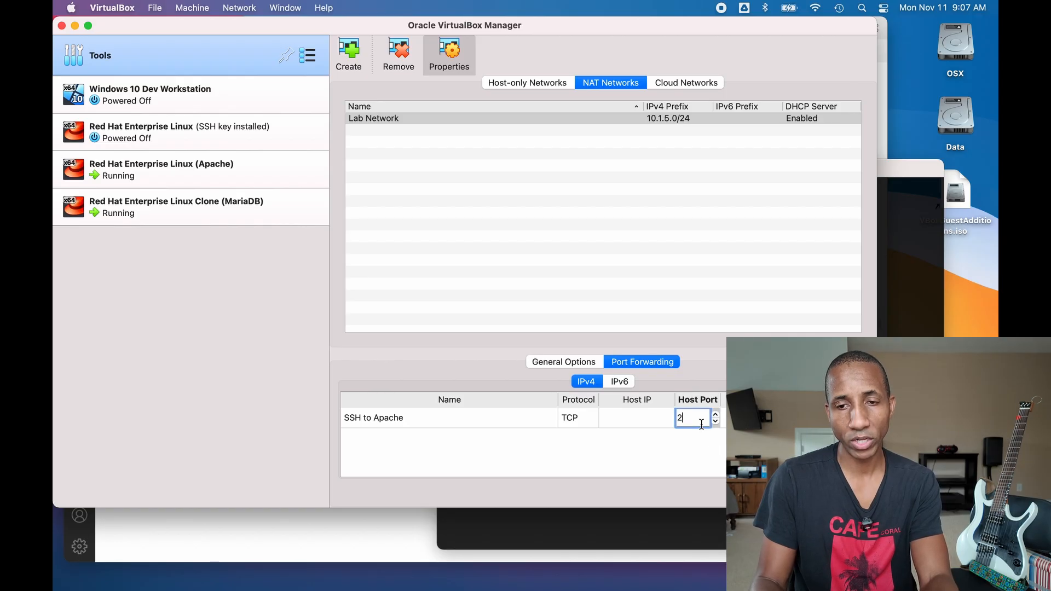
{"action": "type", "text": "204"}
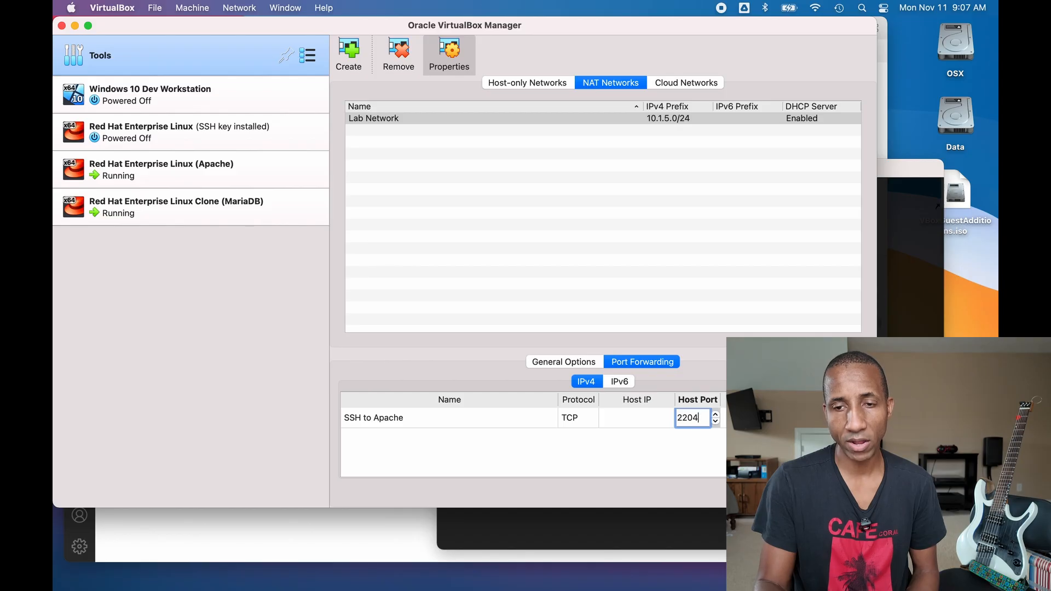
{"action": "left_click", "coordinate": [859, 400]}
- Name the second rule 'SSH to MariaDB' with host port 2205 and commit the table
{"action": "double_click", "coordinate": [378, 445]}
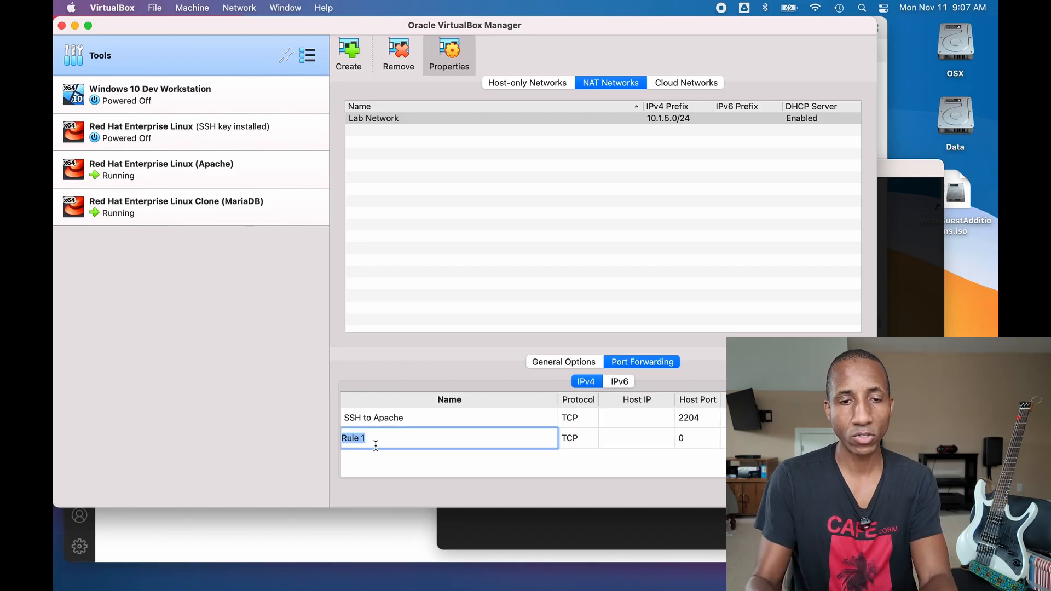
{"action": "type", "text": "SSH to "}
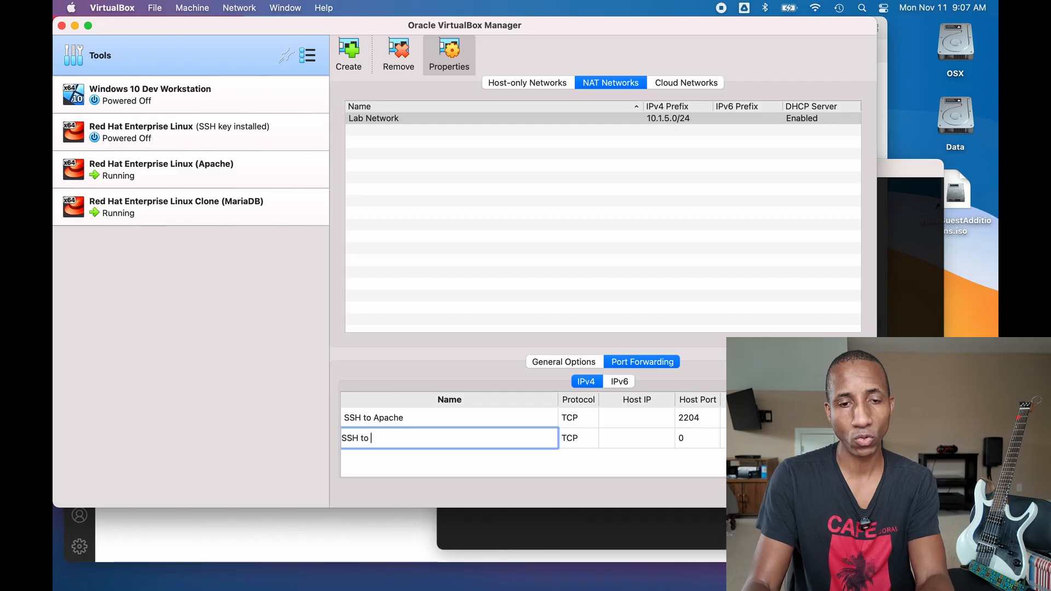
{"action": "type", "text": "Mar"}
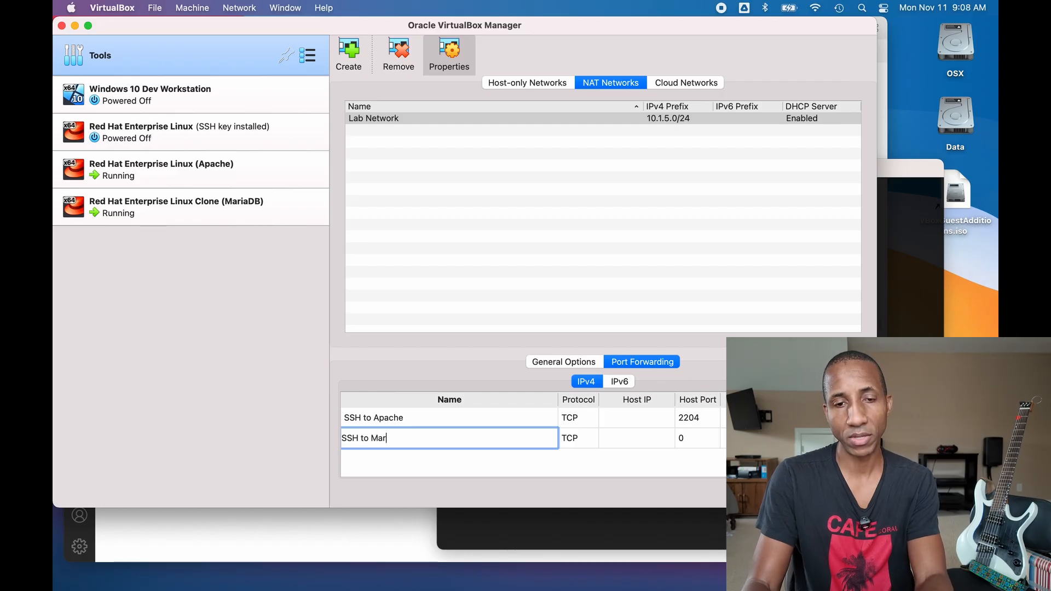
{"action": "key", "text": "Tab"}
{"action": "key", "text": "Tab"}
{"action": "key", "text": "Tab"}
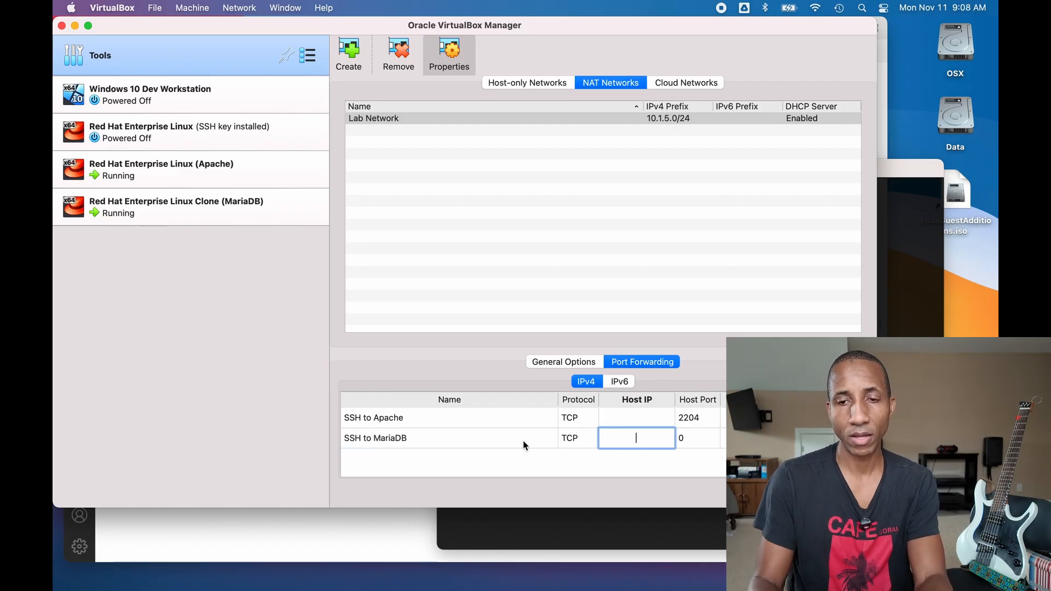
{"action": "type", "text": "22"}
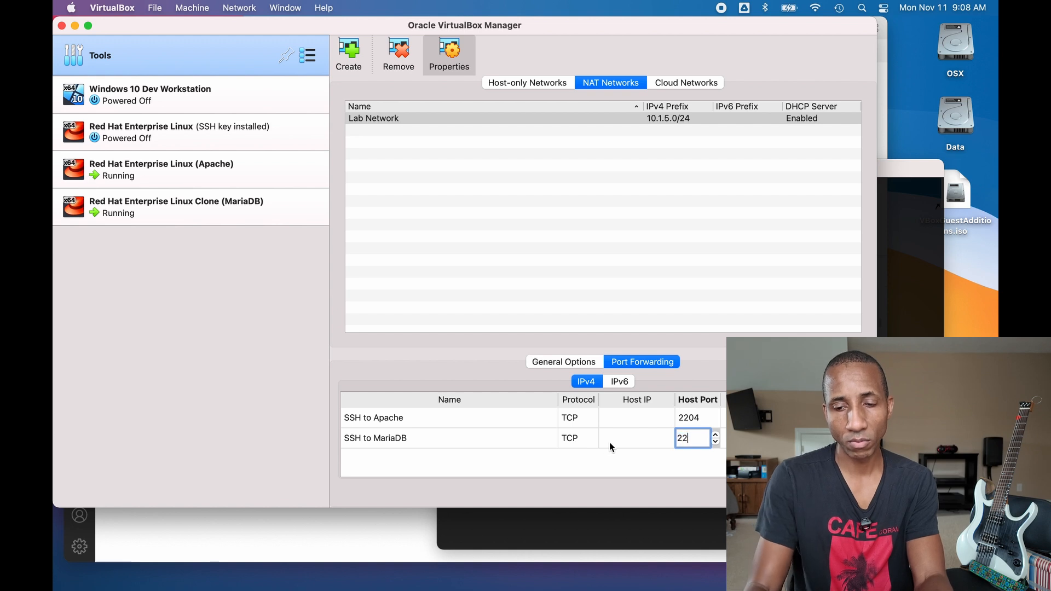
{"action": "type", "text": "05"}
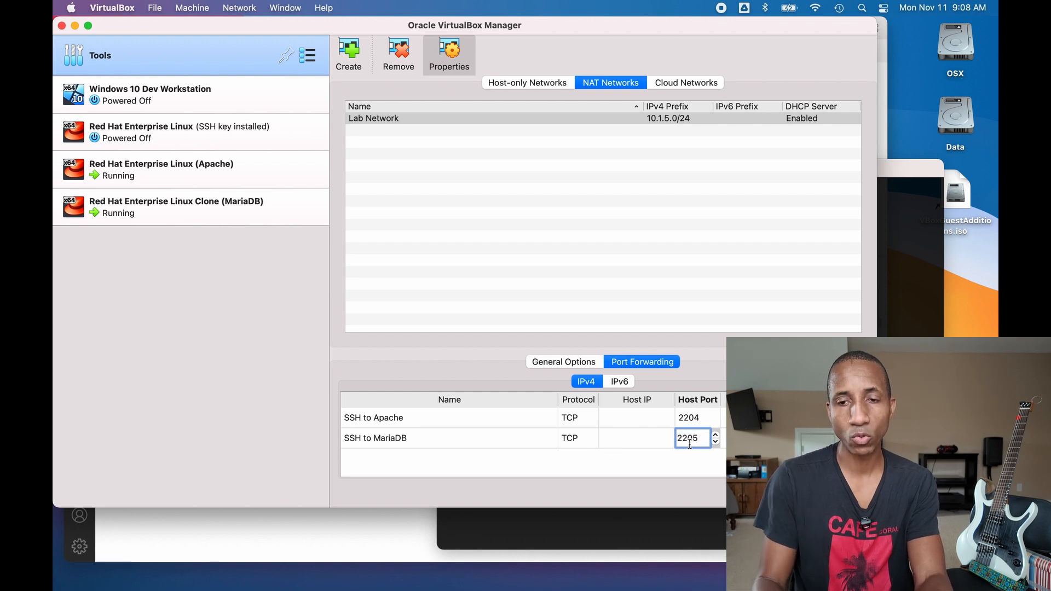
{"action": "key", "text": "Return"}
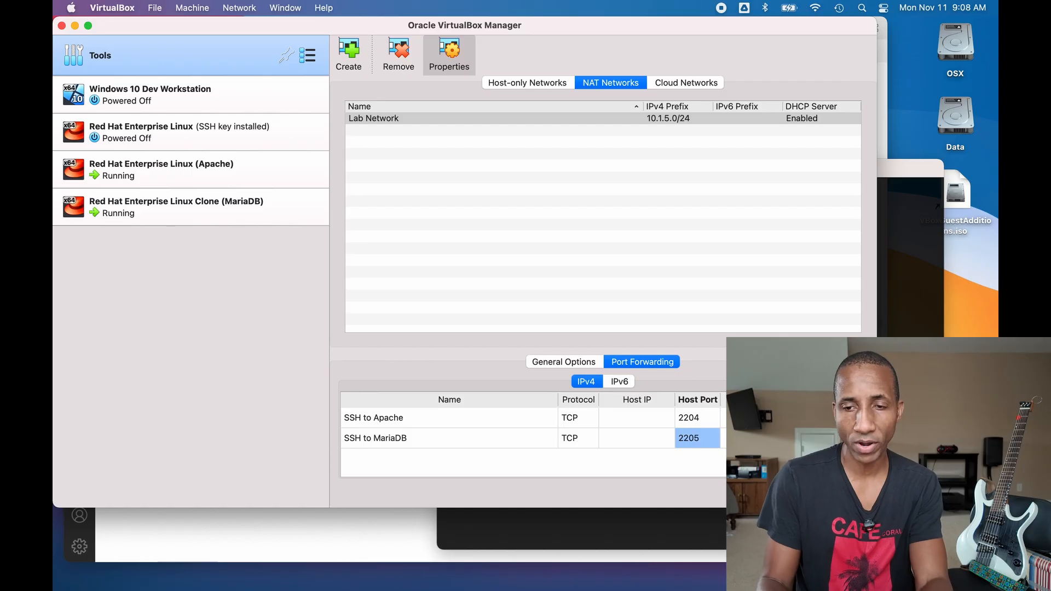
{"action": "left_click", "coordinate": [758, 438]}
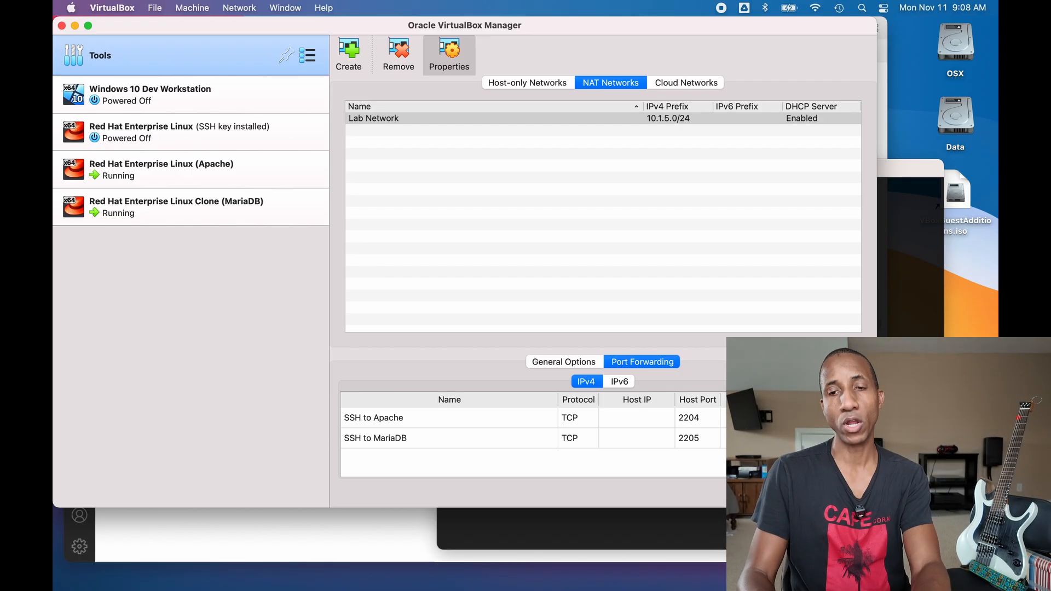
{"action": "left_click", "coordinate": [569, 436]}
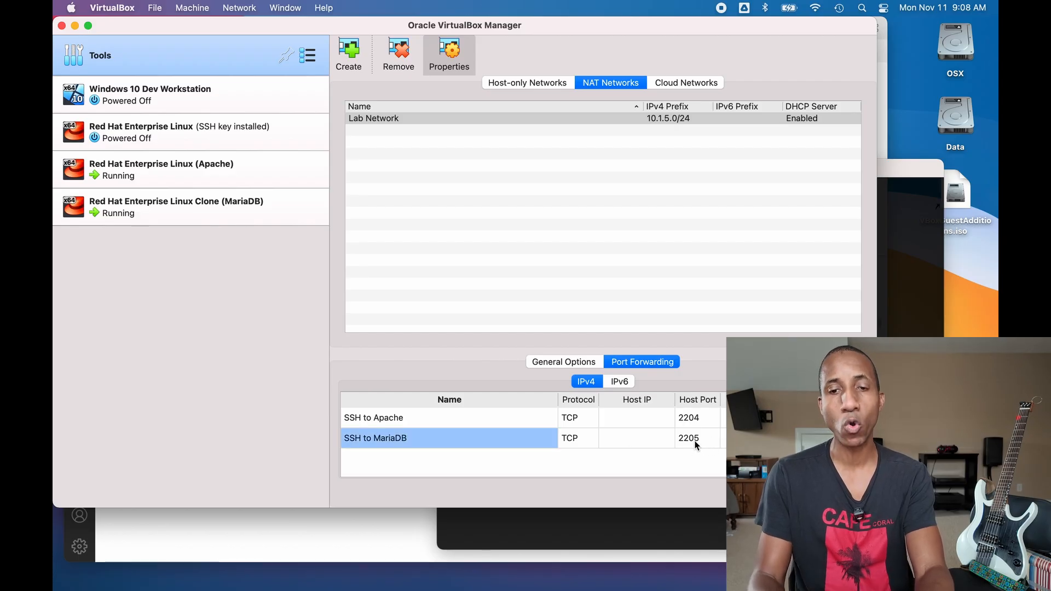
{"action": "mouse_move", "coordinate": [601, 590]}
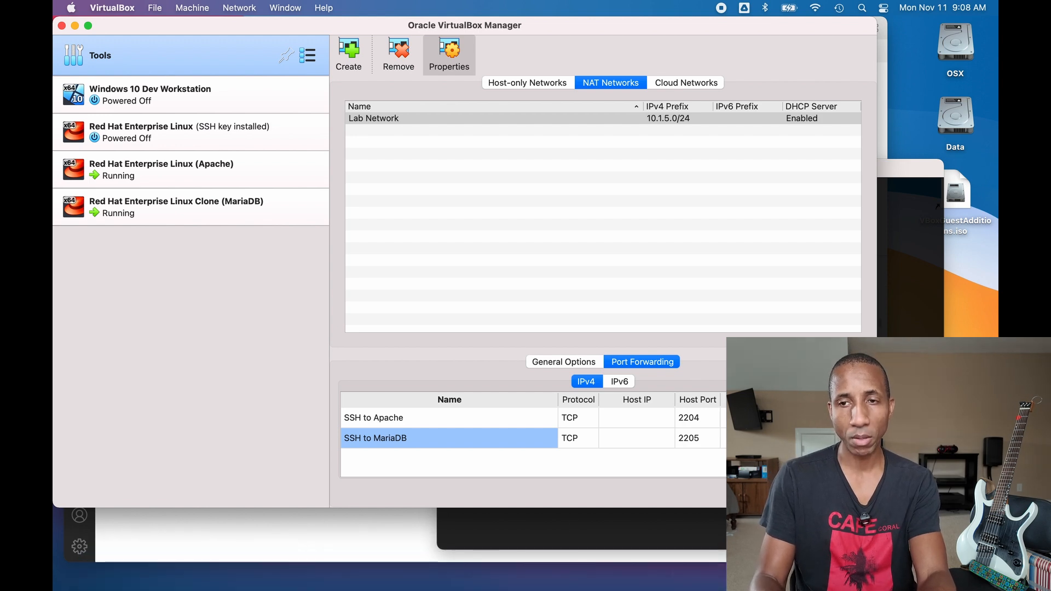
- Open a new Terminal window and apply the yellow Man Page profile to it
{"action": "left_click", "coordinate": [882, 262]}
{"action": "right_click", "coordinate": [710, 221]}
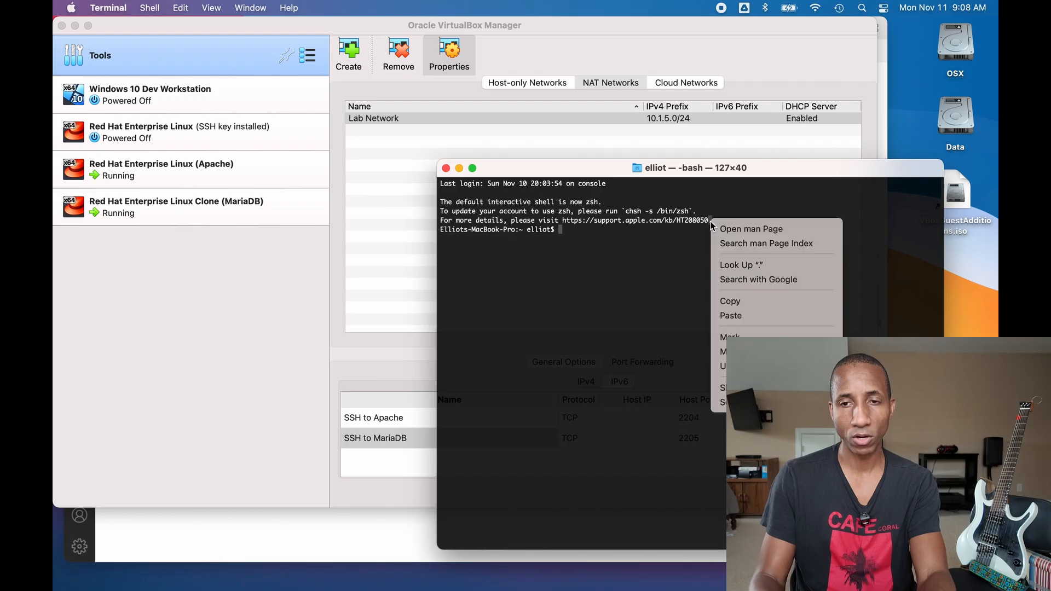
{"action": "key", "text": "Escape"}
{"action": "key", "text": "super+n"}
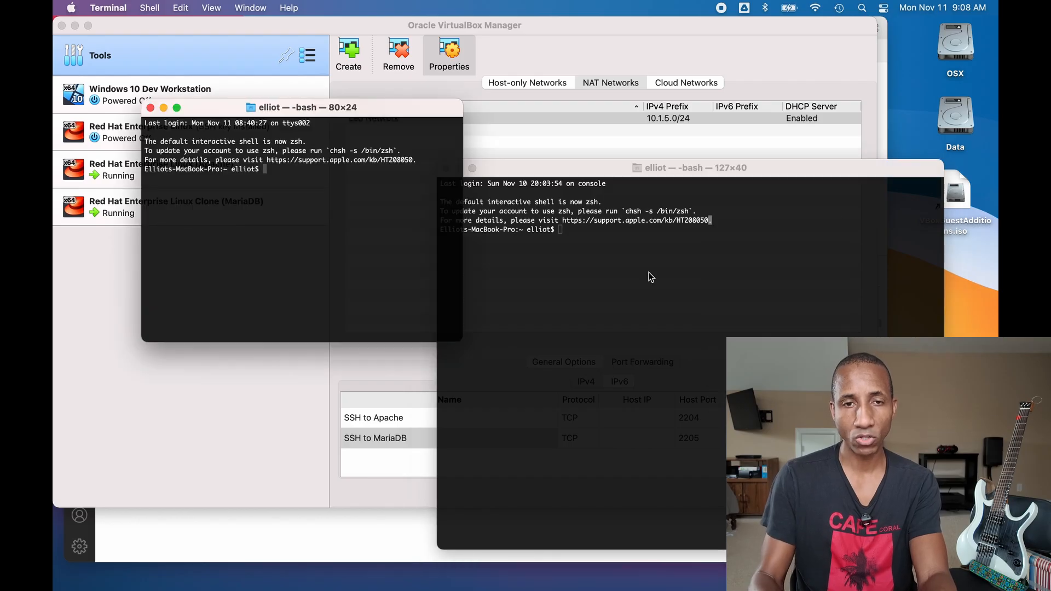
{"action": "right_click", "coordinate": [281, 188]}
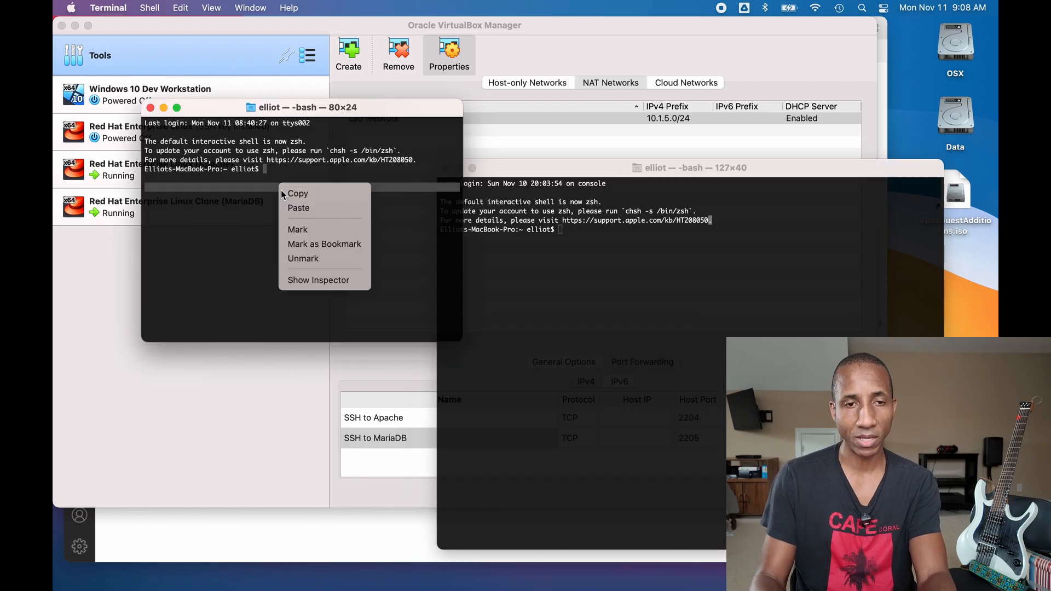
{"action": "left_click", "coordinate": [324, 282]}
{"action": "left_click", "coordinate": [829, 225]}
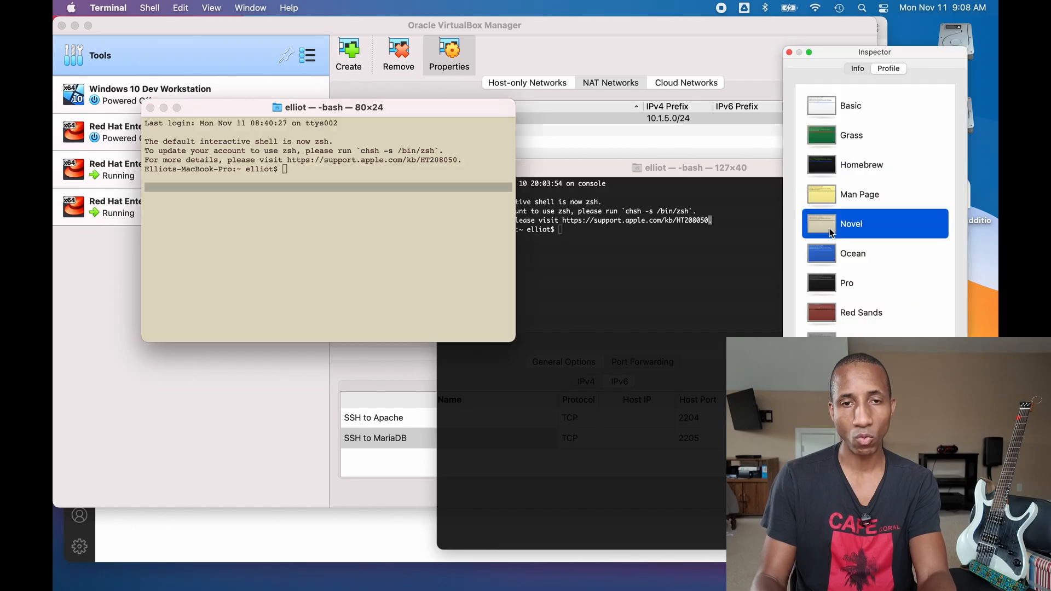
{"action": "left_click", "coordinate": [812, 196]}
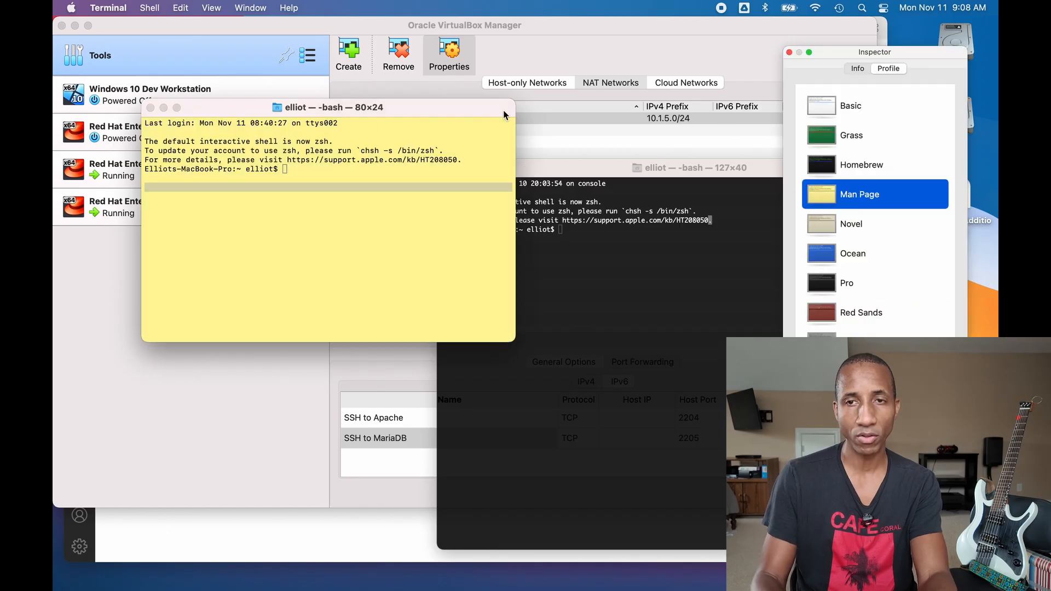
{"action": "left_click", "coordinate": [789, 52]}
- Arrange both terminals, enlarge the dark terminal's font, and tile it to the left half
{"action": "left_click_drag", "start_coordinate": [423, 100], "coordinate": [881, 128]}
{"action": "left_click_drag", "start_coordinate": [557, 174], "coordinate": [195, 134]}
{"action": "left_click_drag", "start_coordinate": [966, 137], "coordinate": [974, 137]}
{"action": "left_click", "coordinate": [341, 173]}
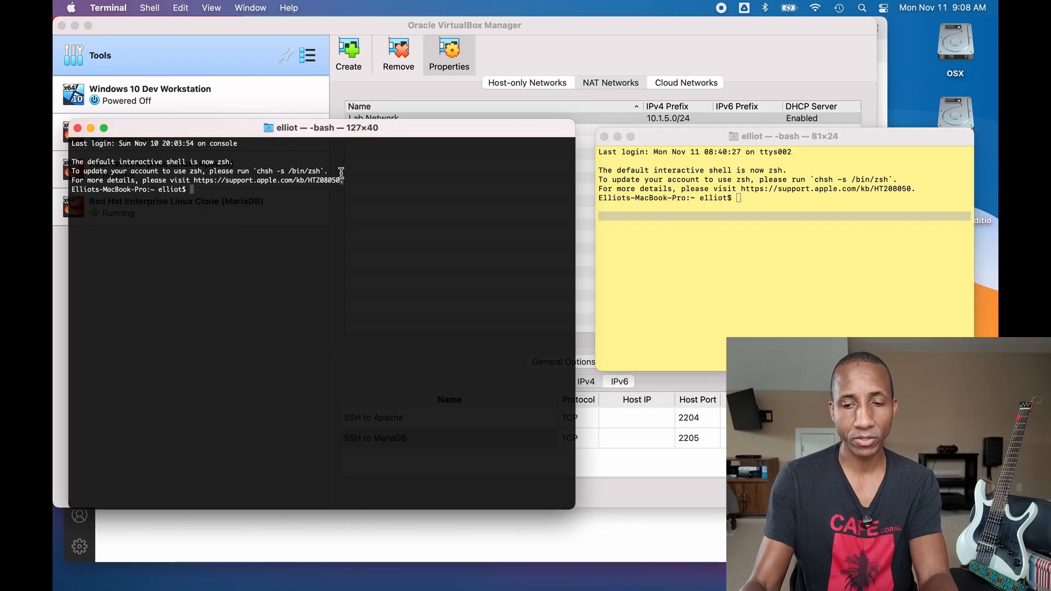
{"action": "key", "text": "super+plus"}
{"action": "key", "text": "super+plus"}
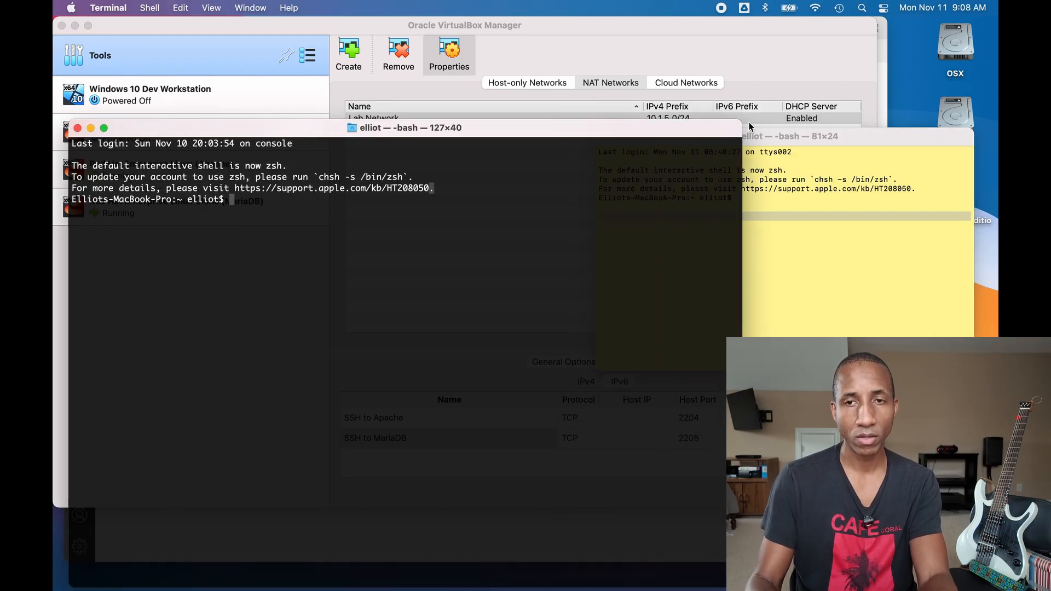
{"action": "left_click_drag", "start_coordinate": [739, 121], "coordinate": [690, 205]}
{"action": "left_click_drag", "start_coordinate": [598, 202], "coordinate": [603, 90]}
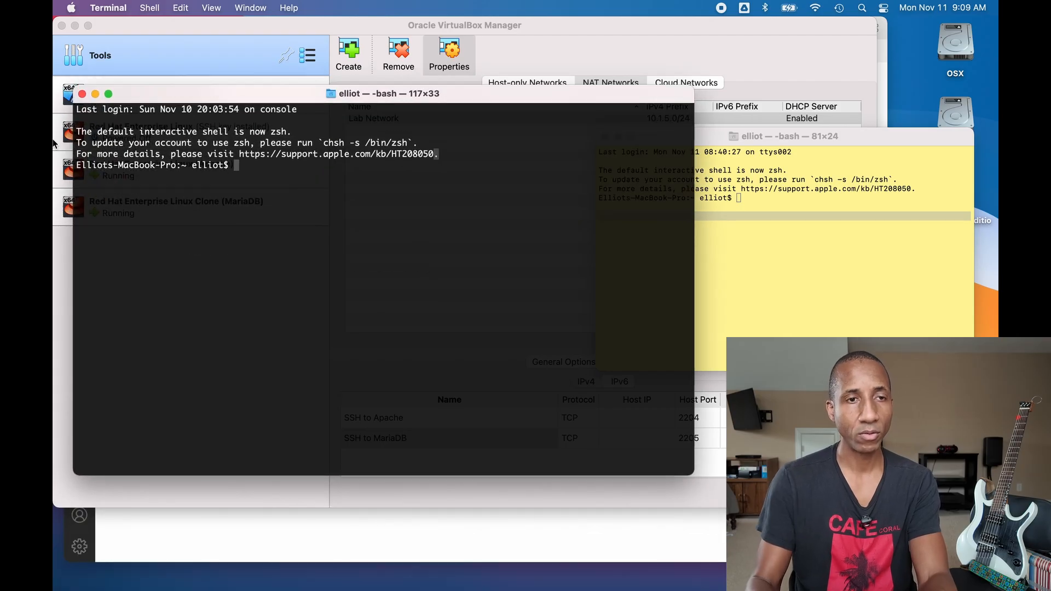
{"action": "mouse_move", "coordinate": [111, 92]}
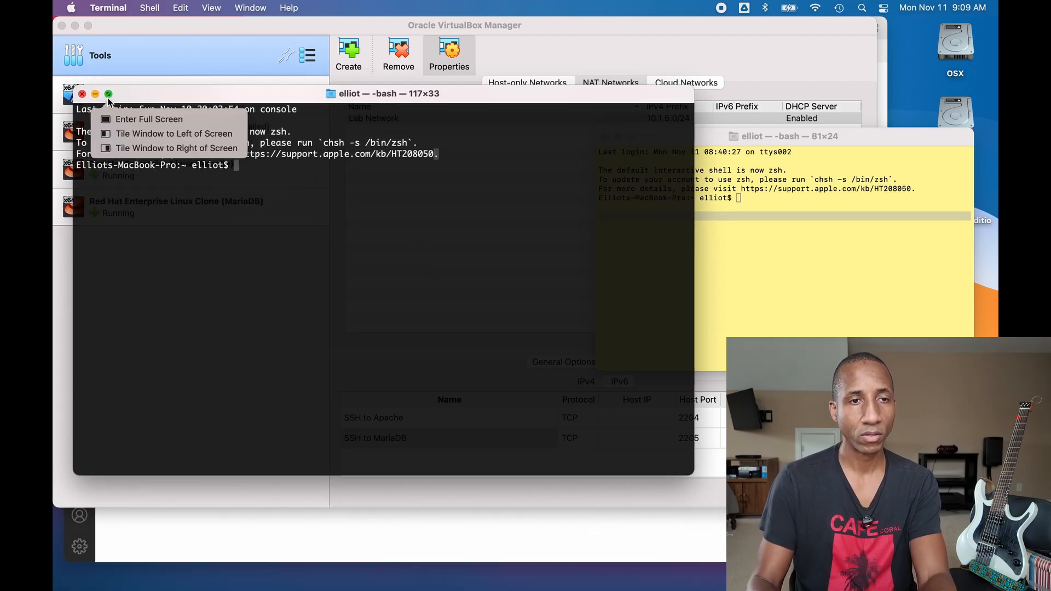
{"action": "left_click", "coordinate": [119, 137]}
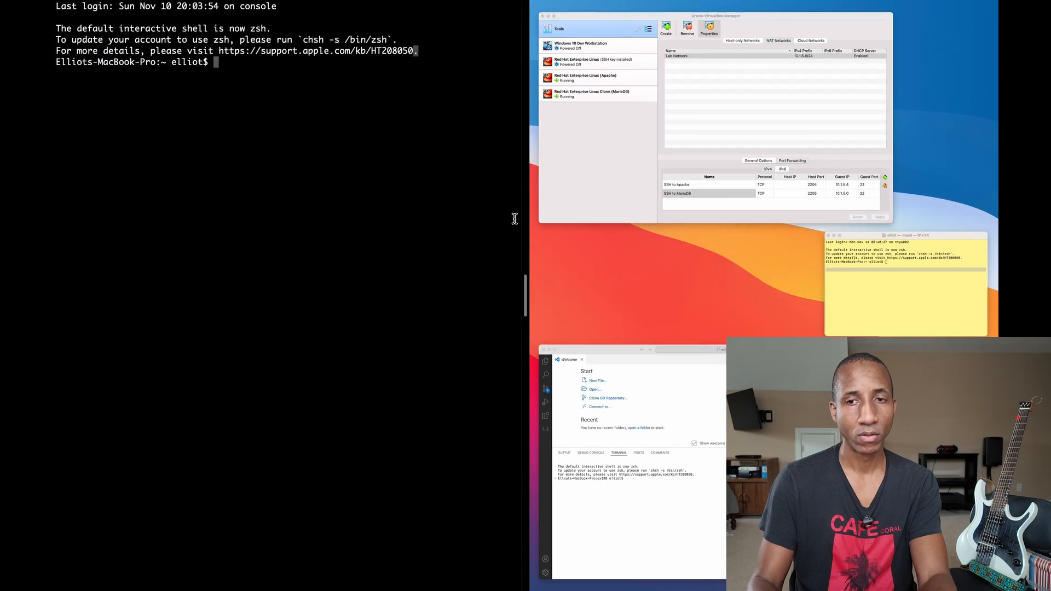
- Fill the right half with the yellow terminal, keeping its font at normal size
{"action": "left_click", "coordinate": [925, 310]}
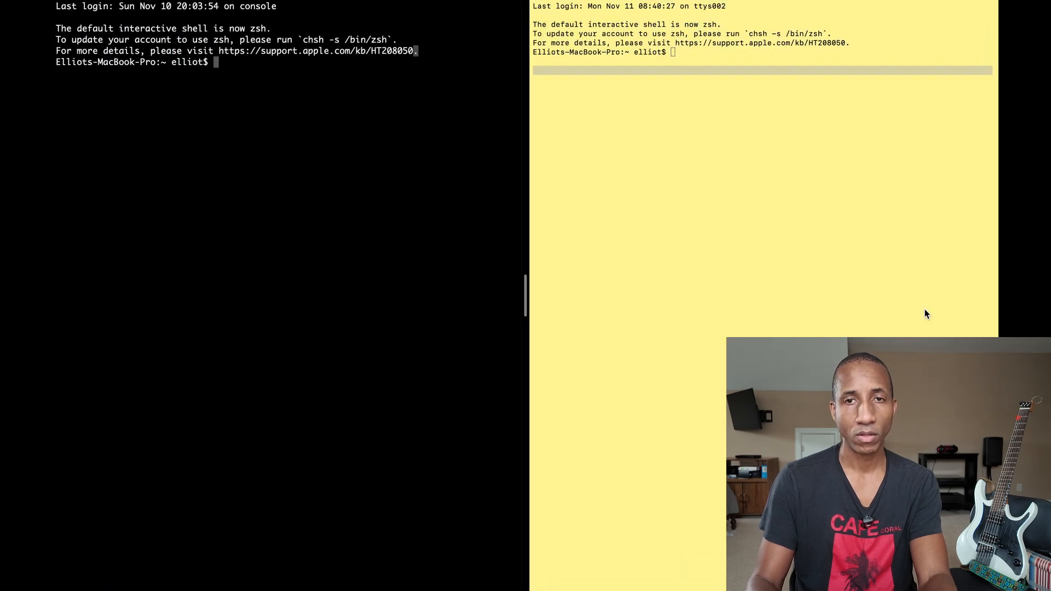
{"action": "left_click", "coordinate": [797, 249]}
{"action": "key", "text": "super+equal"}
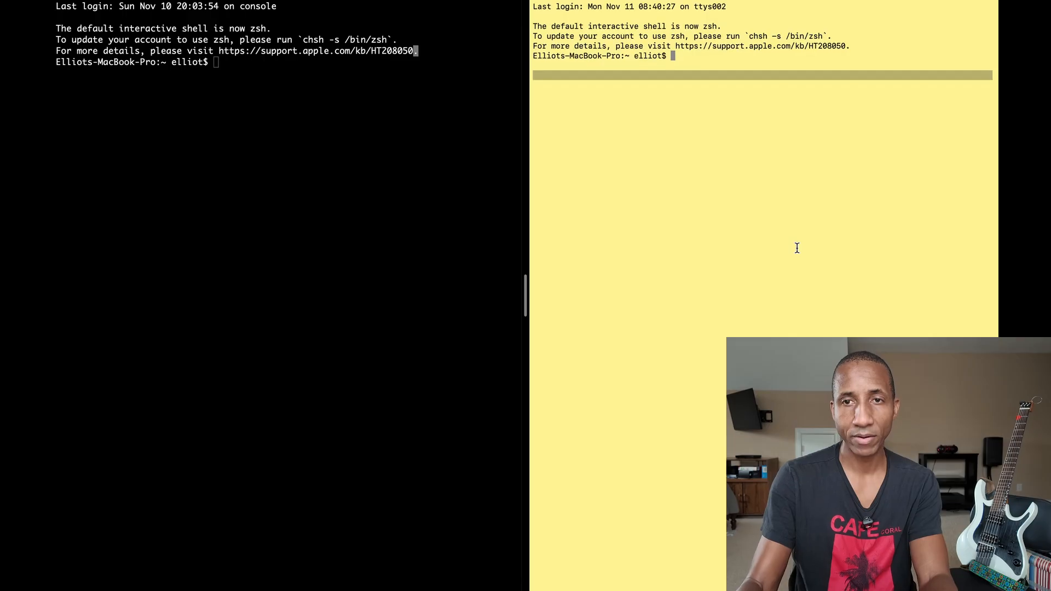
{"action": "key", "text": "super+equal"}
{"action": "key", "text": "super+minus"}
{"action": "key", "text": "super+minus"}
- In the left terminal, run ssh student@localhost -p 2204 and accept the host key
{"action": "left_click", "coordinate": [243, 292]}
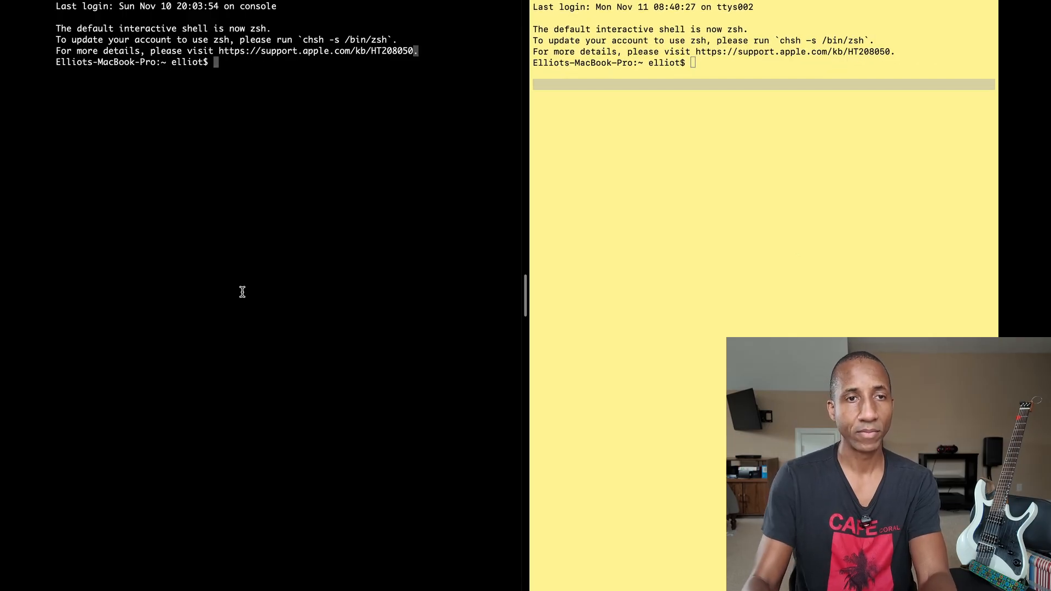
{"action": "type", "text": "clear"}
{"action": "key", "text": "Return"}
{"action": "type", "text": "ss"}
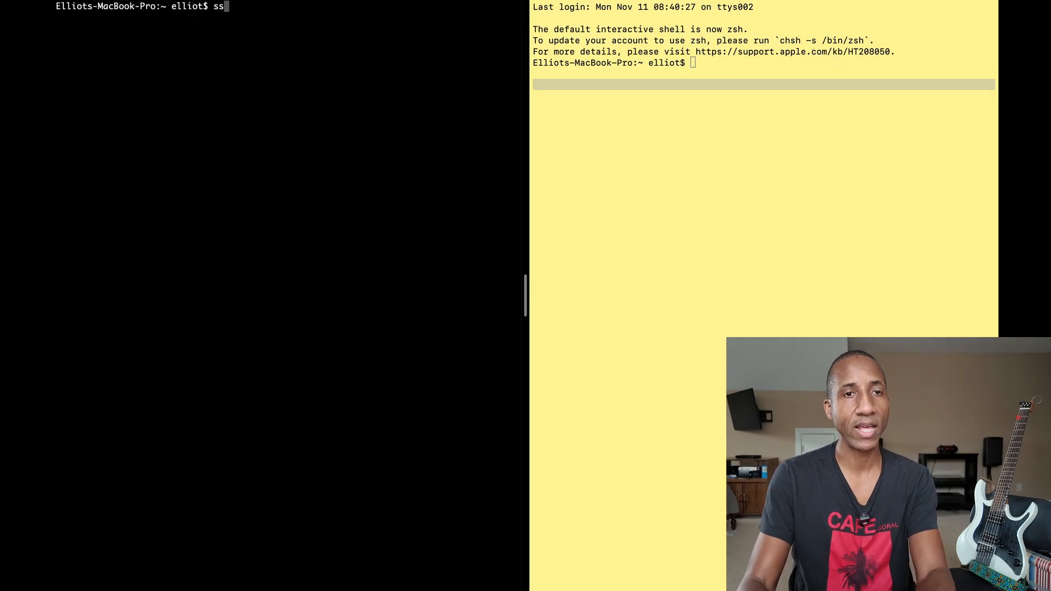
{"action": "type", "text": "h localhost"}
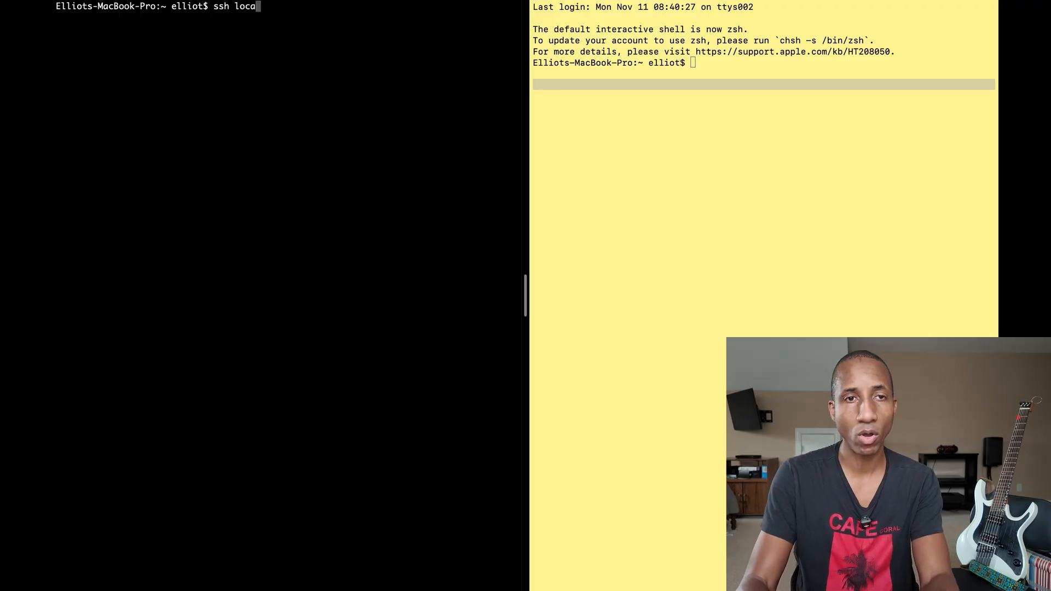
{"action": "key", "text": "BackSpace"}
{"action": "key", "text": "BackSpace"}
{"action": "key", "text": "BackSpace"}
{"action": "key", "text": "BackSpace"}
{"action": "key", "text": "BackSpace"}
{"action": "key", "text": "BackSpace"}
{"action": "key", "text": "BackSpace"}
{"action": "key", "text": "BackSpace"}
{"action": "key", "text": "BackSpace"}
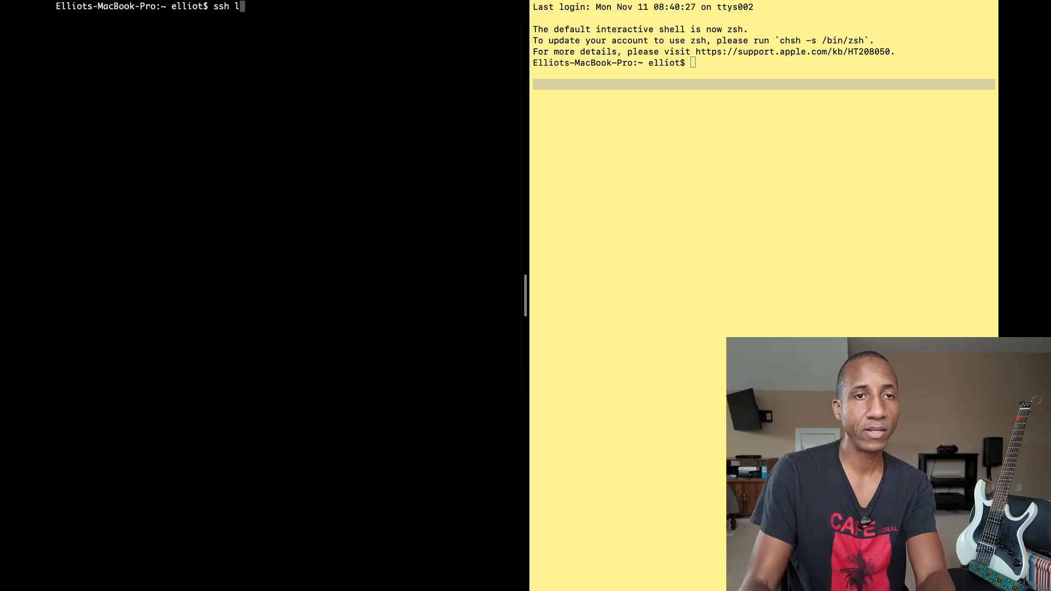
{"action": "type", "text": "student"}
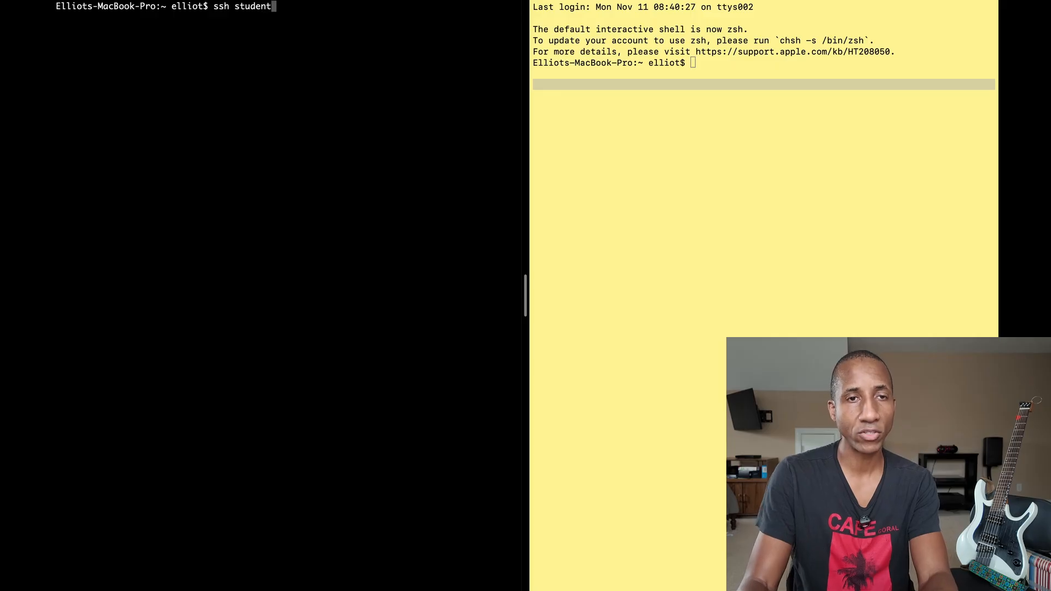
{"action": "type", "text": "@local"}
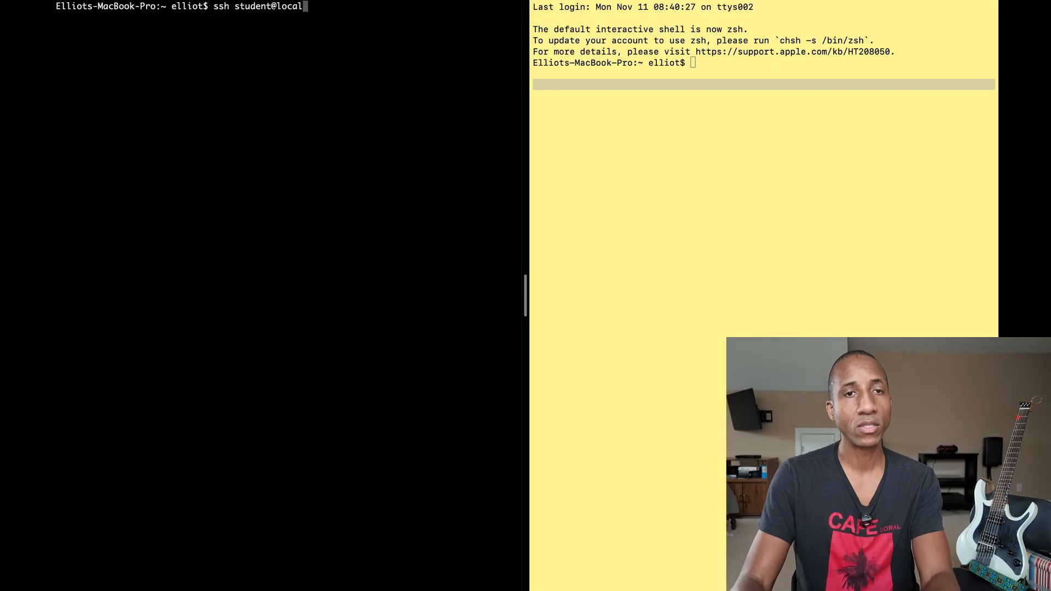
{"action": "type", "text": "host -p "}
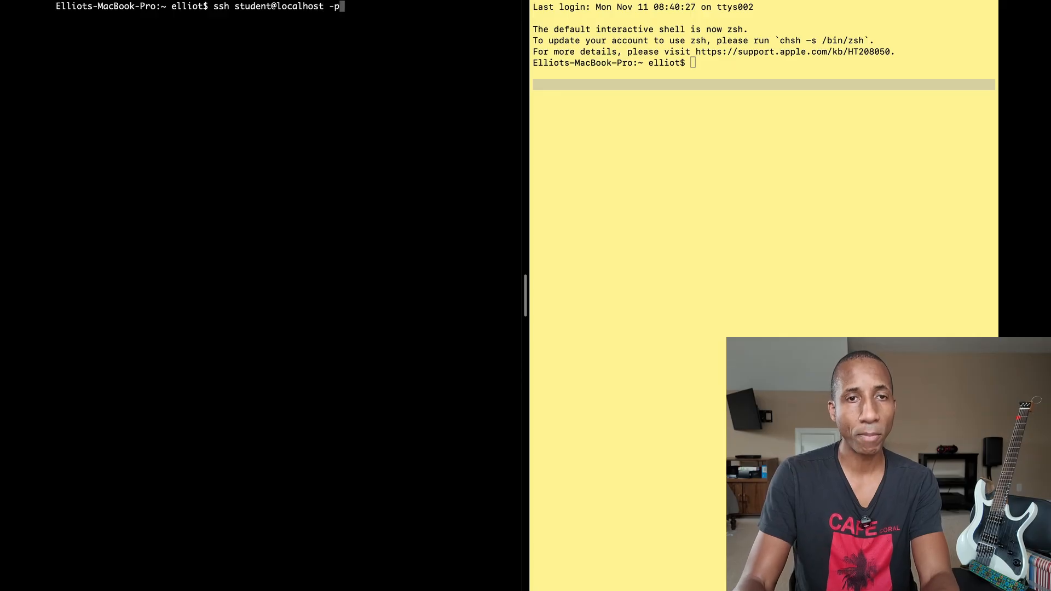
{"action": "type", "text": "220"}
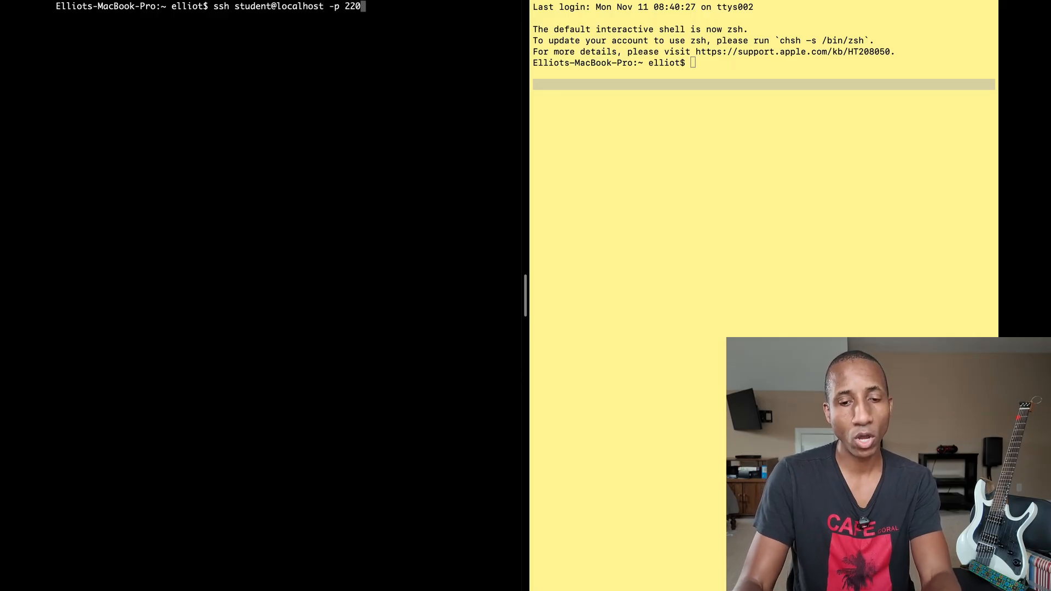
{"action": "type", "text": "4"}
{"action": "key", "text": "Return"}
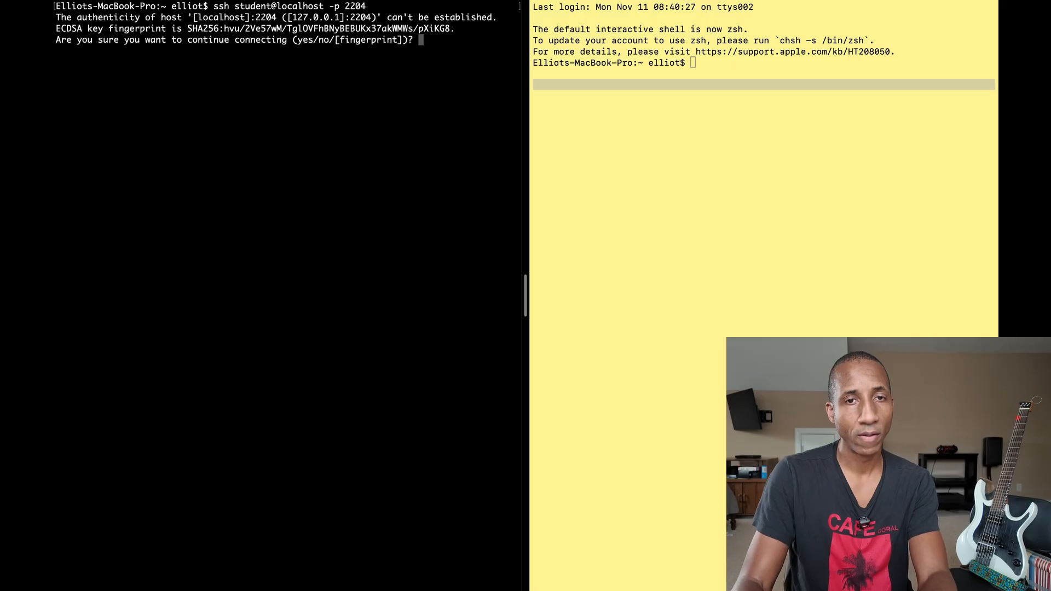
{"action": "type", "text": "yes"}
{"action": "key", "text": "Return"}
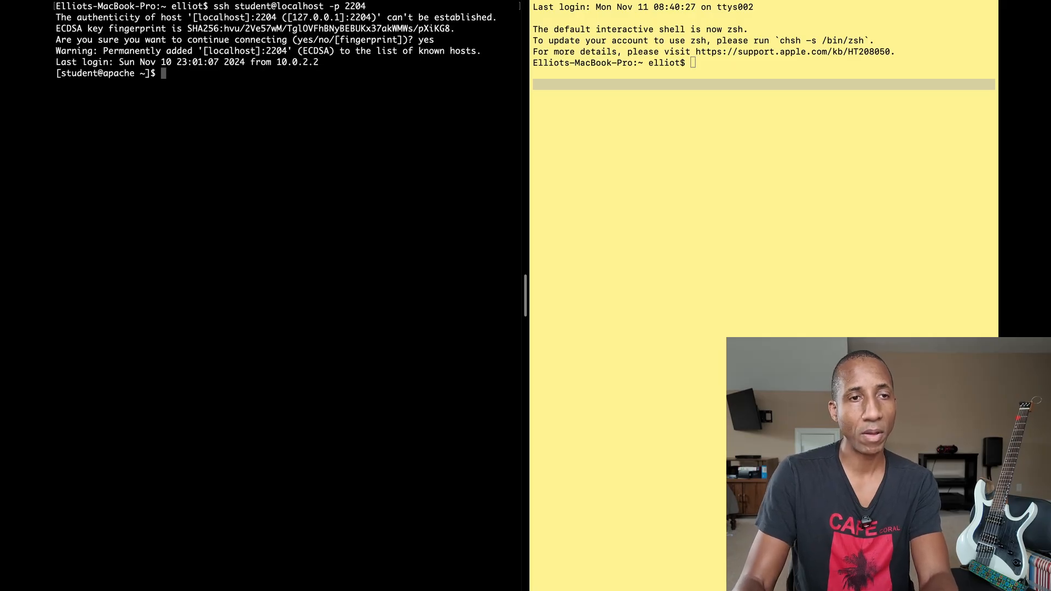
- Run hostname on the VM to confirm it prints apache
{"action": "left_click_drag", "start_coordinate": [105, 75], "coordinate": [131, 75]}
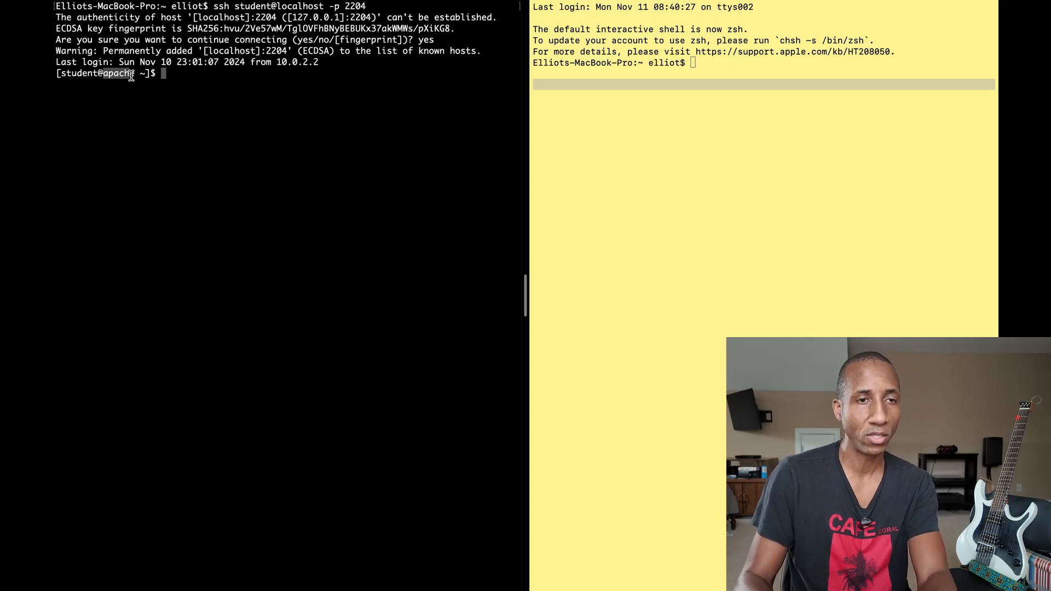
{"action": "left_click", "coordinate": [300, 138]}
{"action": "type", "text": "hostname"}
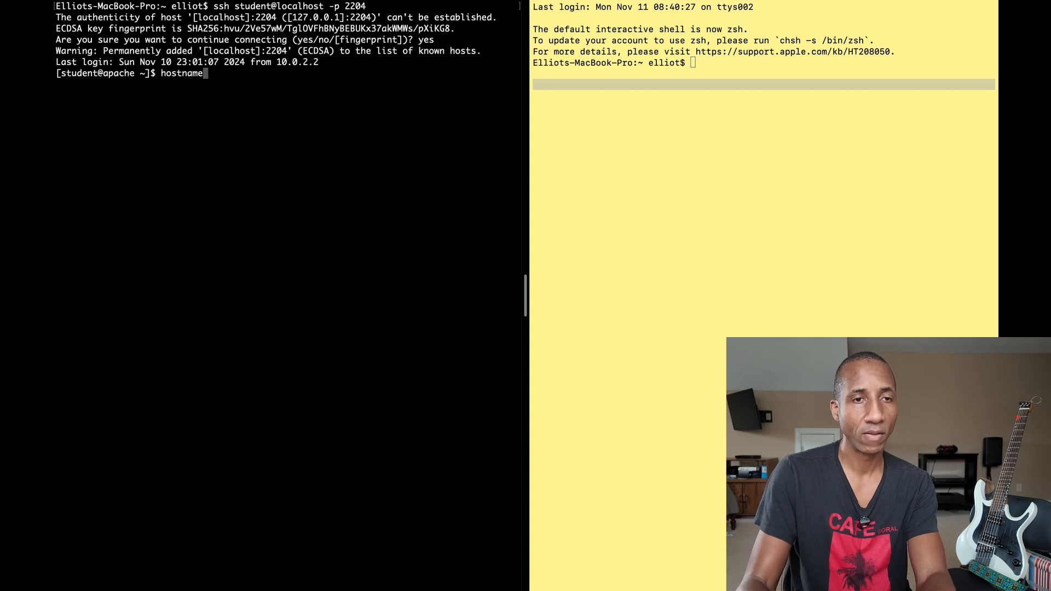
{"action": "key", "text": "Return"}
{"action": "left_click", "coordinate": [923, 238]}
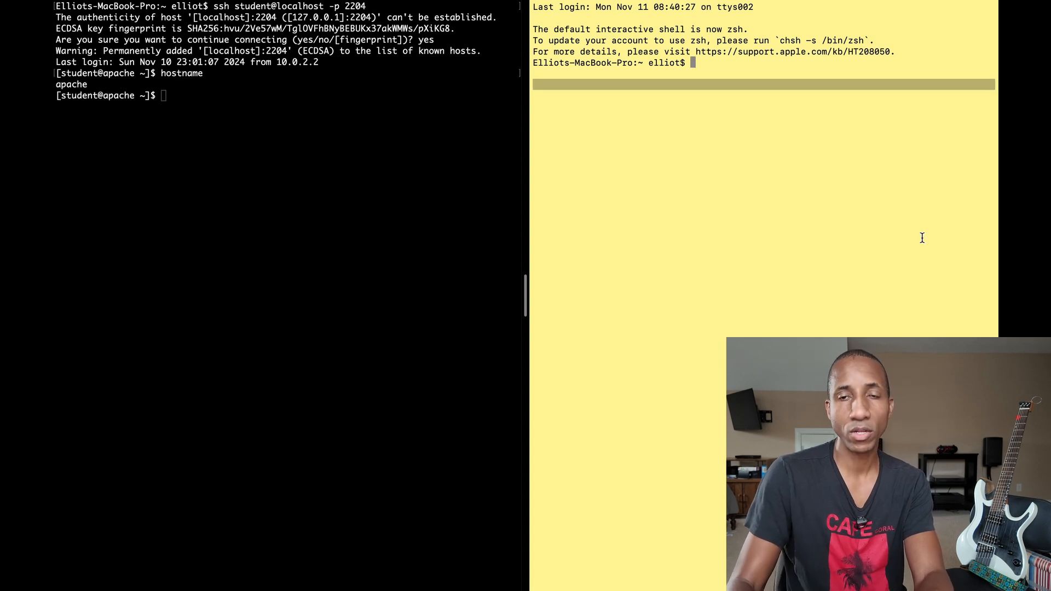
- Try ssh student@localhost -p 2205 and abort it with Ctrl+C when it stalls
{"action": "type", "text": "ssh localhos"}
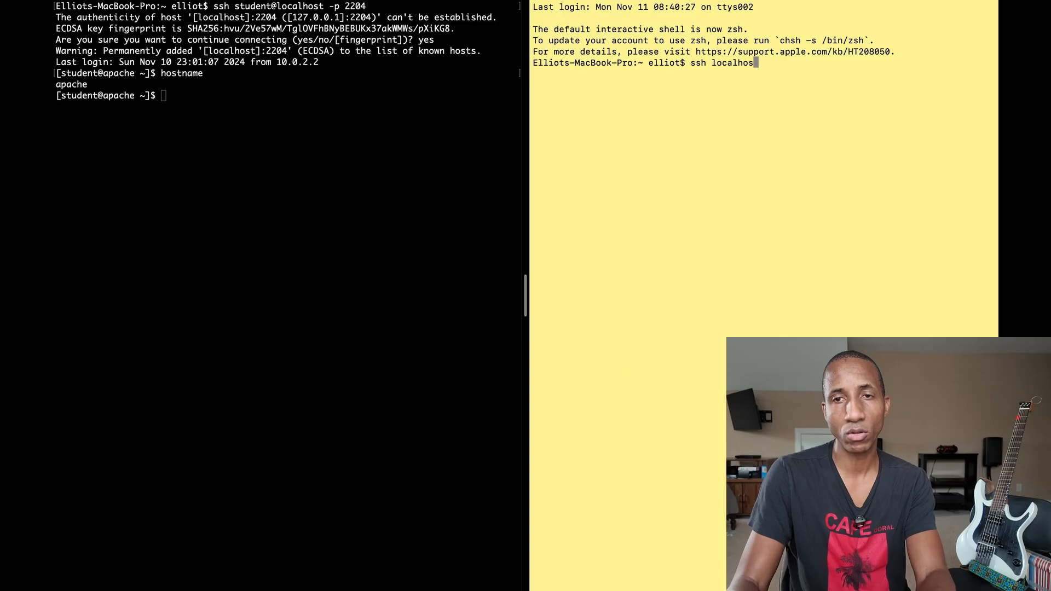
{"action": "key", "text": "BackSpace"}
{"action": "key", "text": "BackSpace"}
{"action": "key", "text": "BackSpace"}
{"action": "key", "text": "BackSpace"}
{"action": "key", "text": "BackSpace"}
{"action": "key", "text": "BackSpace"}
{"action": "key", "text": "BackSpace"}
{"action": "key", "text": "BackSpace"}
{"action": "key", "text": "BackSpace"}
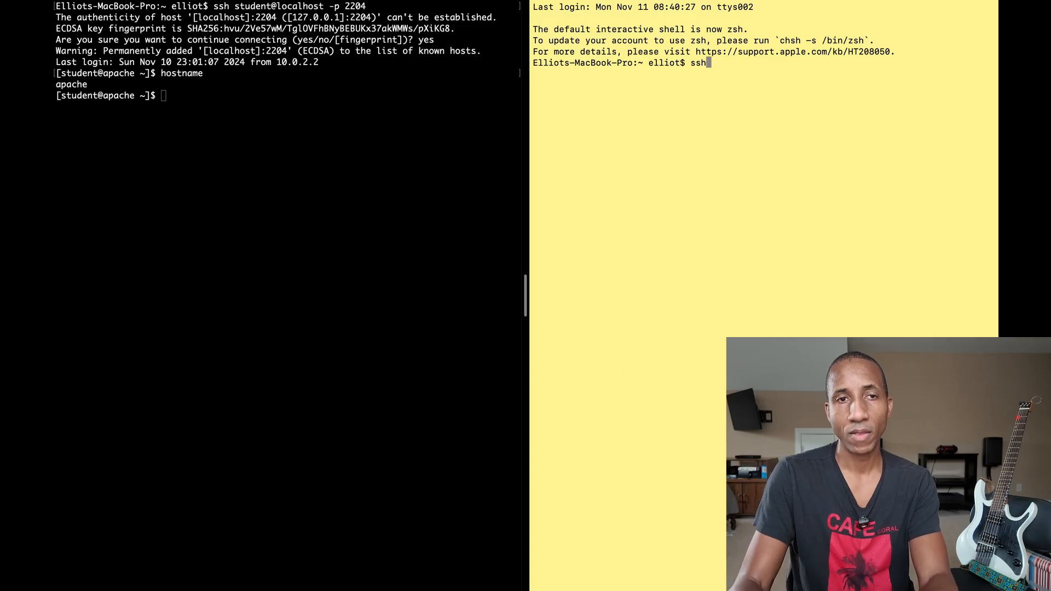
{"action": "type", "text": "stude"}
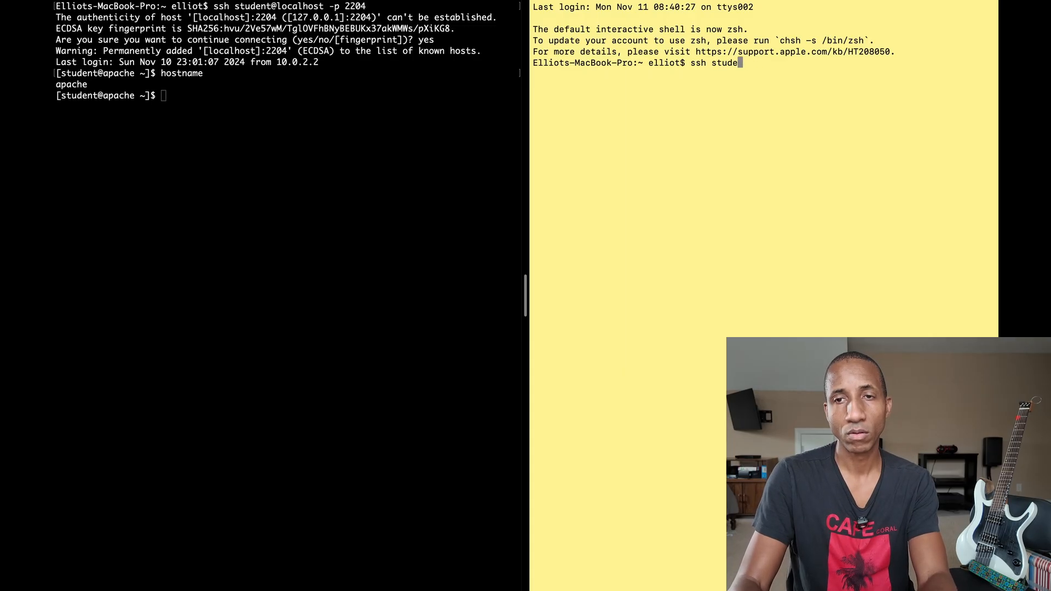
{"action": "type", "text": "nt@l"}
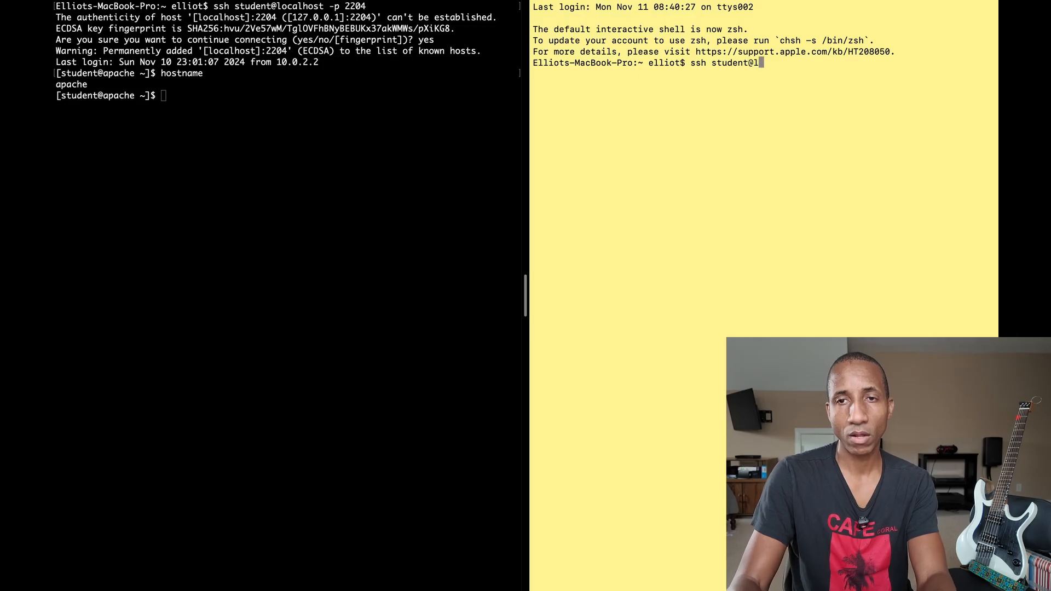
{"action": "type", "text": "ocalhost -p 2205"}
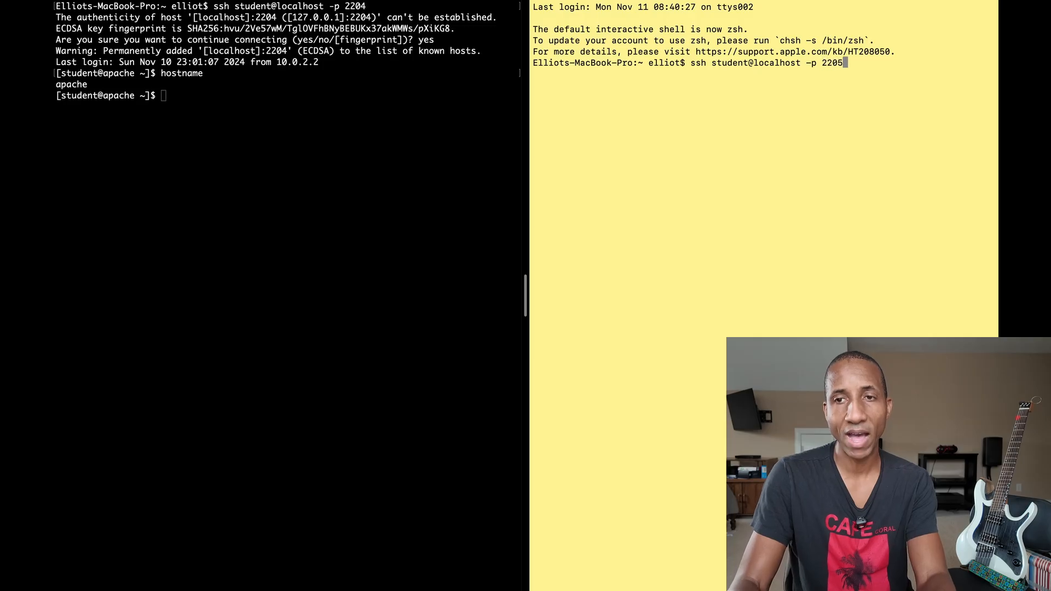
{"action": "key", "text": "Return"}
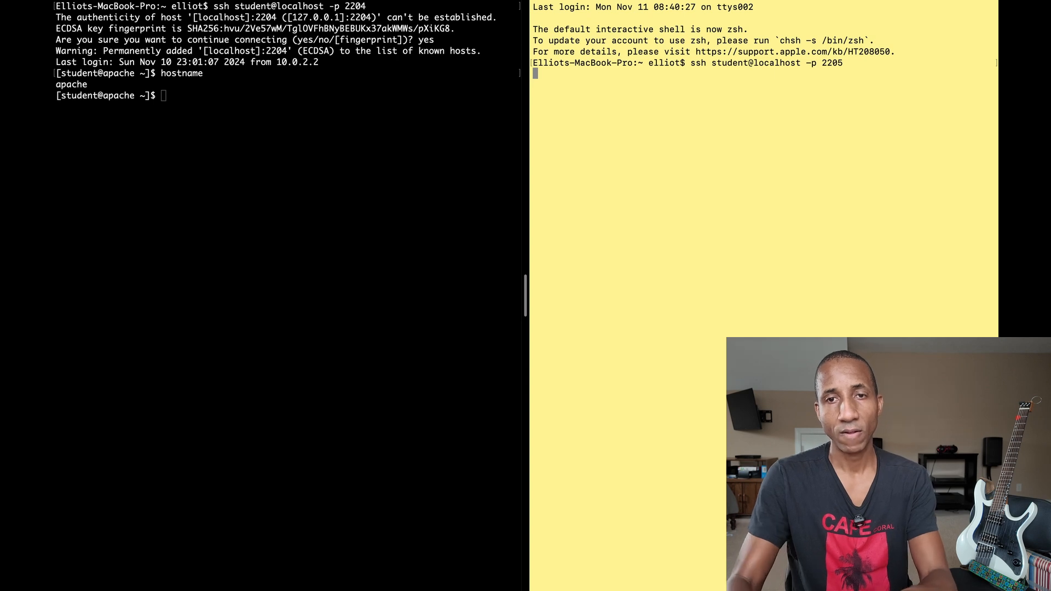
{"action": "key", "text": "ctrl+c"}
- Test port 2205 with telnet localhost 2205, then quit the telnet session
{"action": "type", "text": "telnet localhost 2205"}
{"action": "key", "text": "Return"}
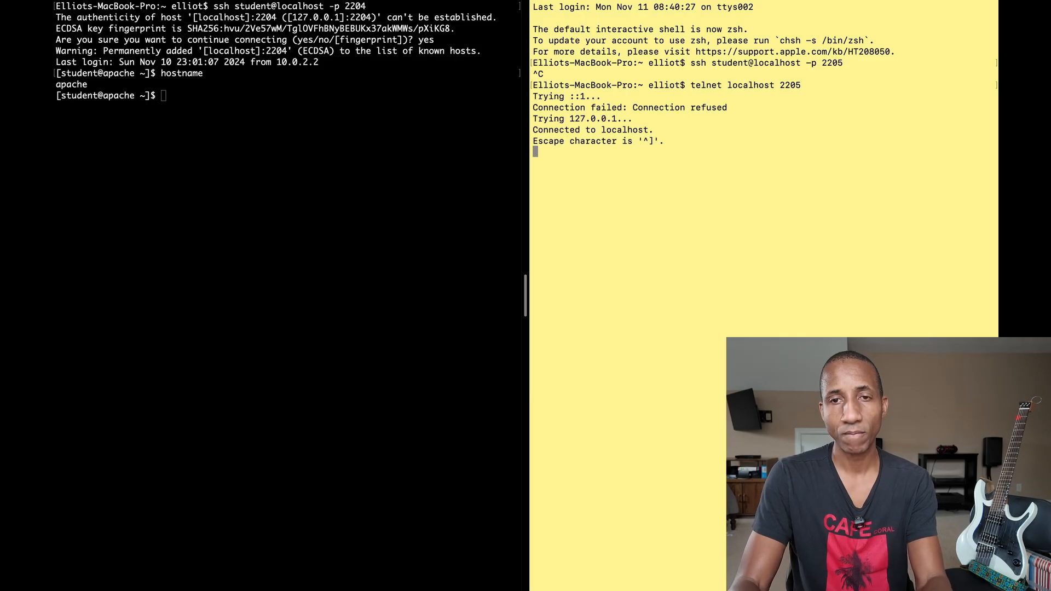
{"action": "key", "text": "ctrl+c"}
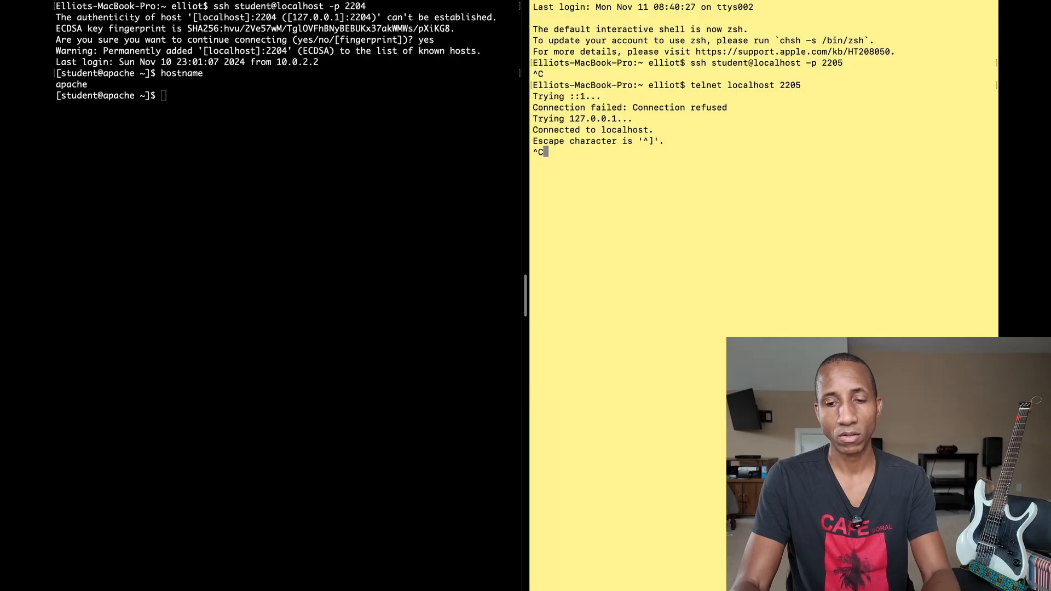
{"action": "key", "text": "ctrl+bracketright"}
{"action": "key", "text": "ctrl+bracketright"}
{"action": "key", "text": "Return"}
{"action": "key", "text": "Return"}
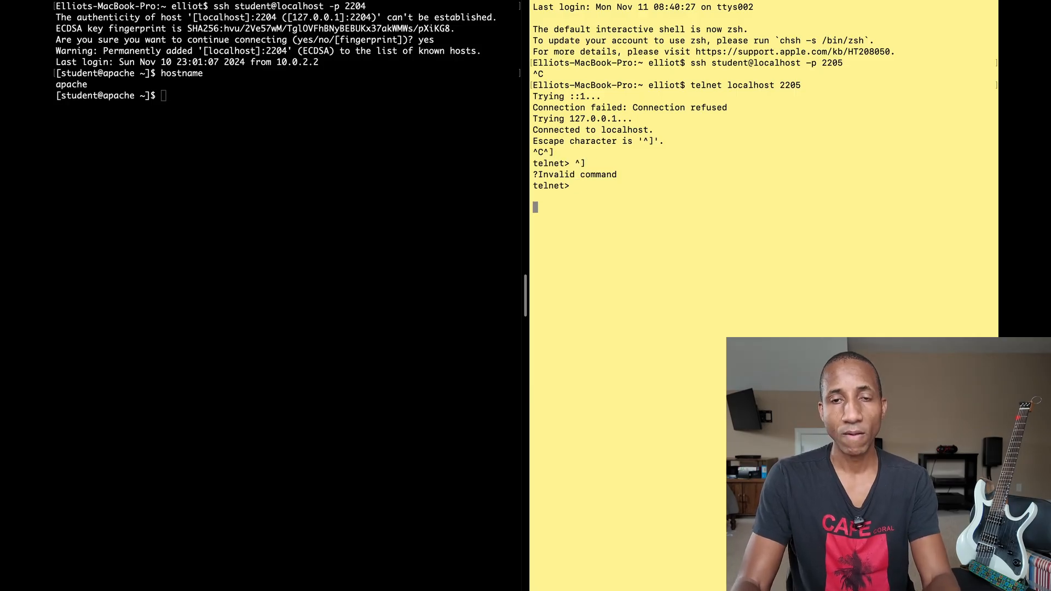
{"action": "key", "text": "BackSpace"}
{"action": "type", "text": "quit"}
{"action": "key", "text": "Return"}
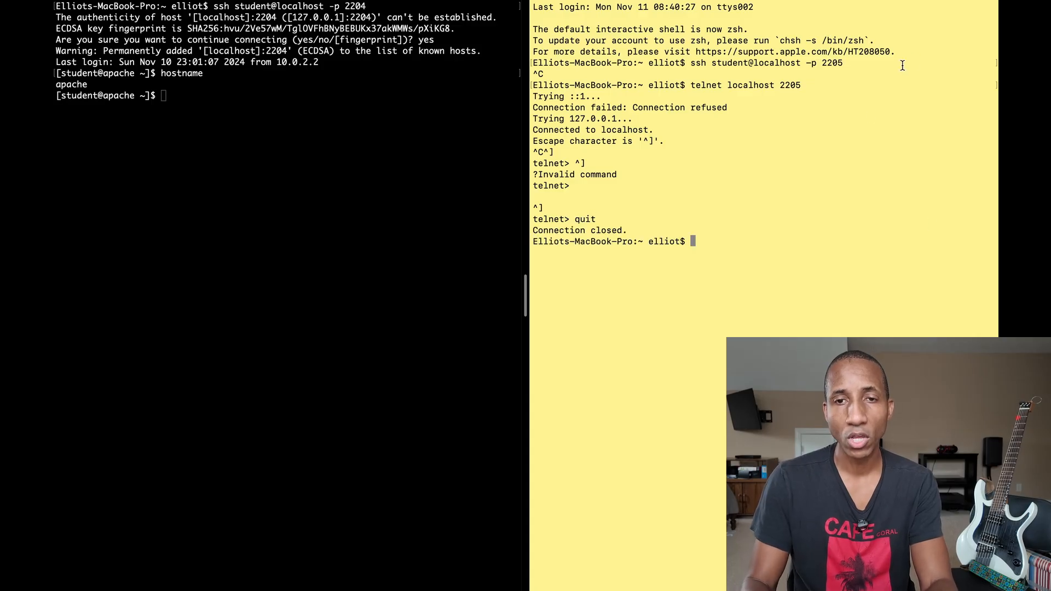
- Rerun ssh student@localhost -p 2205 from history, then return to the VirtualBox Manager desktop
{"action": "left_click_drag", "start_coordinate": [667, 144], "coordinate": [522, 103]}
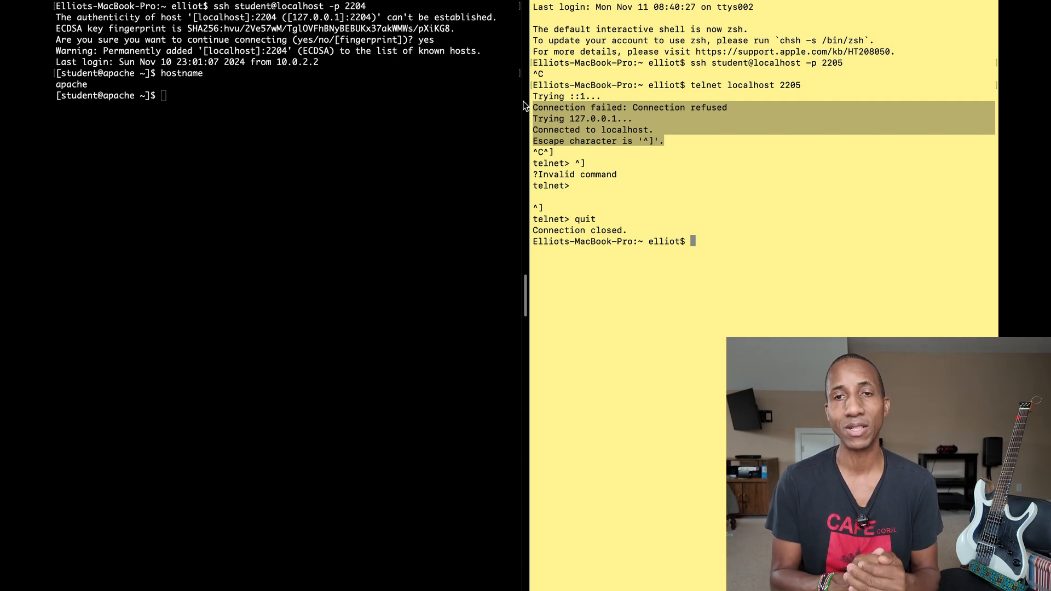
{"action": "left_click", "coordinate": [754, 256]}
{"action": "key", "text": "Up"}
{"action": "key", "text": "Up"}
{"action": "key", "text": "Return"}
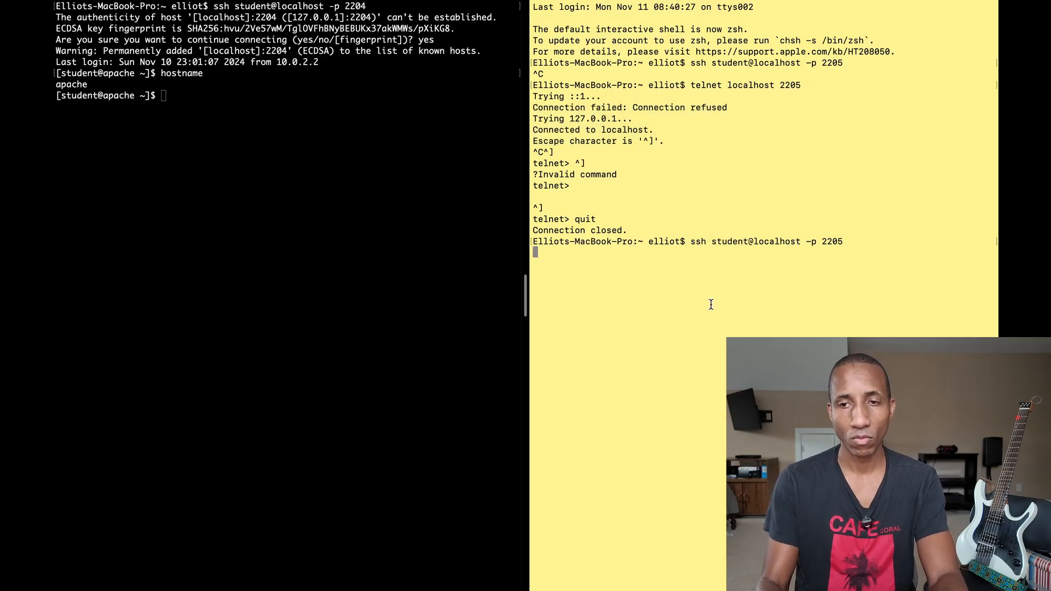
{"action": "key", "text": "ctrl+Left"}
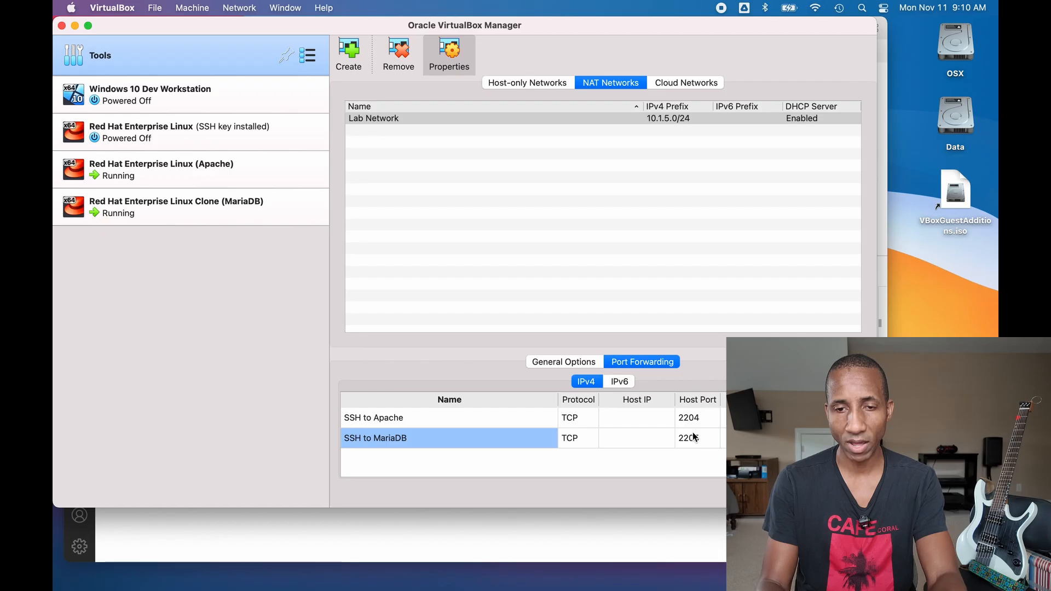
- Select the SSH to MariaDB rule in Lab Network's port-forwarding list
{"action": "left_click", "coordinate": [605, 445]}
{"action": "left_click", "coordinate": [477, 446]}
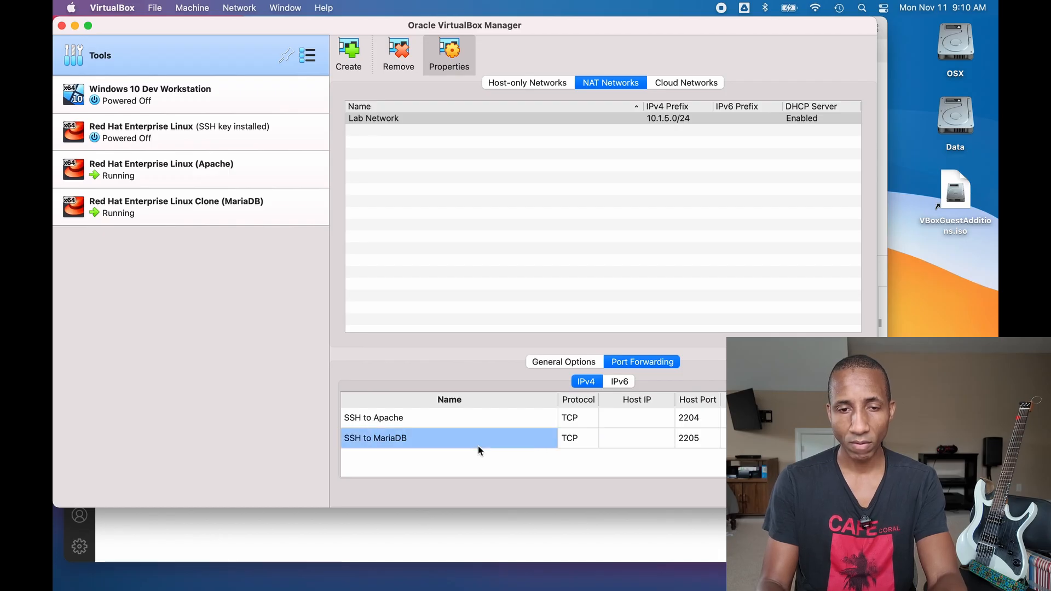
{"action": "key", "text": "ctrl+Right"}
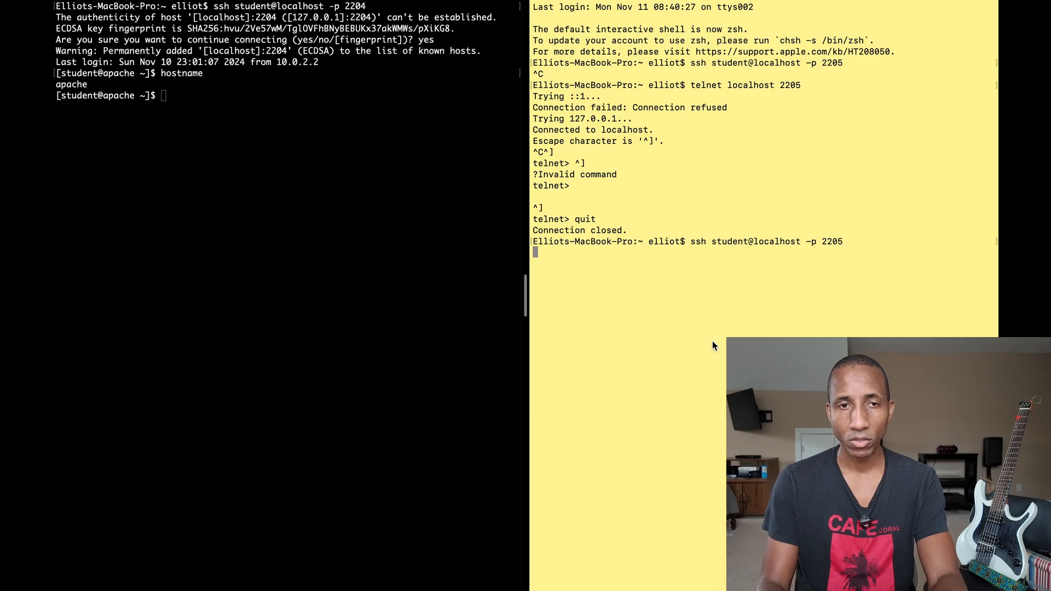
{"action": "key", "text": "ctrl+Left"}
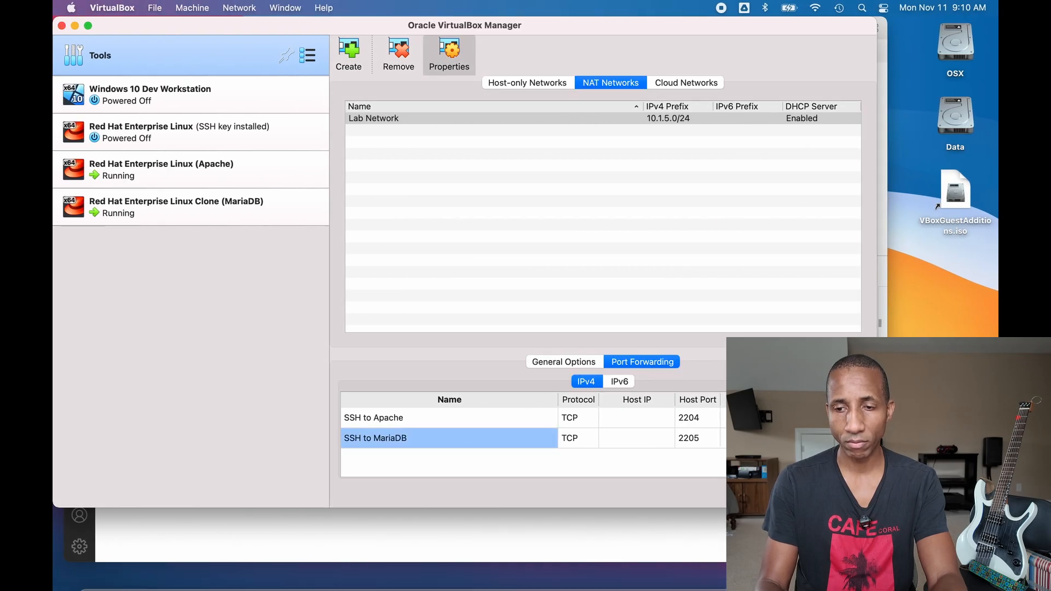
- Restore and enlarge the MariaDB VM window, then run nmcli to check its network status
{"action": "left_click", "coordinate": [865, 570]}
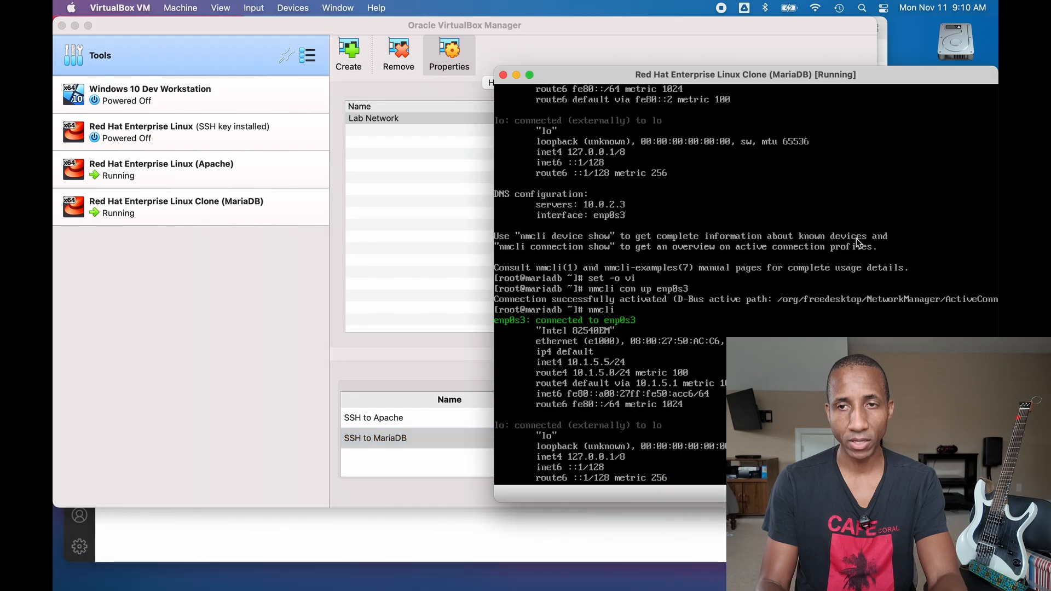
{"action": "left_click_drag", "start_coordinate": [793, 75], "coordinate": [563, 58]}
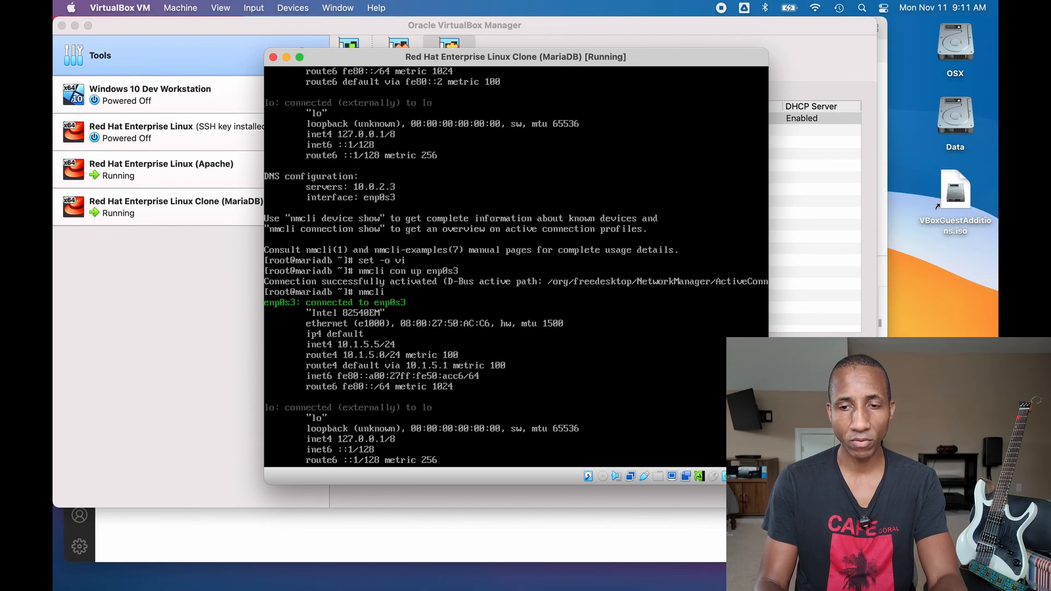
{"action": "left_click_drag", "start_coordinate": [768, 484], "coordinate": [965, 590]}
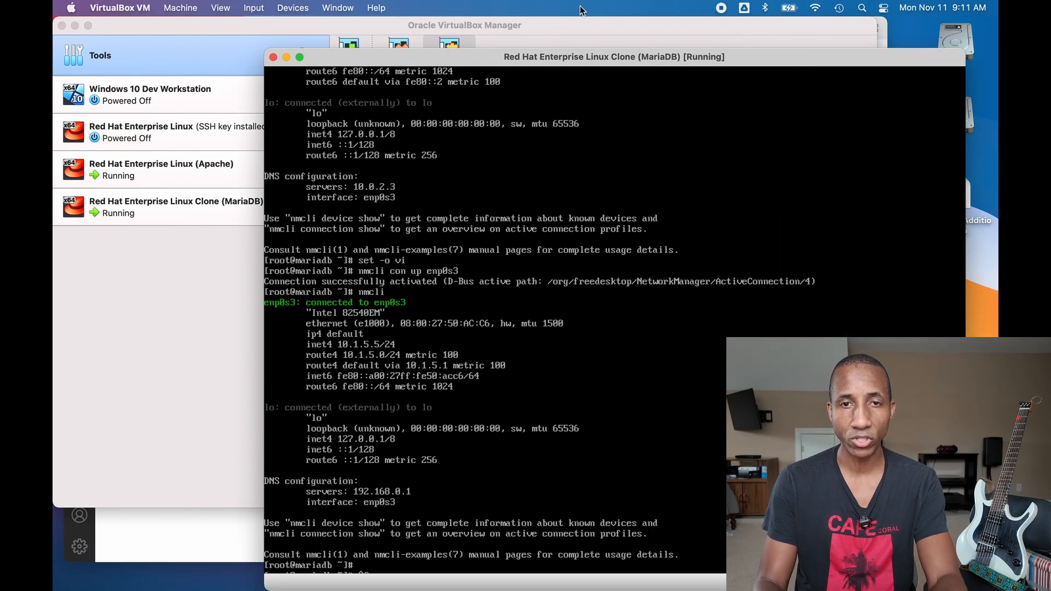
{"action": "left_click_drag", "start_coordinate": [470, 49], "coordinate": [470, 18]}
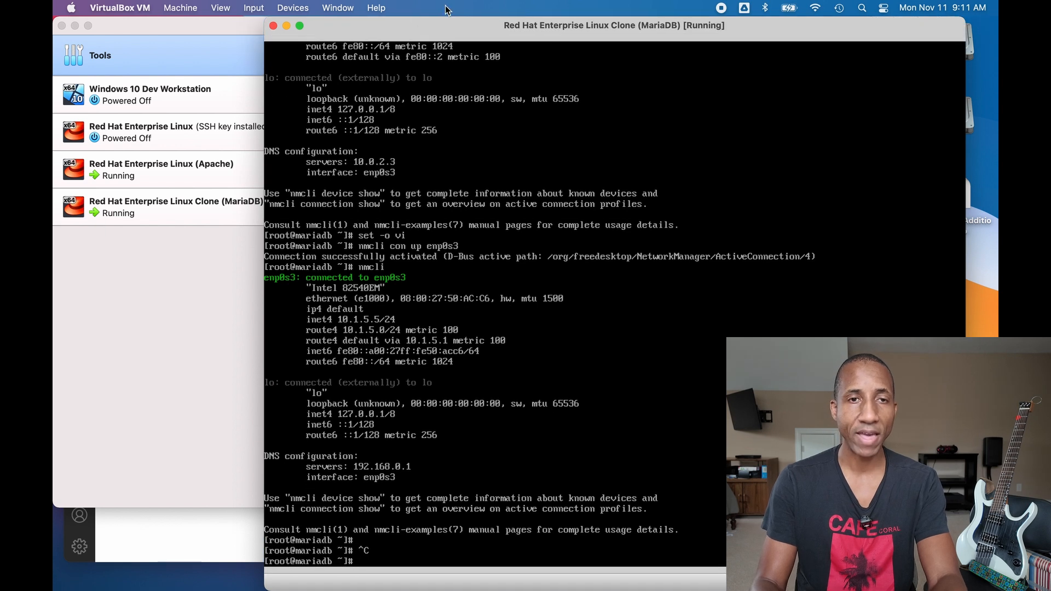
{"action": "left_click_drag", "start_coordinate": [391, 22], "coordinate": [340, 21]}
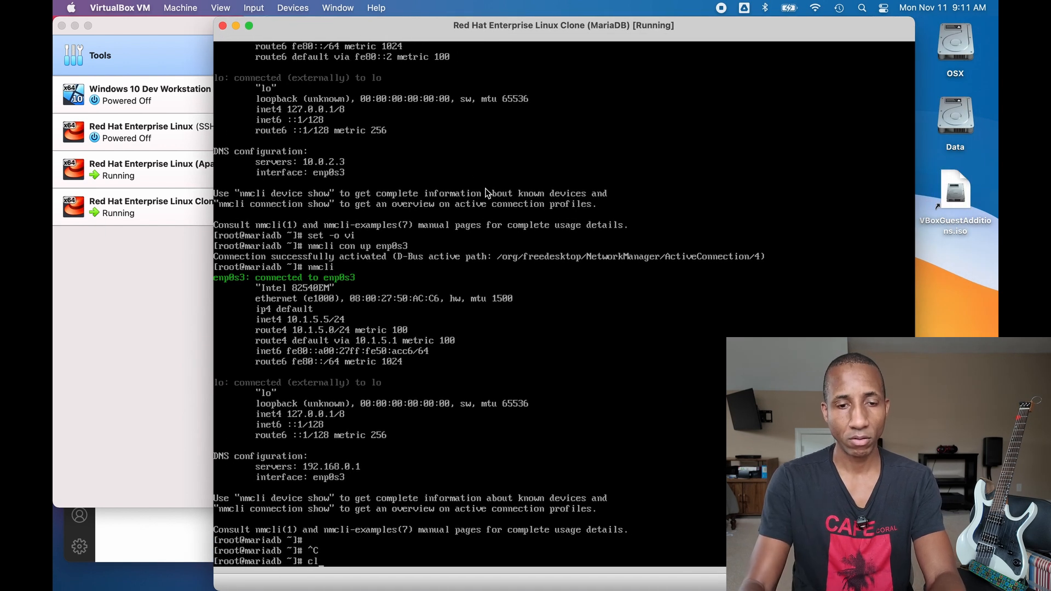
{"action": "key", "text": "ctrl+l"}
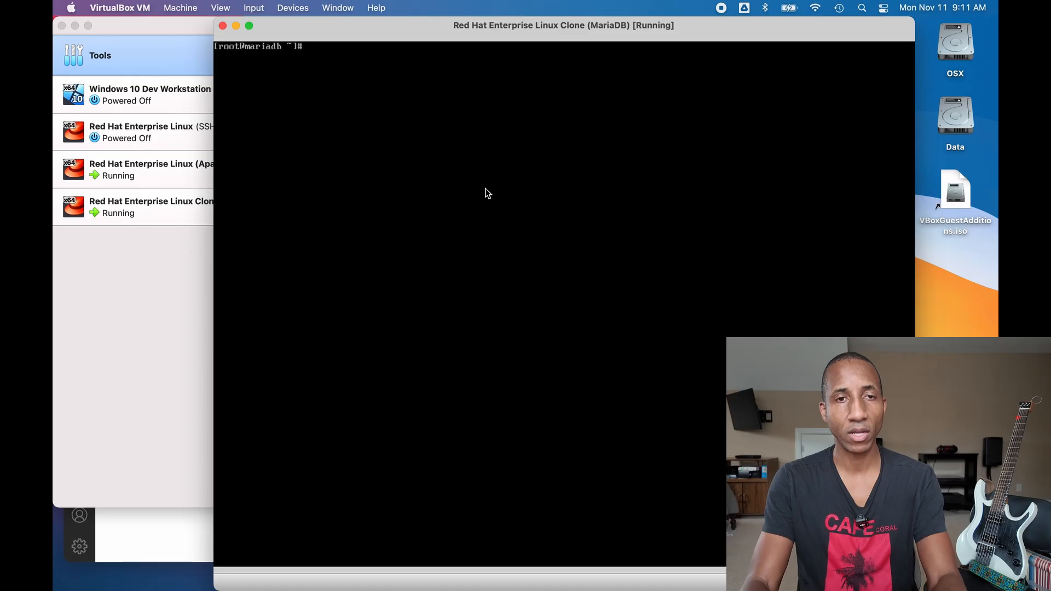
{"action": "type", "text": "nmcli"}
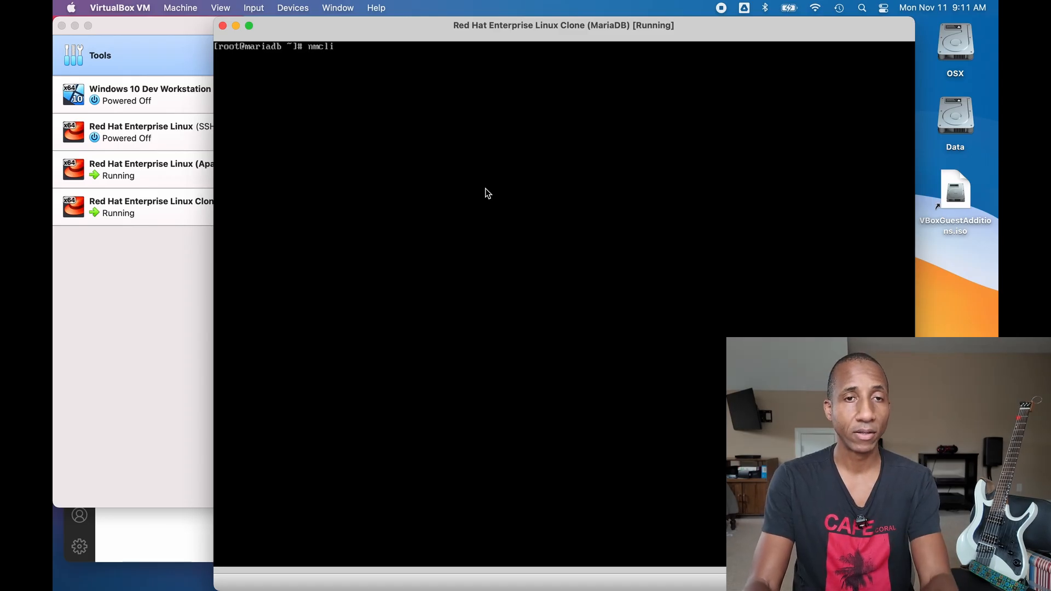
{"action": "key", "text": "Return"}
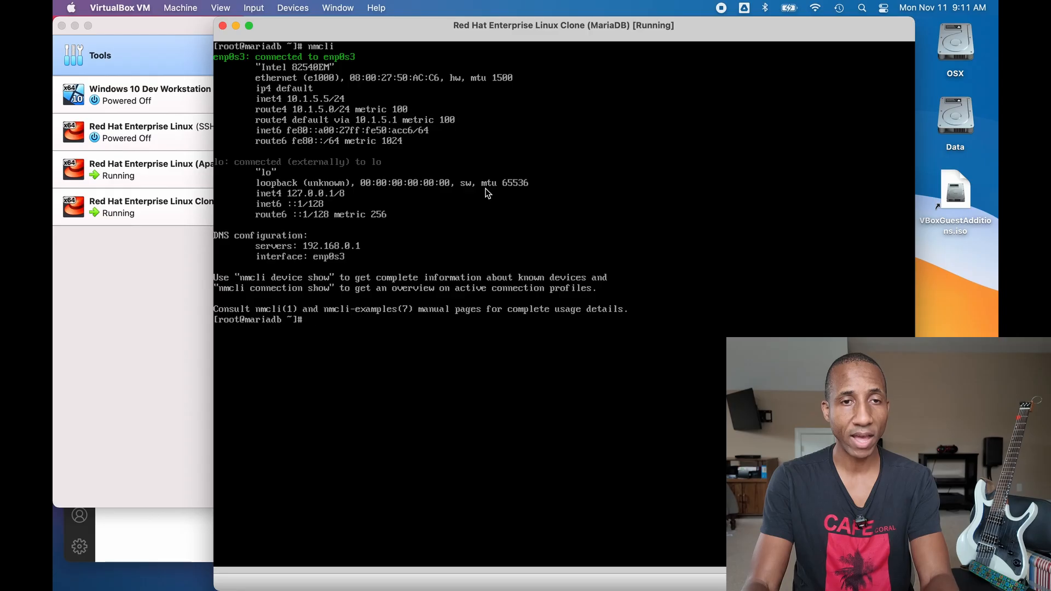
- Edit the Guest IP cell of the SSH to MariaDB rule and commit it
{"action": "left_click", "coordinate": [118, 278]}
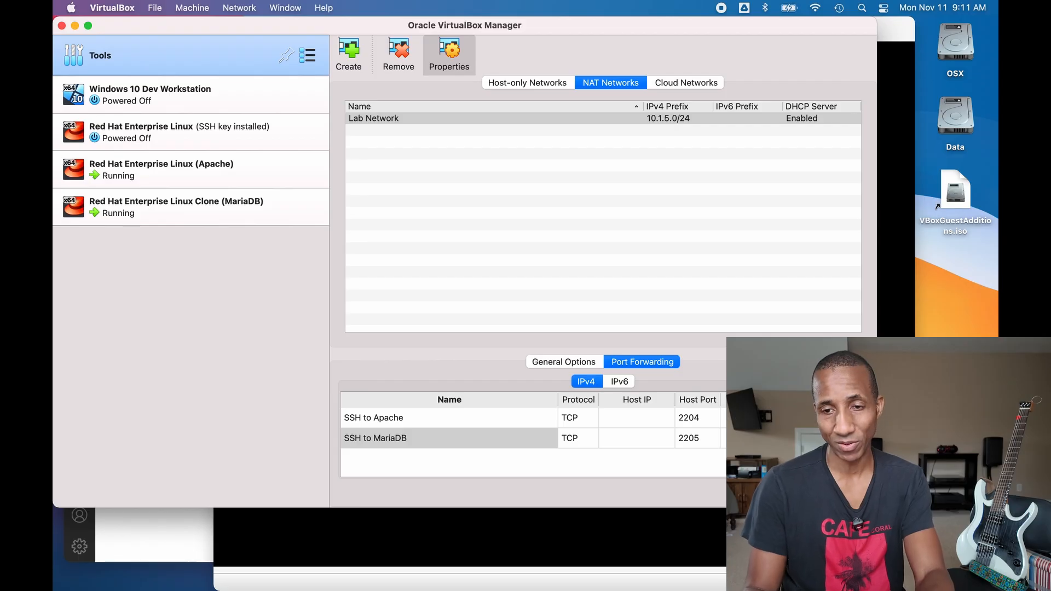
{"action": "double_click", "coordinate": [758, 438]}
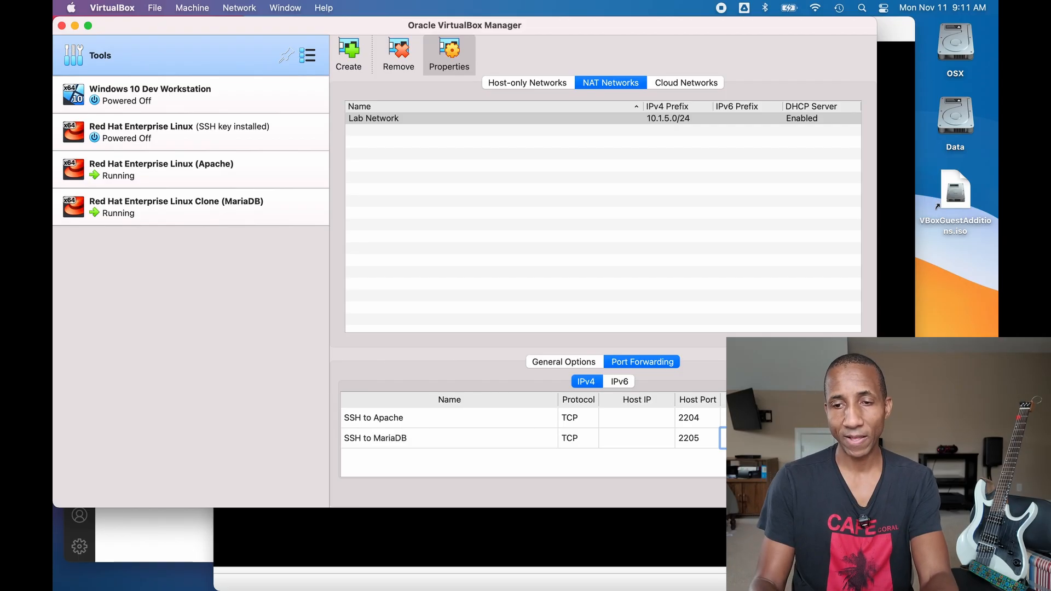
{"action": "key", "text": "Return"}
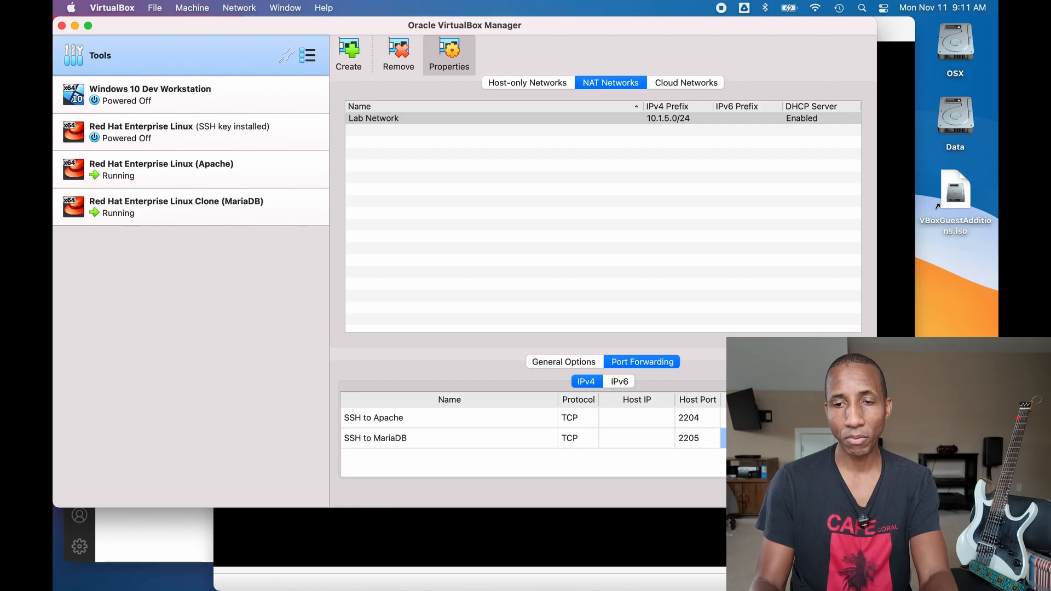
{"action": "left_click", "coordinate": [450, 438]}
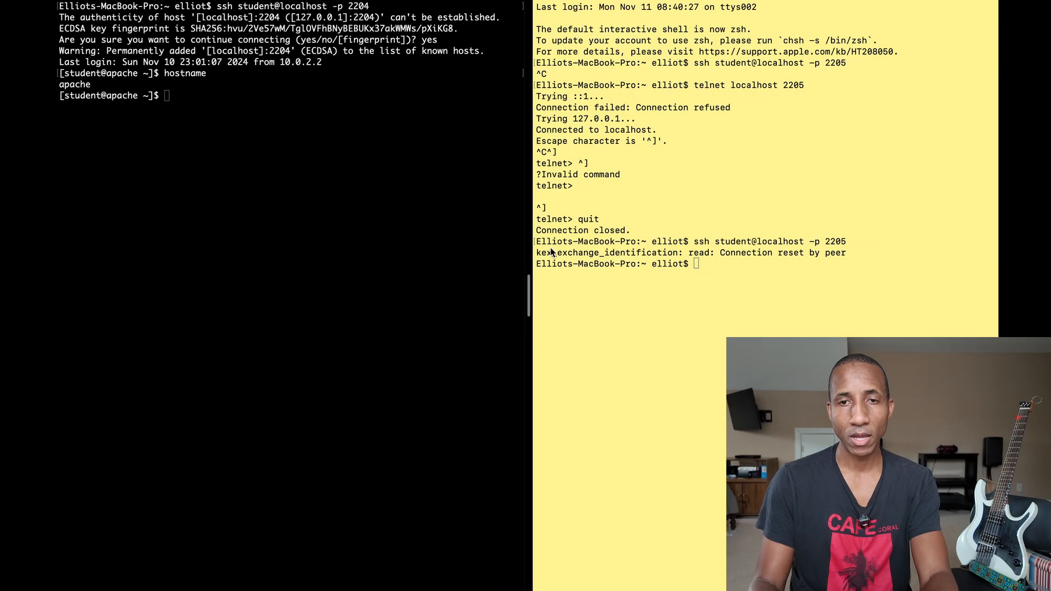
- Clear the screen, rerun ssh student@localhost -p 2205, accept the host key, and confirm hostname prints mariadb
{"action": "type", "text": "clear"}
{"action": "key", "text": "Return"}
{"action": "key", "text": "Up"}
{"action": "key", "text": "Up"}
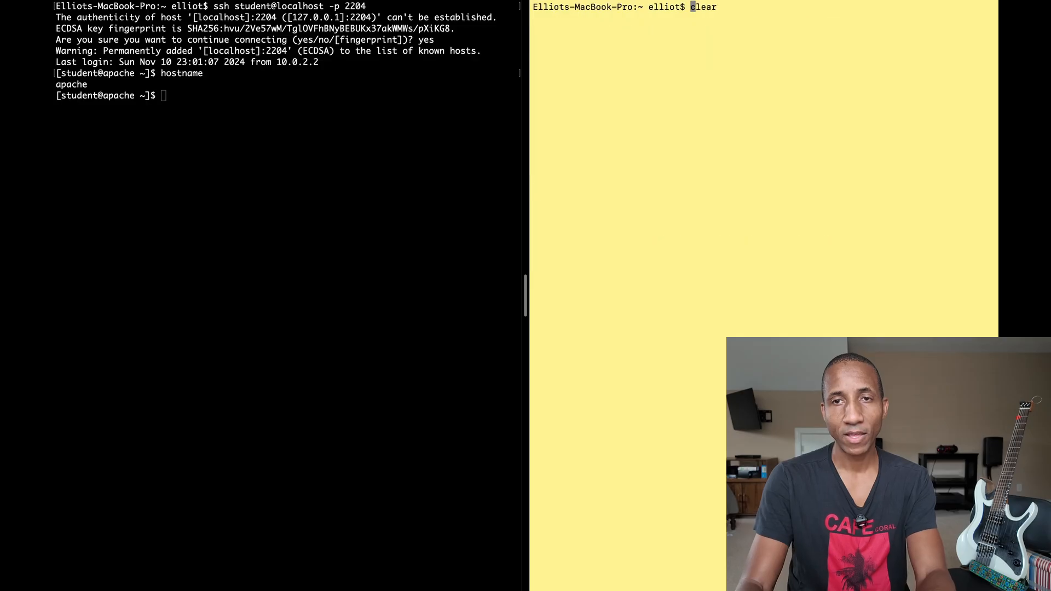
{"action": "key", "text": "Return"}
{"action": "type", "text": "yes"}
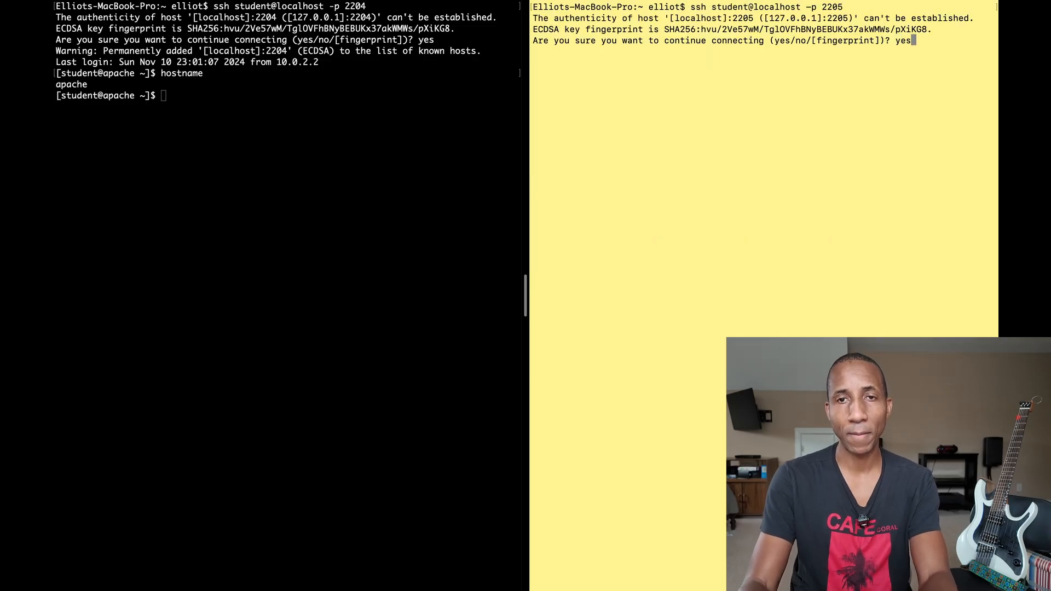
{"action": "key", "text": "Return"}
{"action": "type", "text": "hostname"}
{"action": "key", "text": "Return"}
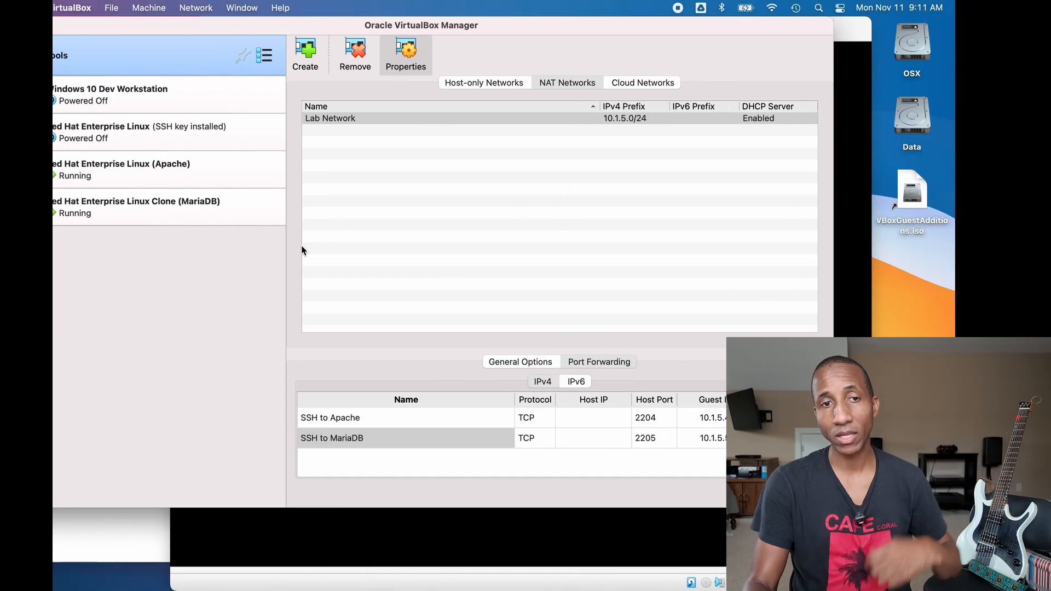
- Confirm the Apache VM's adapter is attached to NAT Network 'Lab Network', then cancel its settings
{"action": "left_click", "coordinate": [183, 162]}
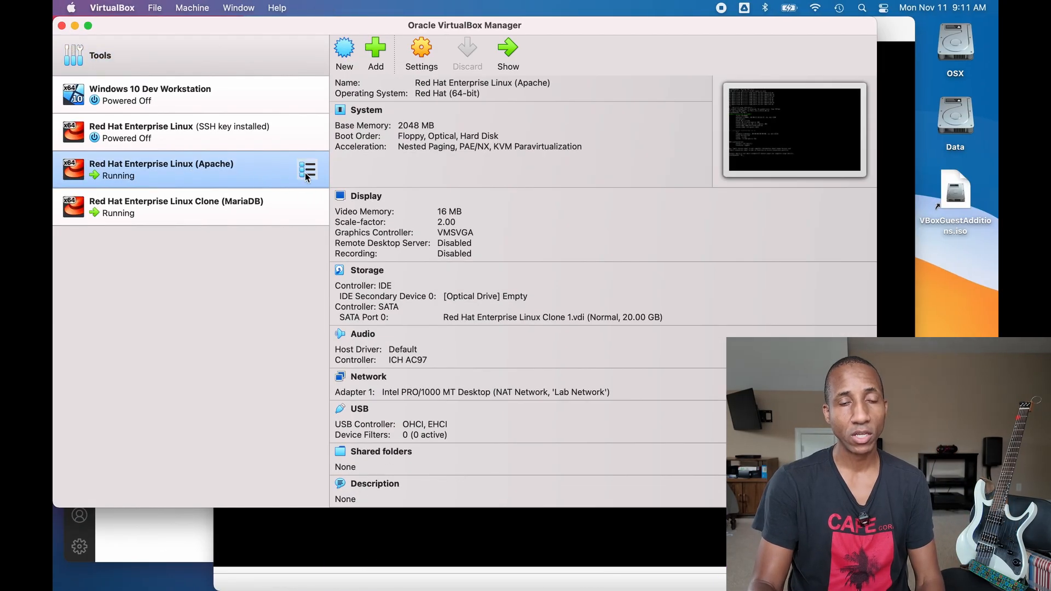
{"action": "left_click", "coordinate": [305, 170]}
{"action": "left_click", "coordinate": [411, 390]}
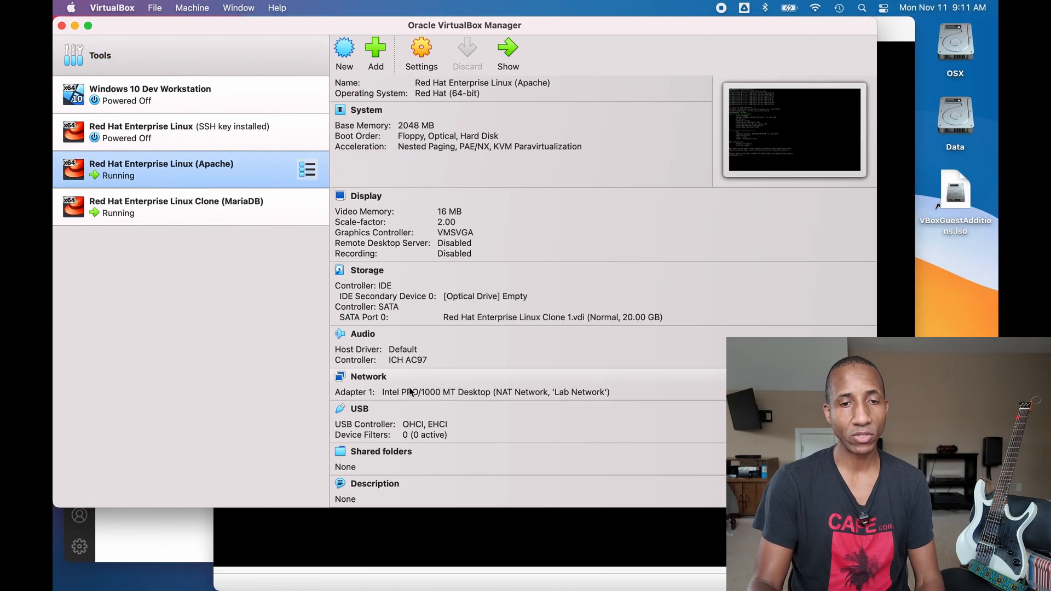
{"action": "left_click", "coordinate": [380, 378]}
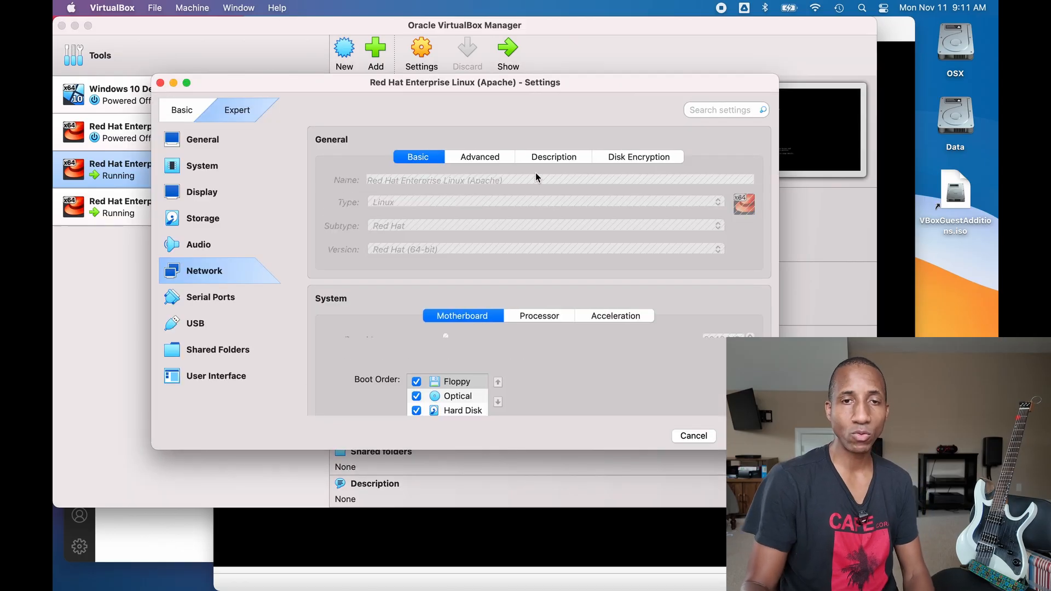
{"action": "left_click", "coordinate": [585, 200]}
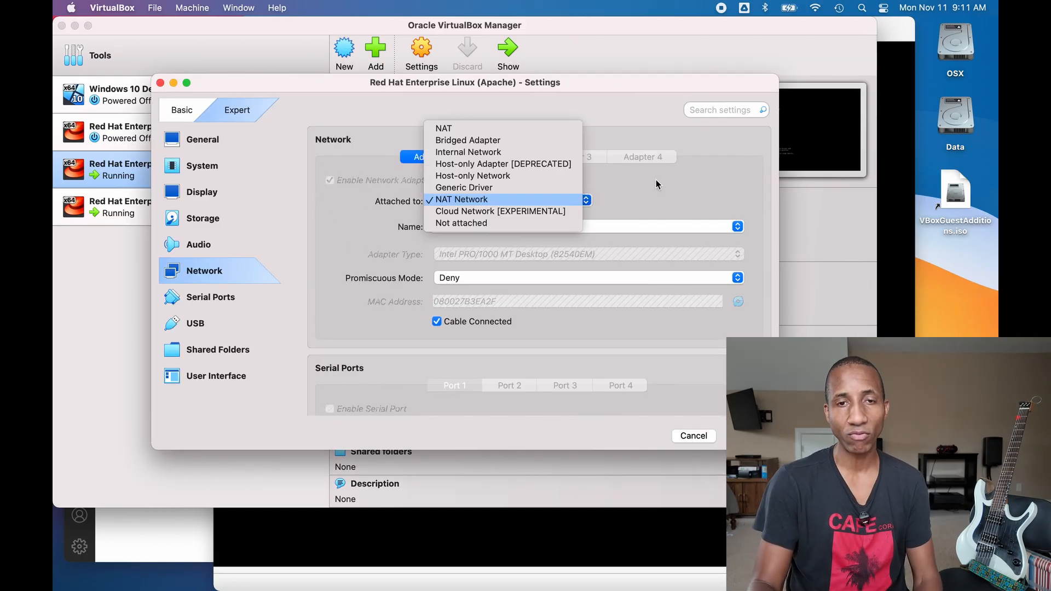
{"action": "left_click", "coordinate": [667, 201]}
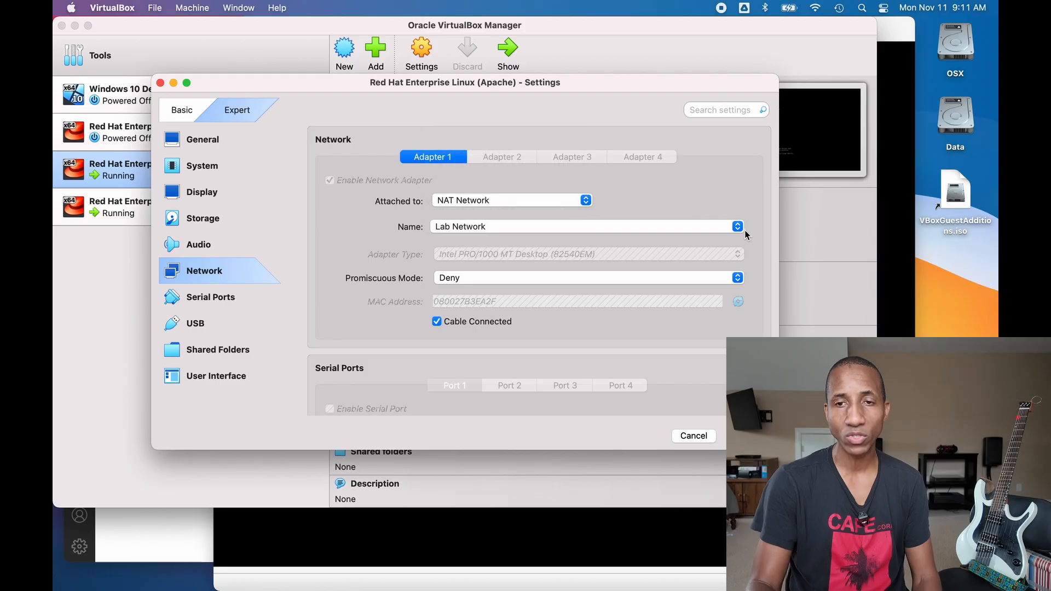
{"action": "left_click", "coordinate": [738, 227]}
{"action": "left_click", "coordinate": [722, 182]}
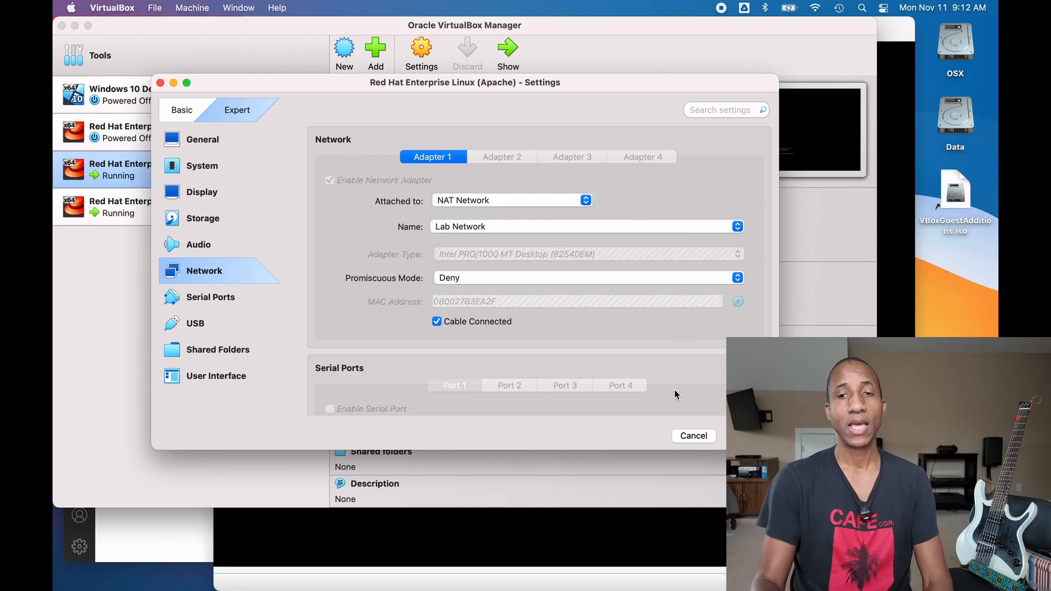
{"action": "left_click", "coordinate": [693, 436]}
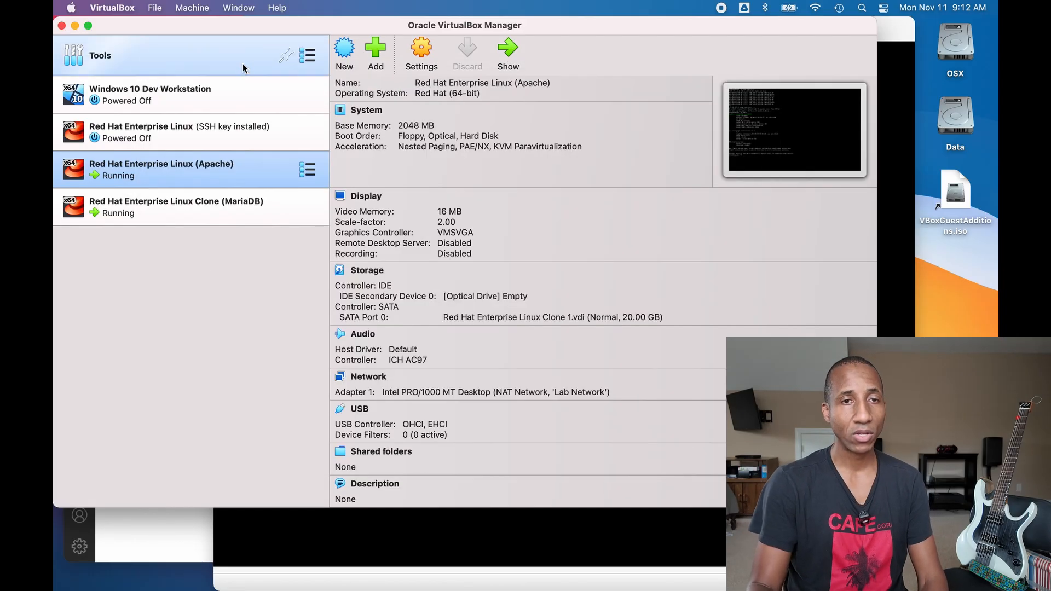
- In the Network manager, create a new NAT network, NatNetwork with 10.0.2.0/24
{"action": "left_click", "coordinate": [306, 57]}
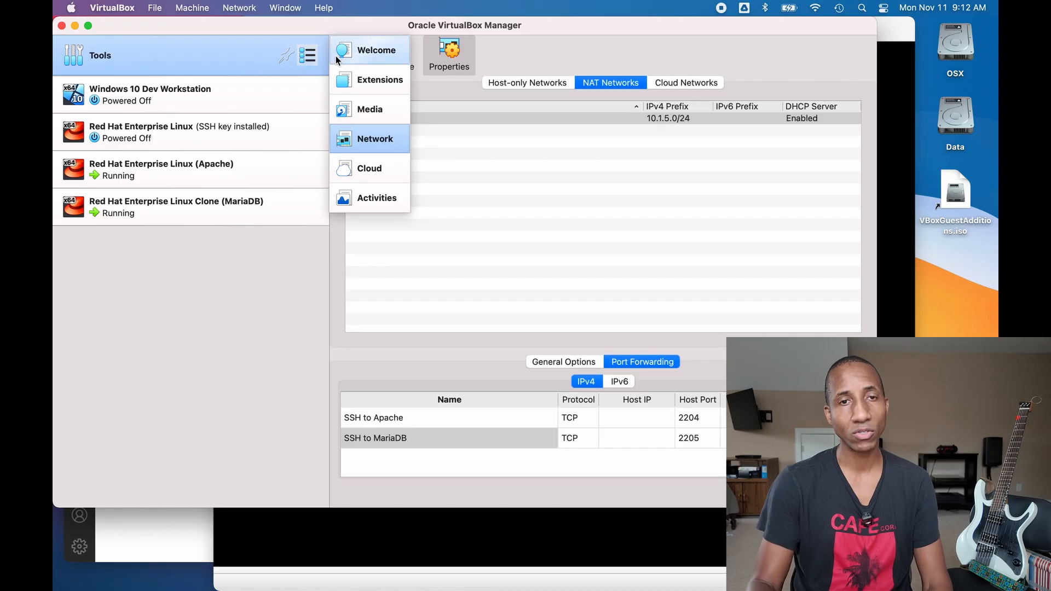
{"action": "left_click", "coordinate": [253, 60]}
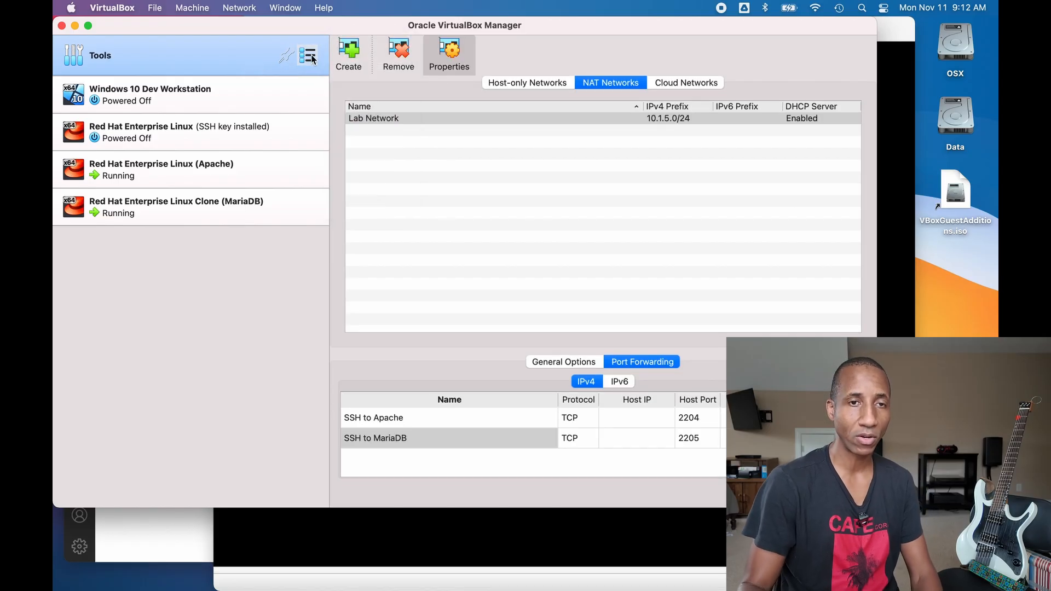
{"action": "left_click", "coordinate": [310, 54]}
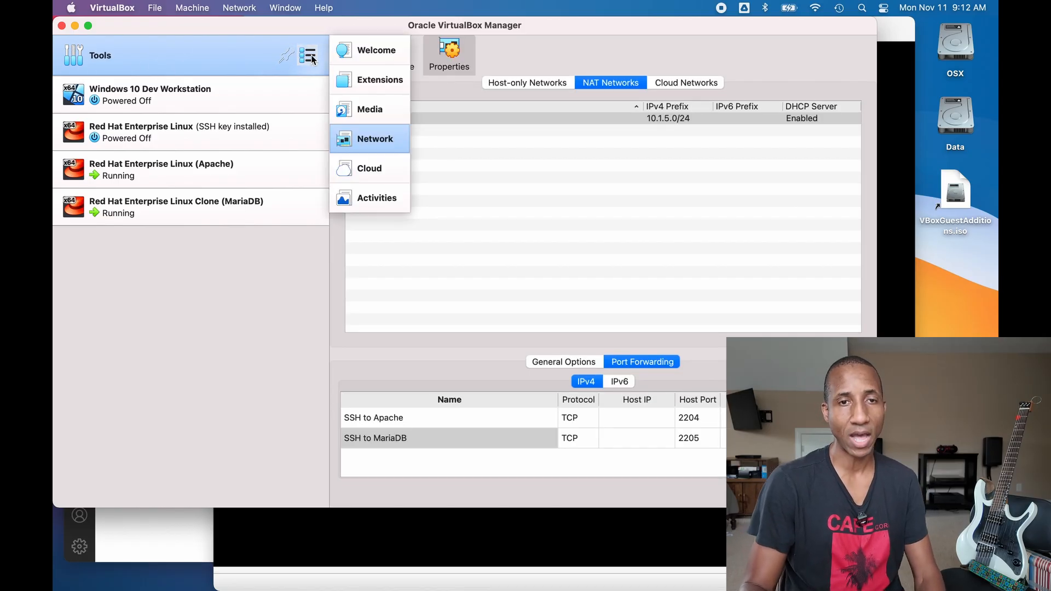
{"action": "left_click", "coordinate": [366, 133]}
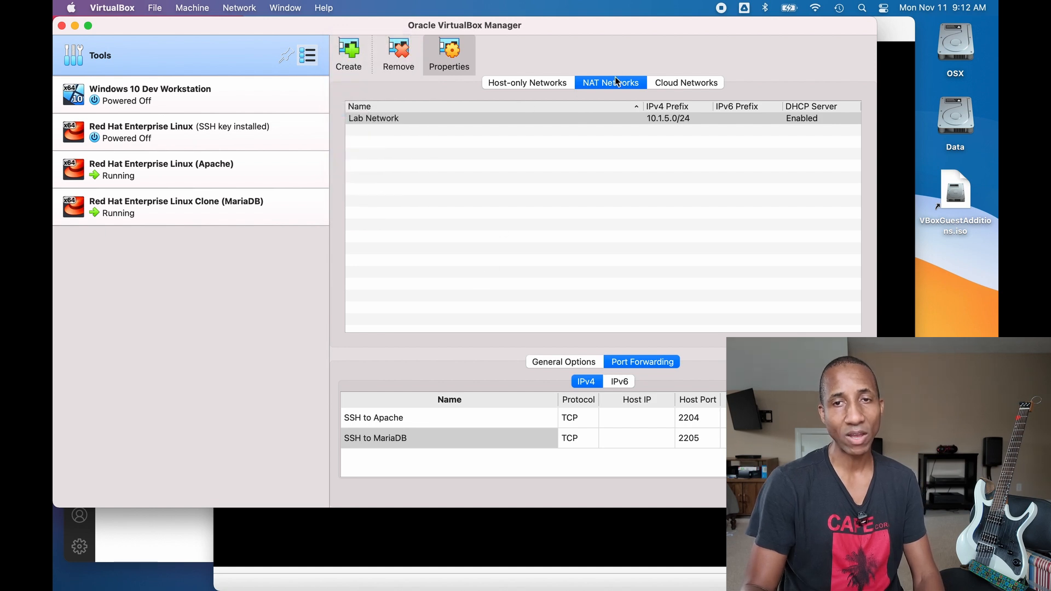
{"action": "left_click", "coordinate": [349, 54]}
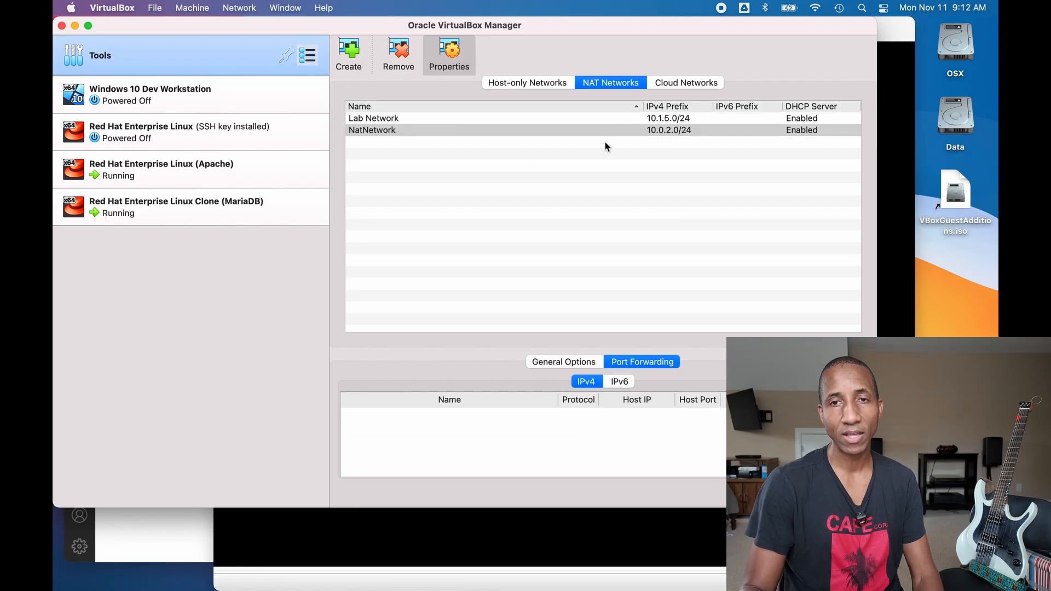
- Remove NatNetwork, review Lab Network's general options, and select the MariaDB clone VM
{"action": "left_click", "coordinate": [406, 54]}
{"action": "left_click", "coordinate": [491, 310]}
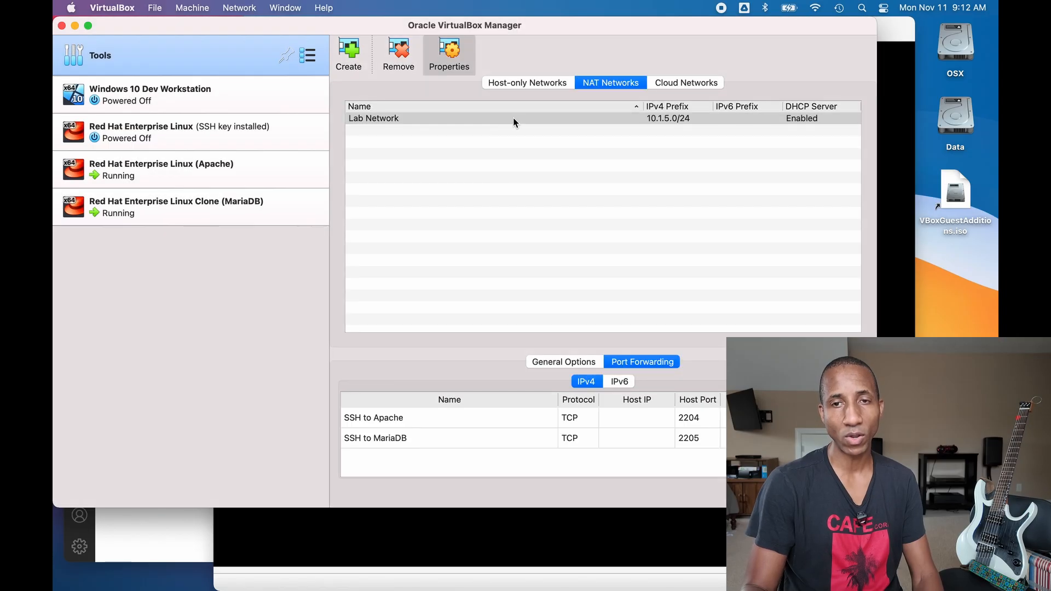
{"action": "left_click", "coordinate": [667, 119]}
{"action": "left_click", "coordinate": [579, 362]}
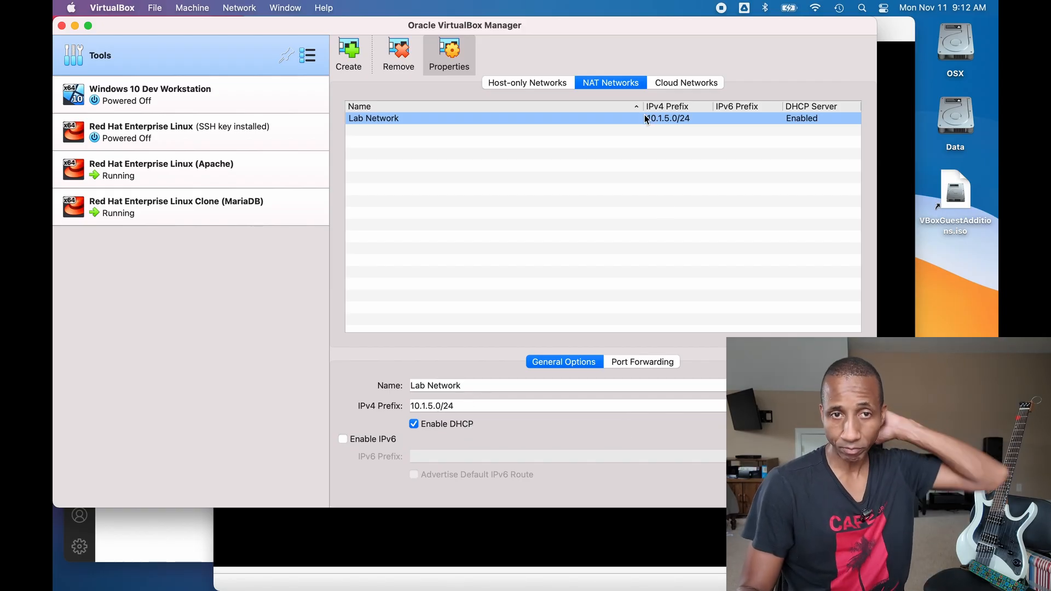
{"action": "left_click", "coordinate": [242, 176]}
{"action": "left_click", "coordinate": [257, 207]}
- Confirm the MariaDB clone's adapter uses NAT Network 'Lab Network', cancel unchanged, and return to Terminal
{"action": "left_click", "coordinate": [308, 207]}
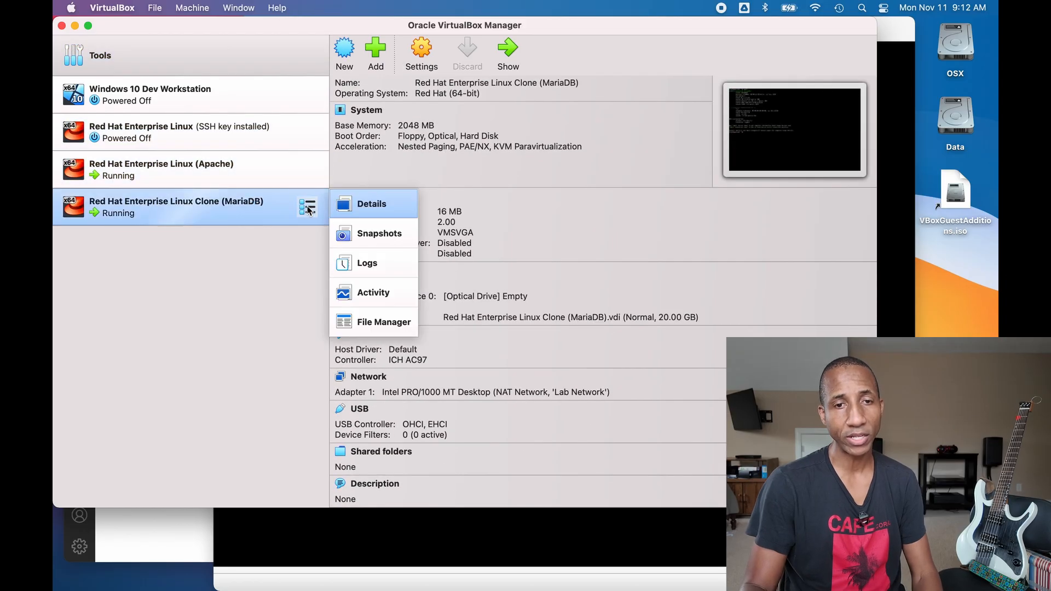
{"action": "left_click", "coordinate": [382, 211]}
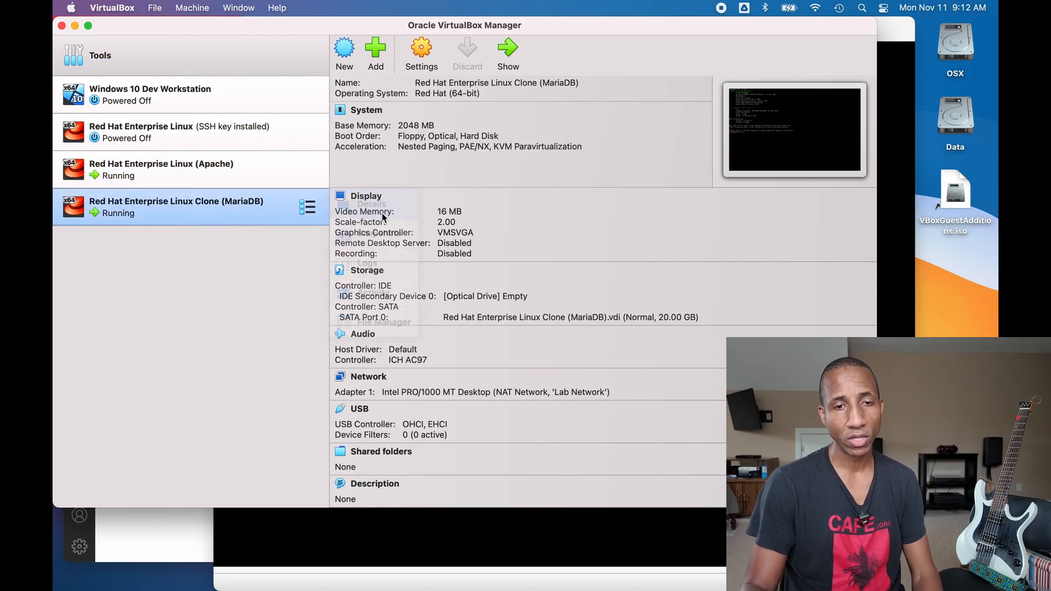
{"action": "left_click", "coordinate": [378, 381]}
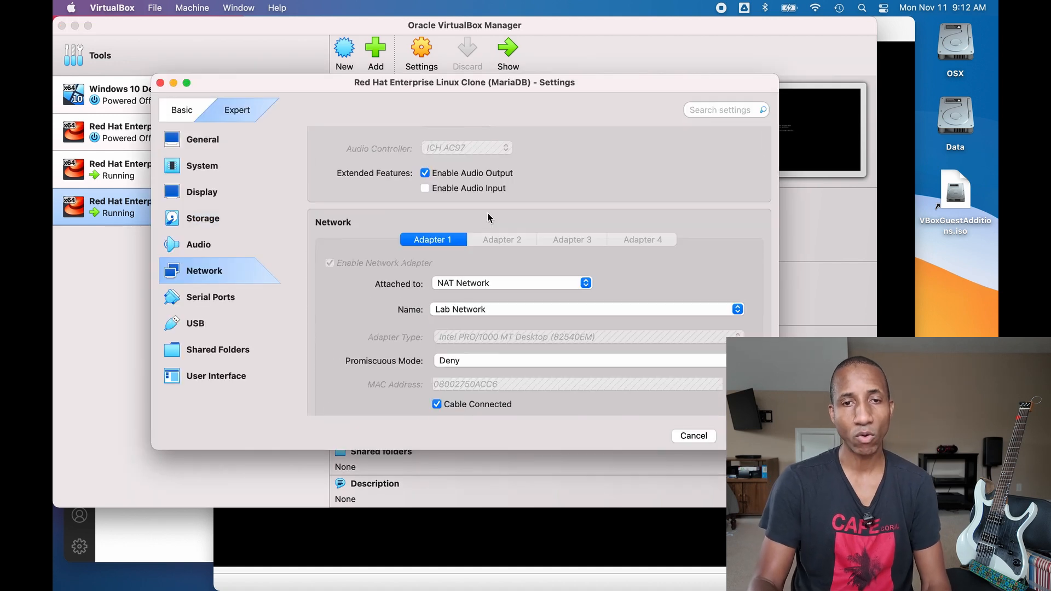
{"action": "left_click", "coordinate": [573, 201]}
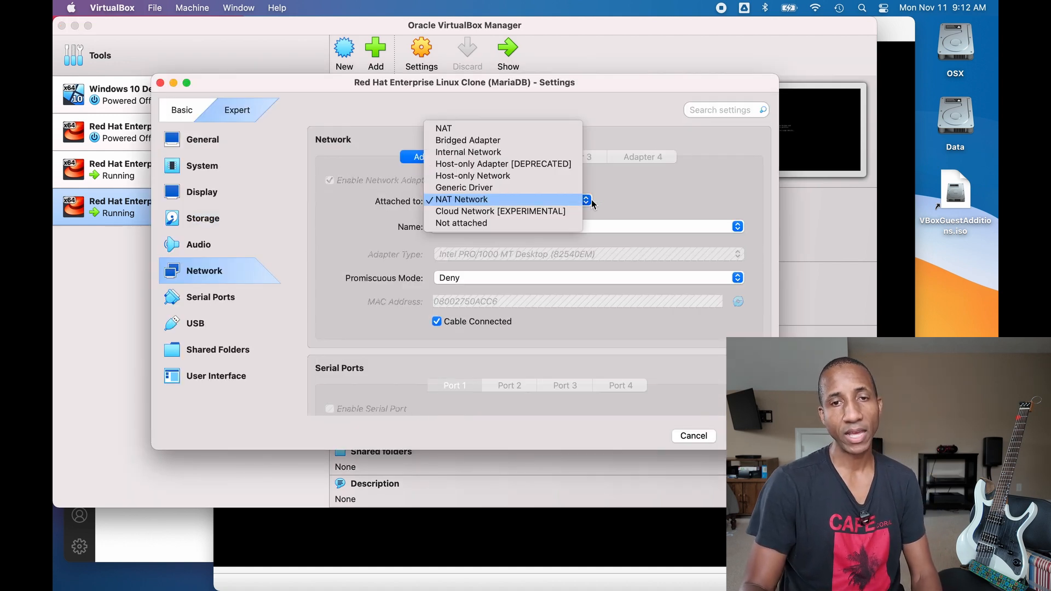
{"action": "left_click", "coordinate": [692, 193]}
{"action": "left_click", "coordinate": [731, 224]}
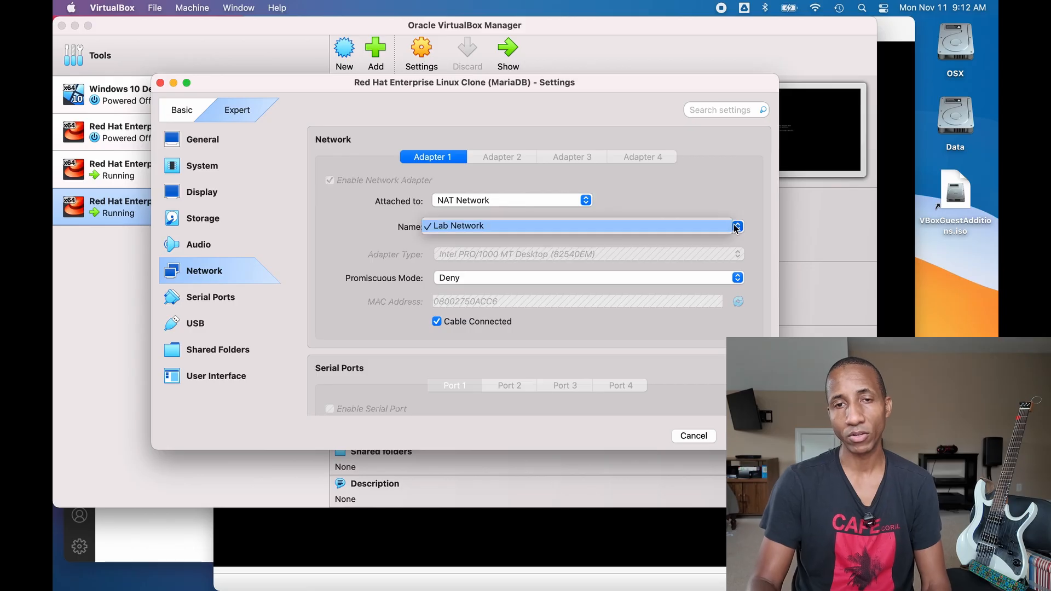
{"action": "left_click", "coordinate": [731, 202]}
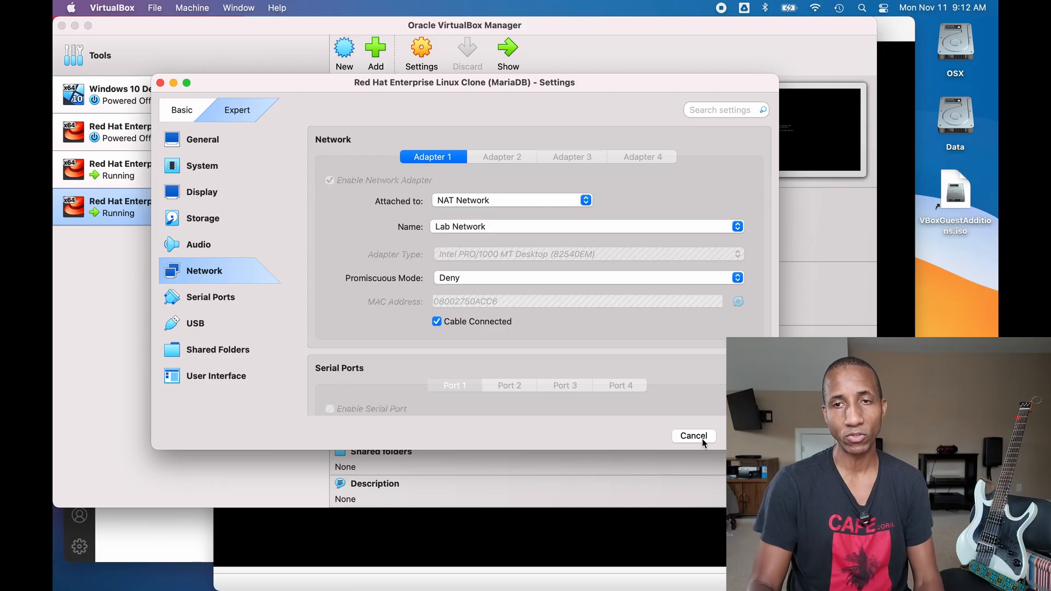
{"action": "left_click", "coordinate": [702, 439]}
{"action": "key", "text": "ctrl+Right"}
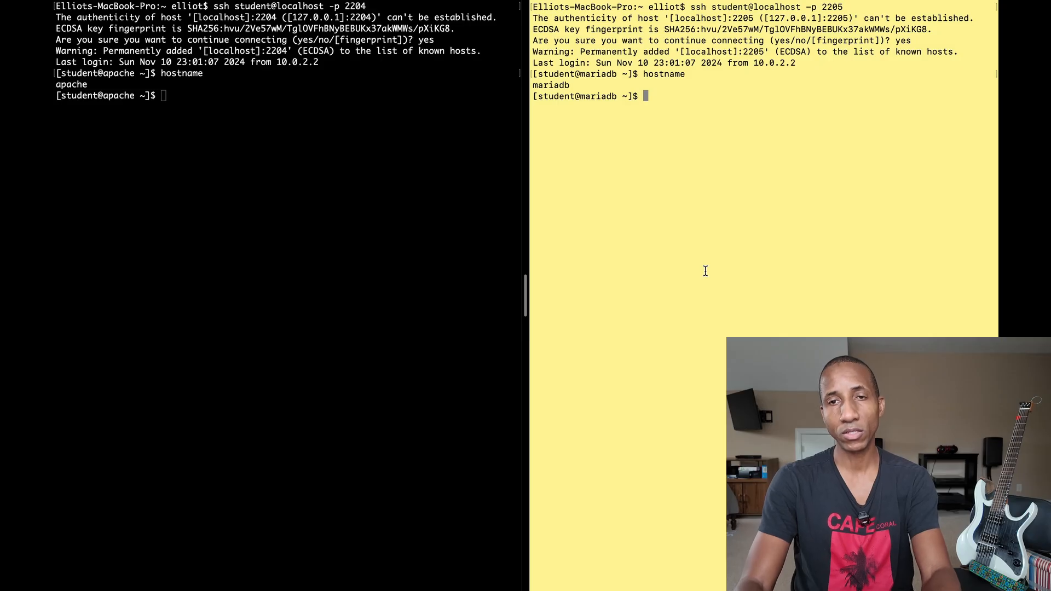
- On the mariadb VM, open /etc/hosts as root with sudo vi
{"action": "type", "text": "vi /etc"}
{"action": "key", "text": "BackSpace"}
{"action": "key", "text": "BackSpace"}
{"action": "key", "text": "BackSpace"}
{"action": "key", "text": "BackSpace"}
{"action": "key", "text": "BackSpace"}
{"action": "key", "text": "BackSpace"}
{"action": "key", "text": "BackSpace"}
{"action": "type", "text": "shdo"}
{"action": "key", "text": "BackSpace"}
{"action": "key", "text": "BackSpace"}
{"action": "key", "text": "BackSpace"}
{"action": "type", "text": "udo /"}
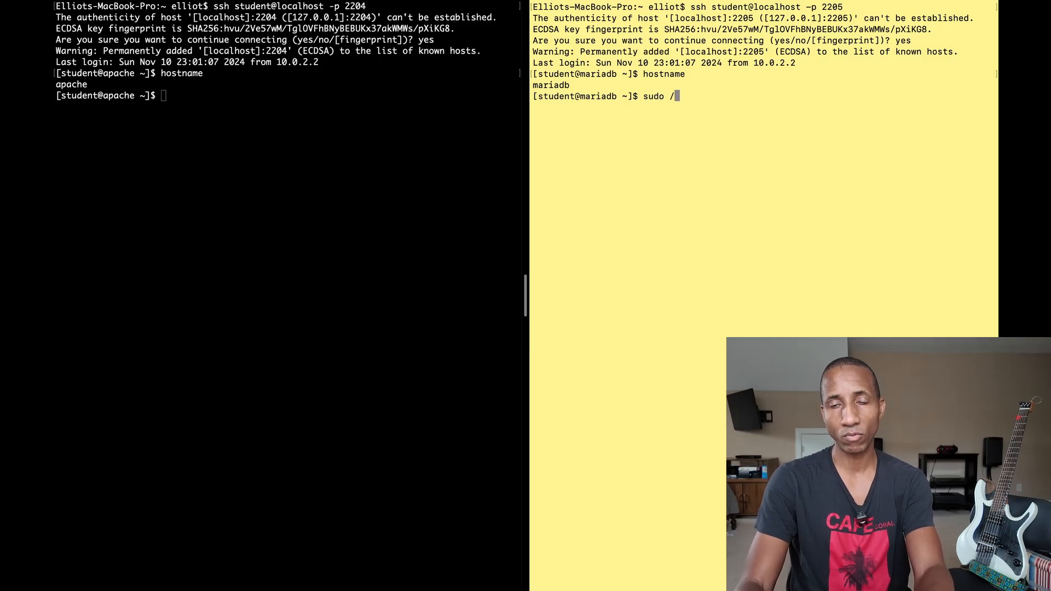
{"action": "key", "text": "BackSpace"}
{"action": "type", "text": "vi e"}
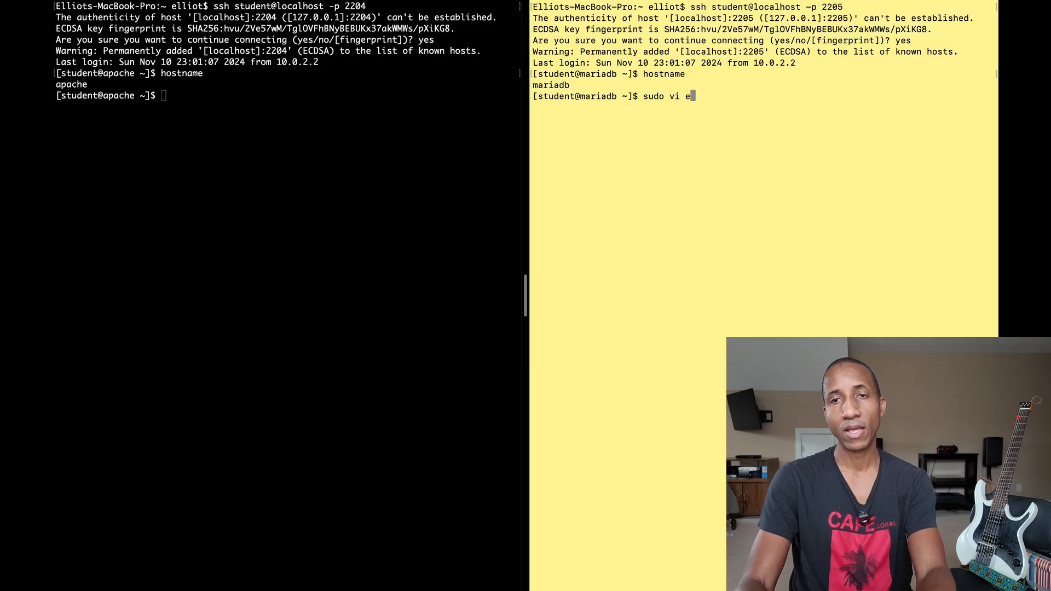
{"action": "key", "text": "BackSpace"}
{"action": "type", "text": "/etc/hosts"}
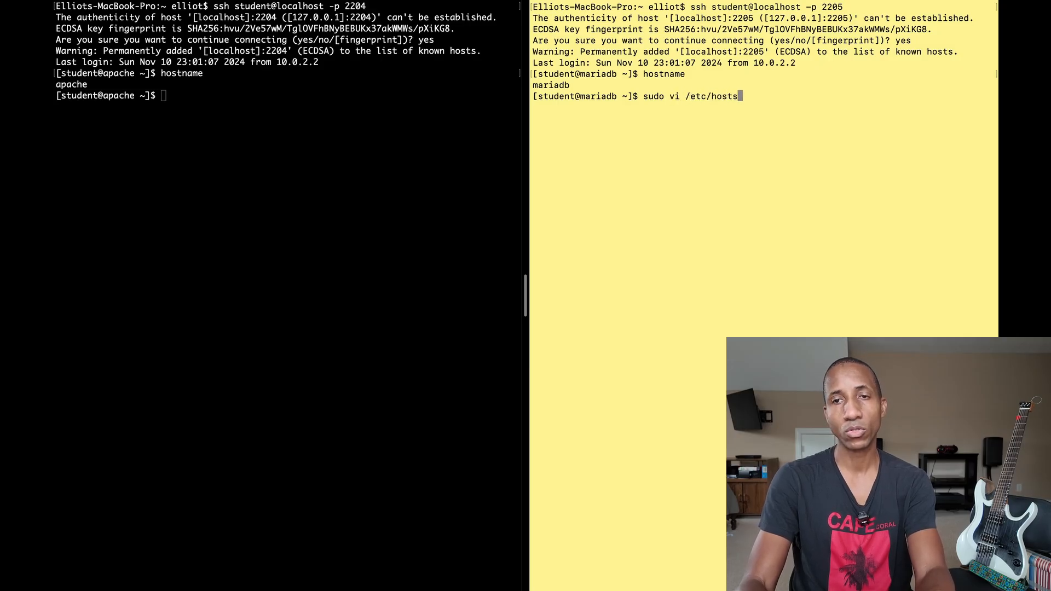
{"action": "key", "text": "Return"}
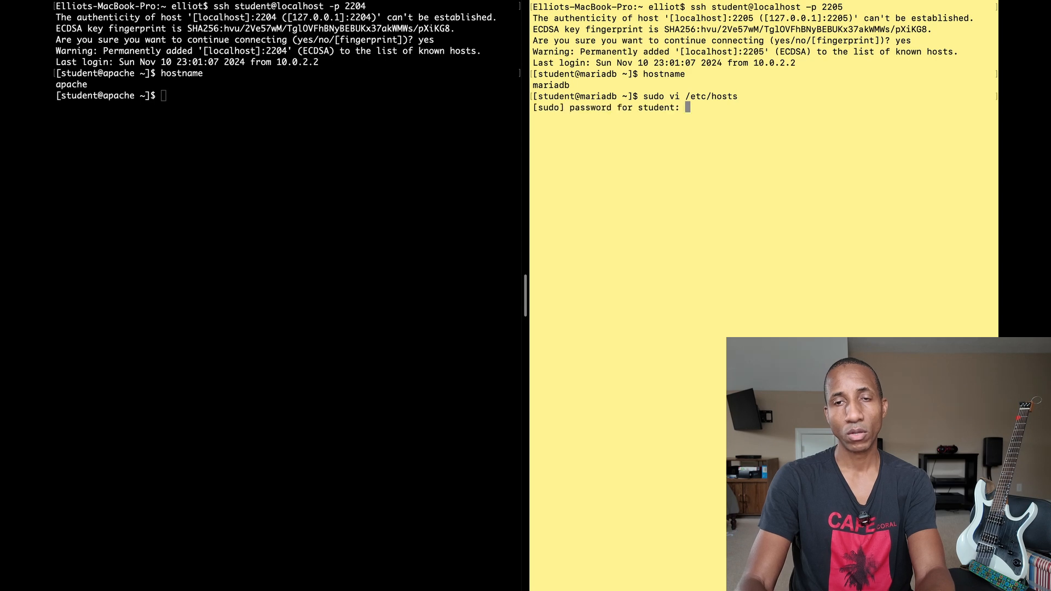
{"action": "key", "text": "Return"}
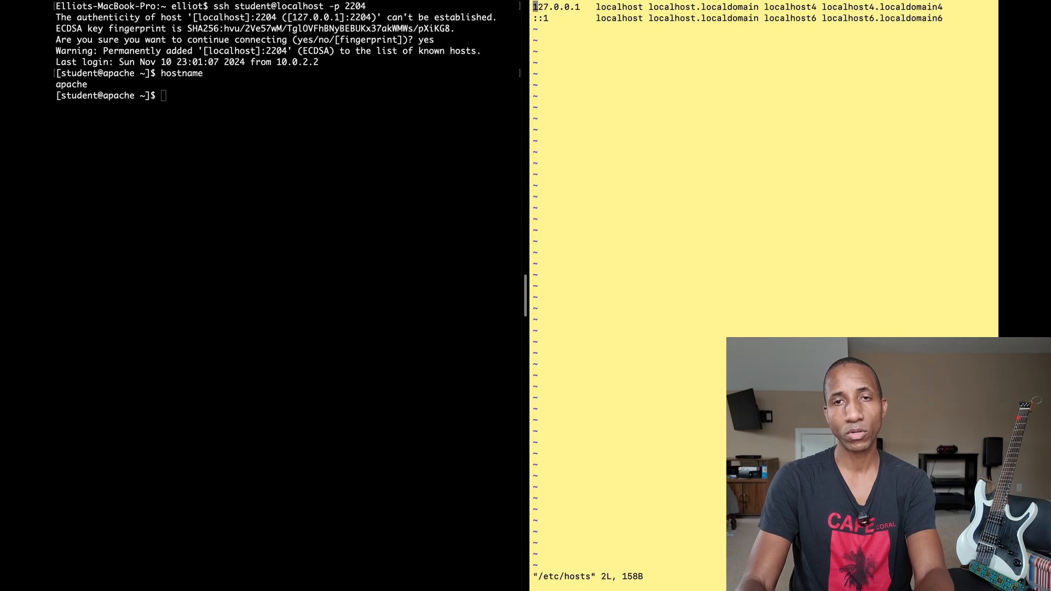
- Add the line '10.1.5.4 apache httpd webserver' and save the hosts file
{"action": "key", "text": "j"}
{"action": "key", "text": "o"}
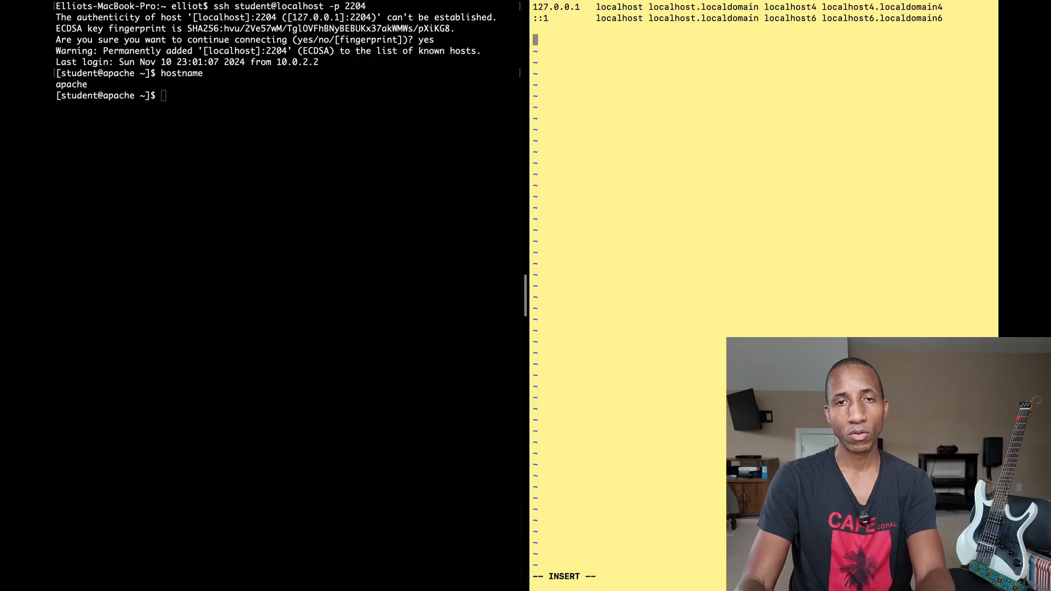
{"action": "type", "text": "10."}
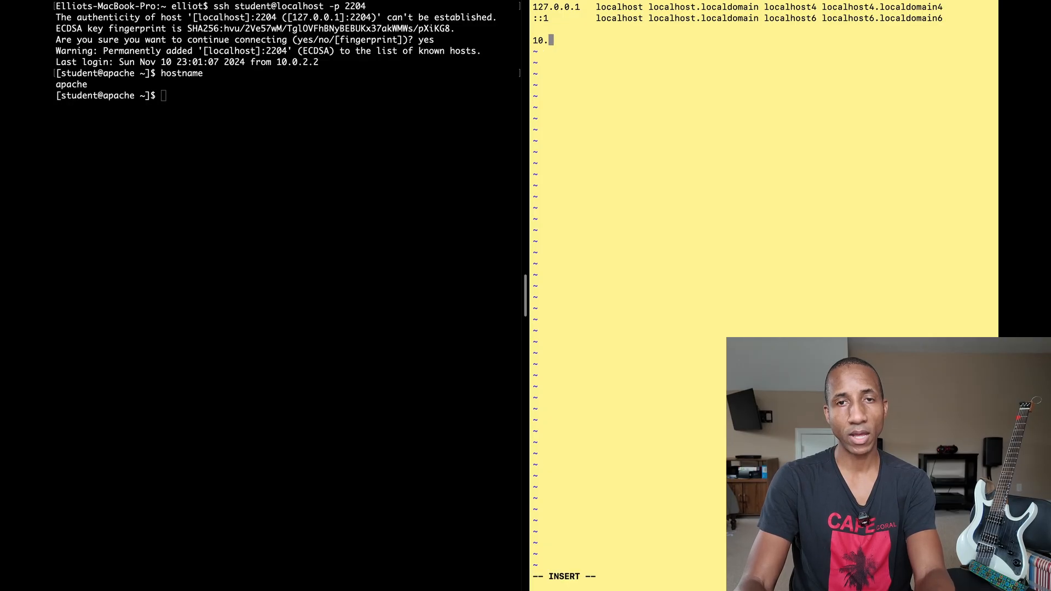
{"action": "type", "text": "2."}
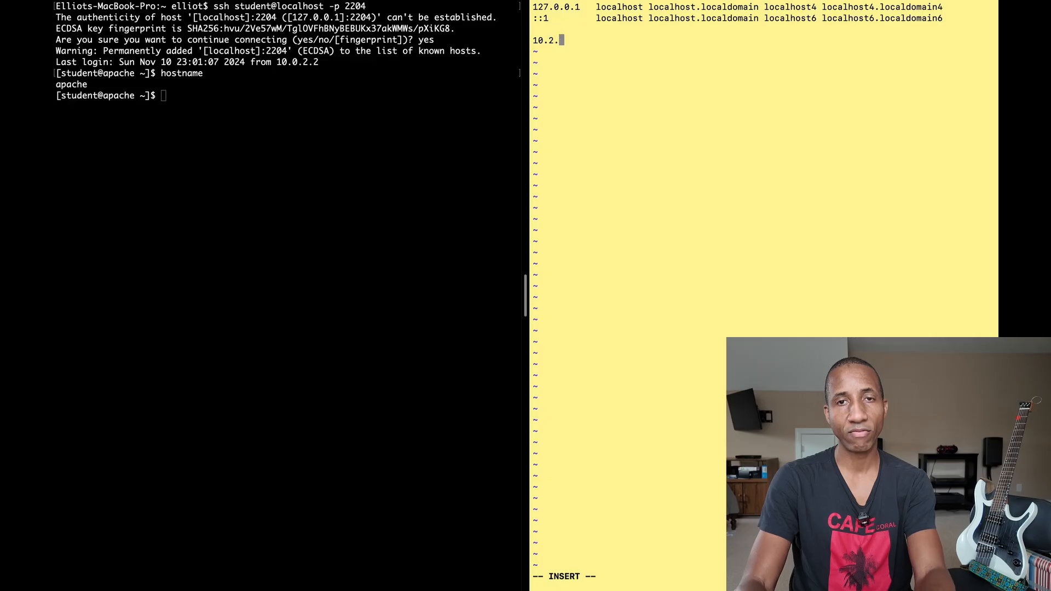
{"action": "key", "text": "BackSpace"}
{"action": "key", "text": "BackSpace"}
{"action": "type", "text": "1."}
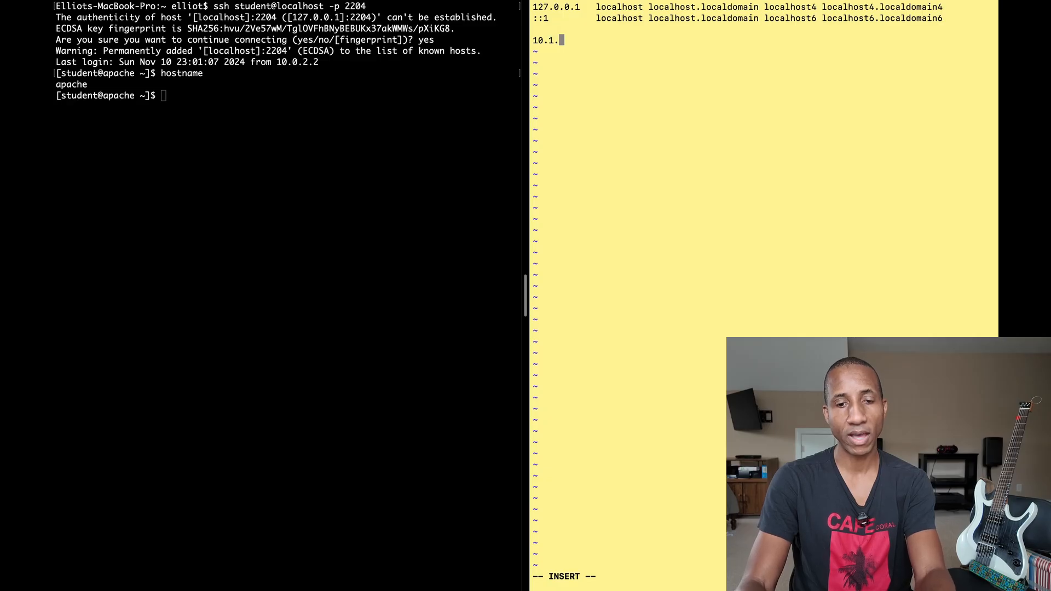
{"action": "type", "text": "5."}
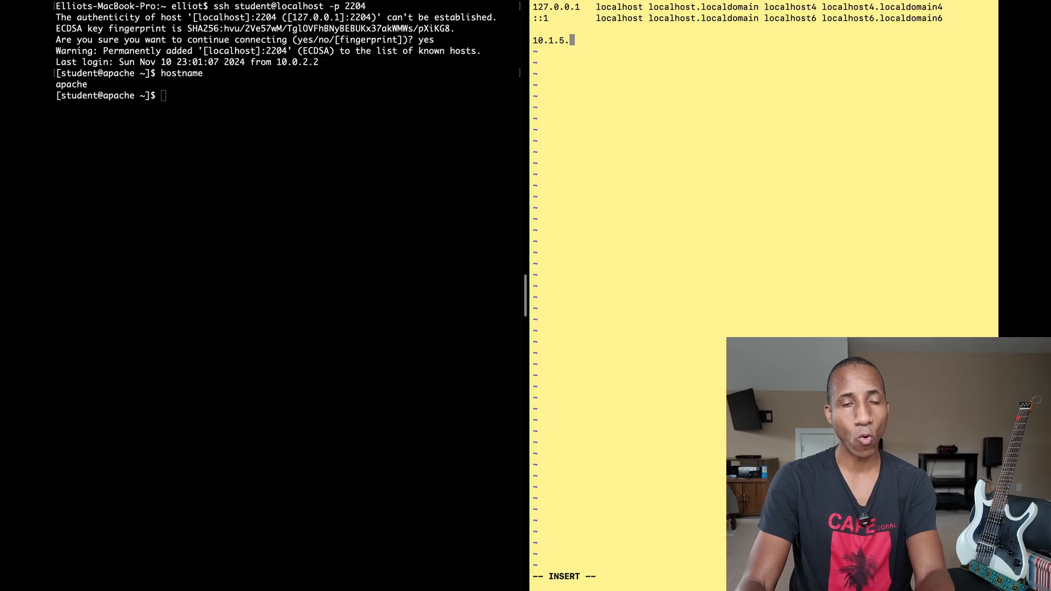
{"action": "type", "text": "4 apache httpd"}
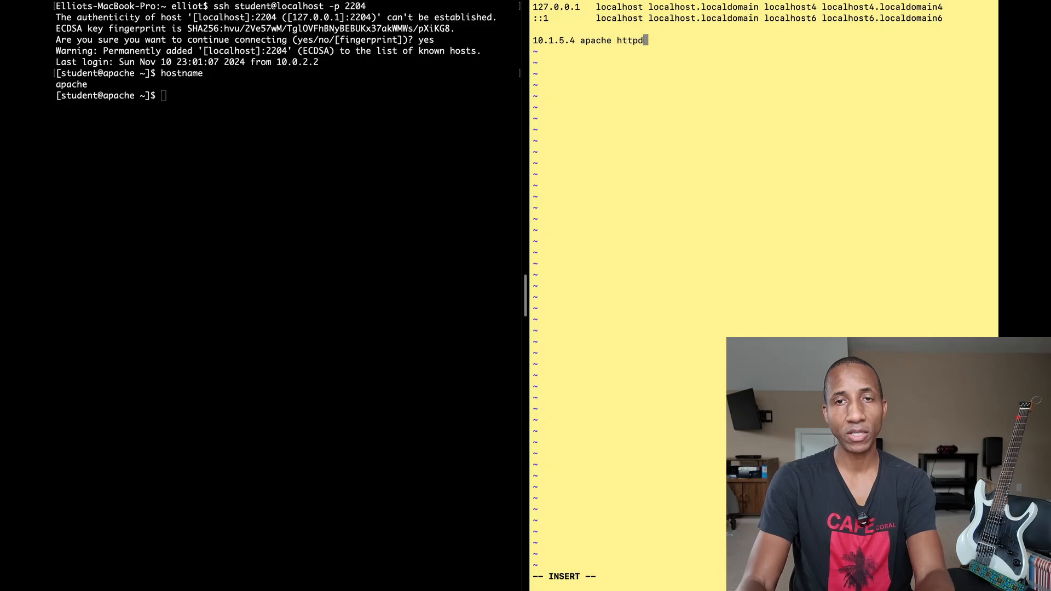
{"action": "type", "text": " webserver"}
{"action": "key", "text": "Escape"}
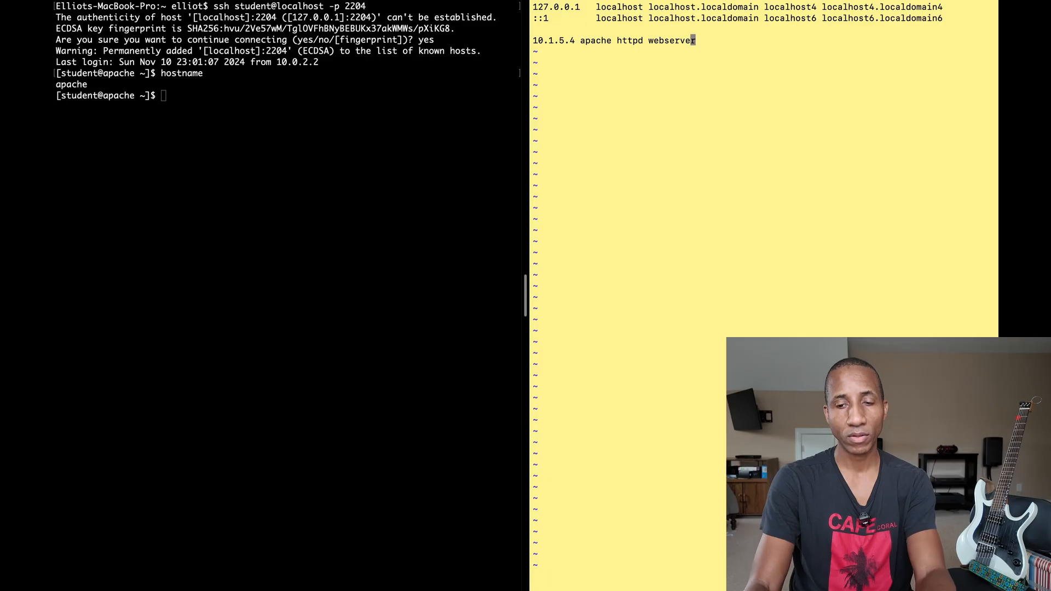
{"action": "type", "text": ":wq"}
{"action": "key", "text": "Return"}
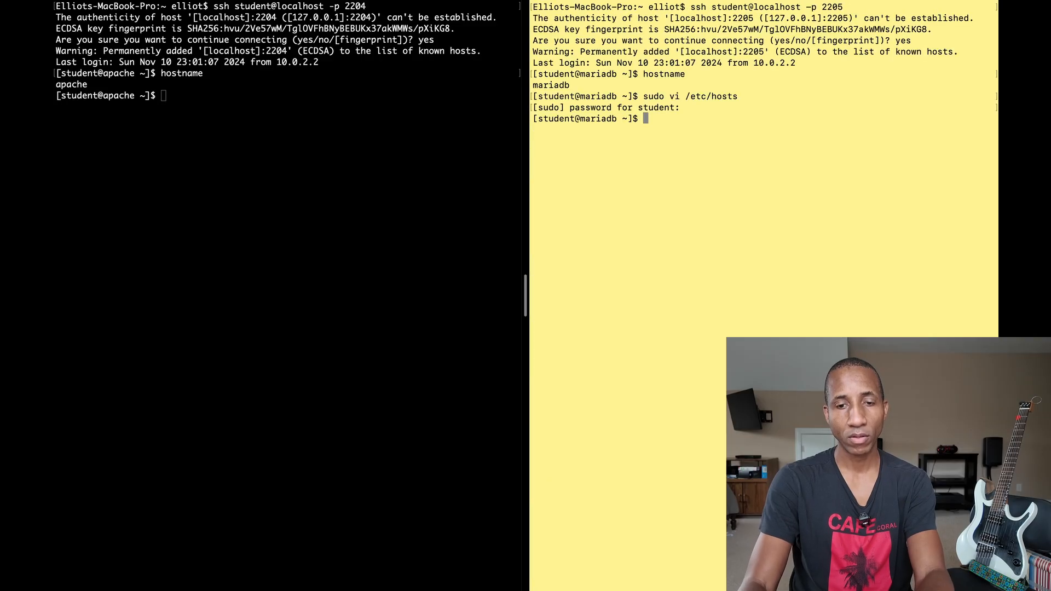
- Run ping -c4 webserver and confirm four replies from 10.1.5.4
{"action": "type", "text": "ping w"}
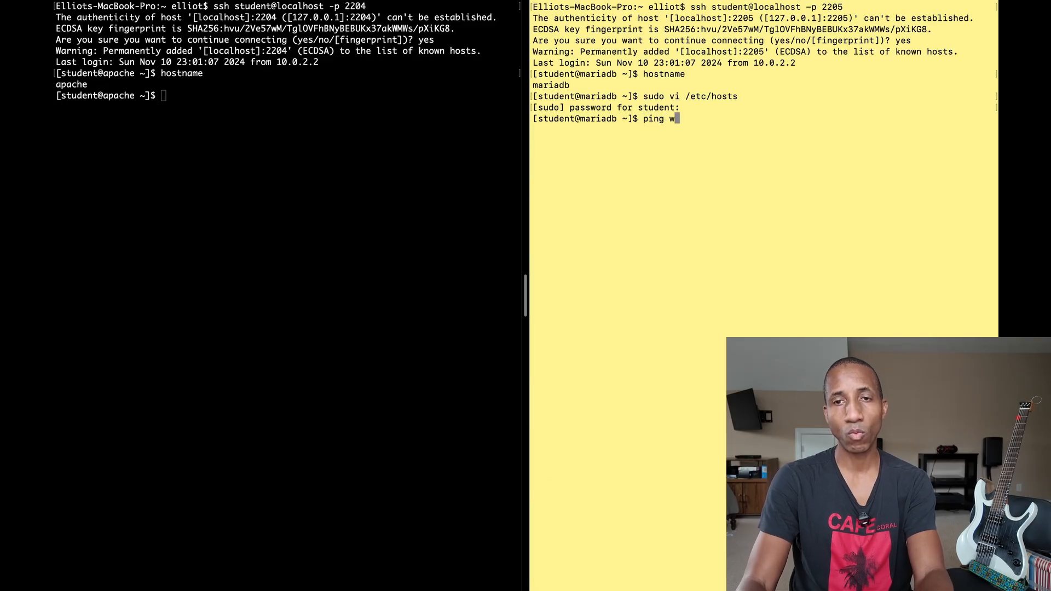
{"action": "type", "text": "ebserver"}
{"action": "key", "text": "BackSpace"}
{"action": "key", "text": "BackSpace"}
{"action": "key", "text": "BackSpace"}
{"action": "key", "text": "BackSpace"}
{"action": "key", "text": "BackSpace"}
{"action": "key", "text": "BackSpace"}
{"action": "key", "text": "BackSpace"}
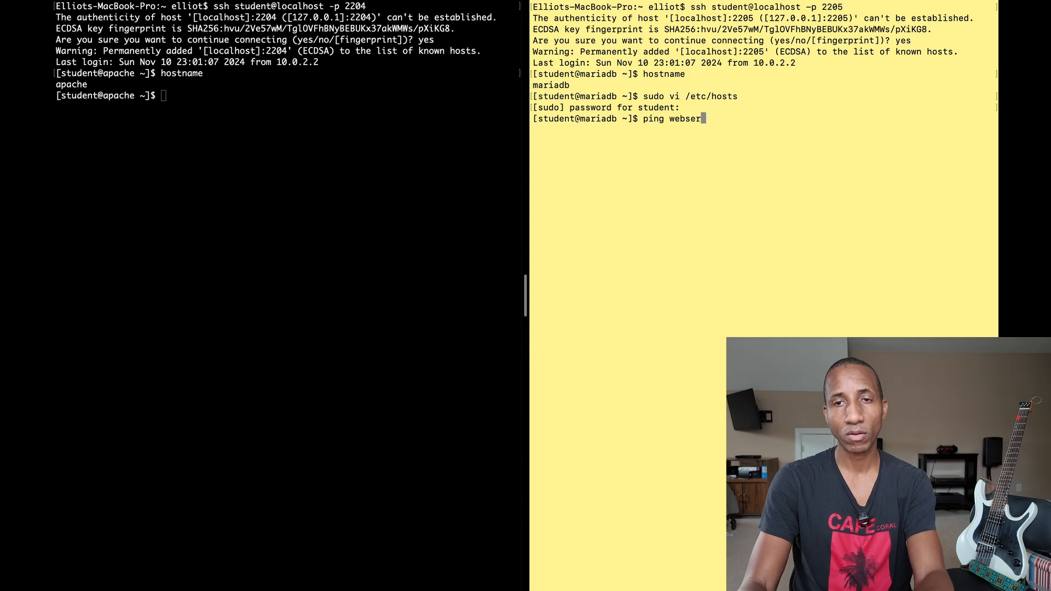
{"action": "key", "text": "BackSpace"}
{"action": "key", "text": "BackSpace"}
{"action": "type", "text": "-4 webserver"}
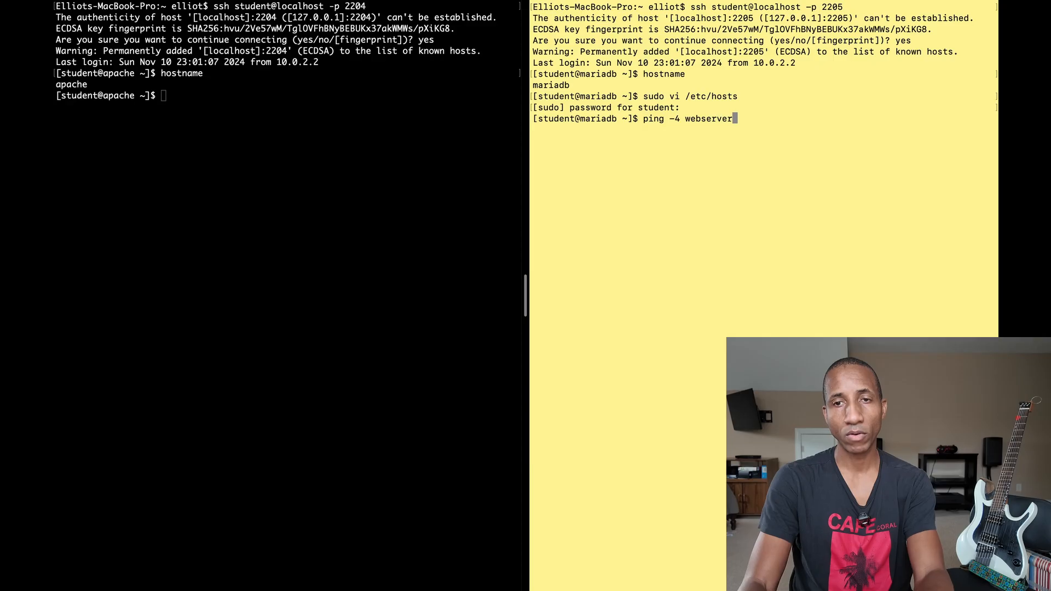
{"action": "key", "text": "ctrl+a"}
{"action": "key", "text": "Right"}
{"action": "key", "text": "Right"}
{"action": "key", "text": "Right"}
{"action": "key", "text": "Right"}
{"action": "key", "text": "Right"}
{"action": "key", "text": "Right"}
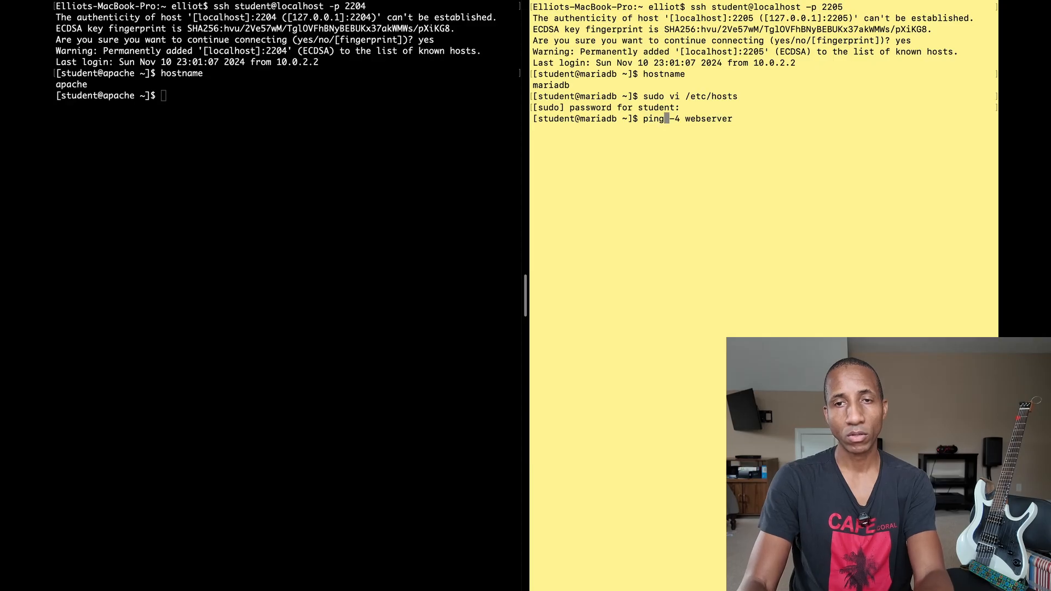
{"action": "type", "text": "c"}
{"action": "key", "text": "Return"}
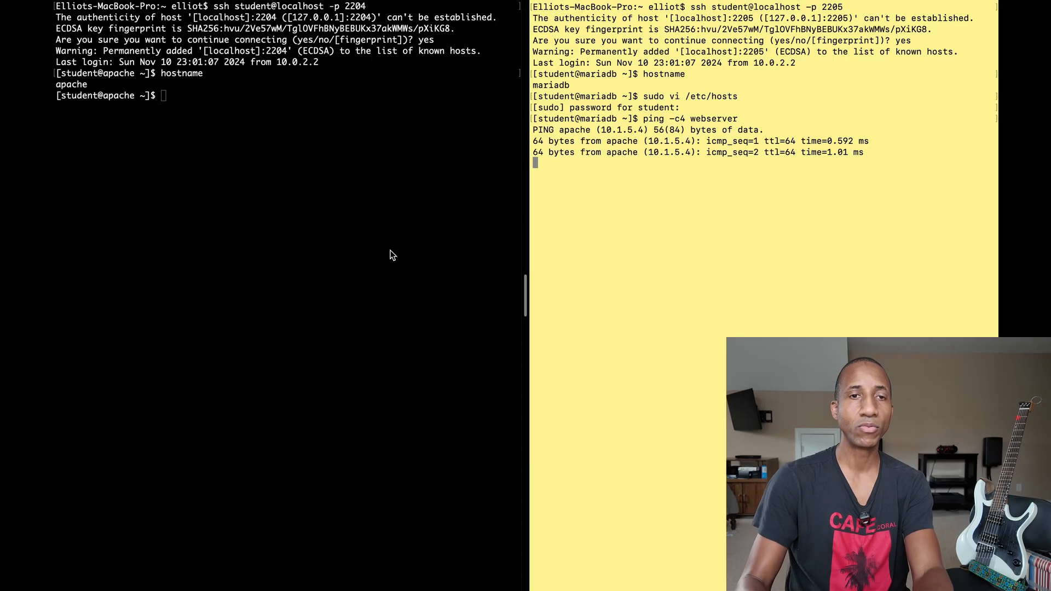
{"action": "left_click", "coordinate": [336, 236]}
{"action": "type", "text": "vi"}
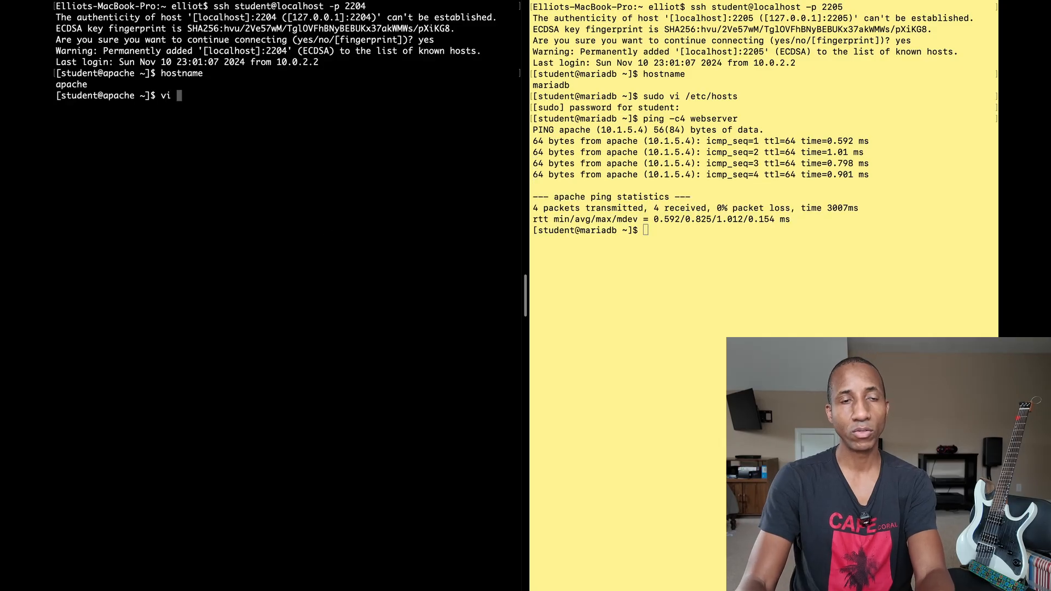
- Add the line '10.1.5.5 database mysql mariadb' to the apache VM's /etc/hosts with sudo vi and save
{"action": "key", "text": "BackSpace"}
{"action": "key", "text": "BackSpace"}
{"action": "key", "text": "BackSpace"}
{"action": "type", "text": "sudo "}
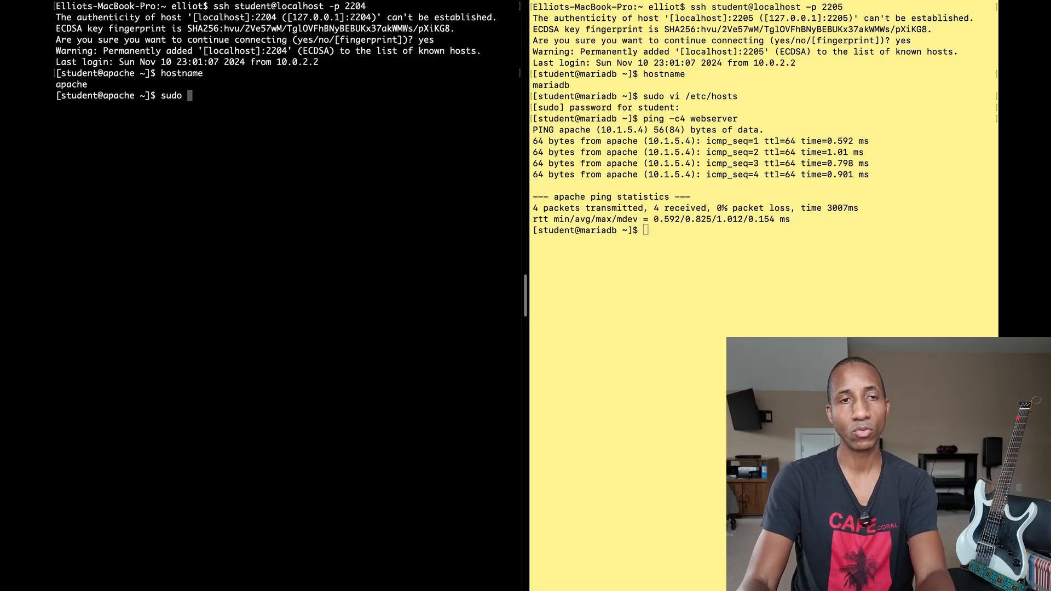
{"action": "type", "text": "vi /etc/hosts"}
{"action": "key", "text": "Return"}
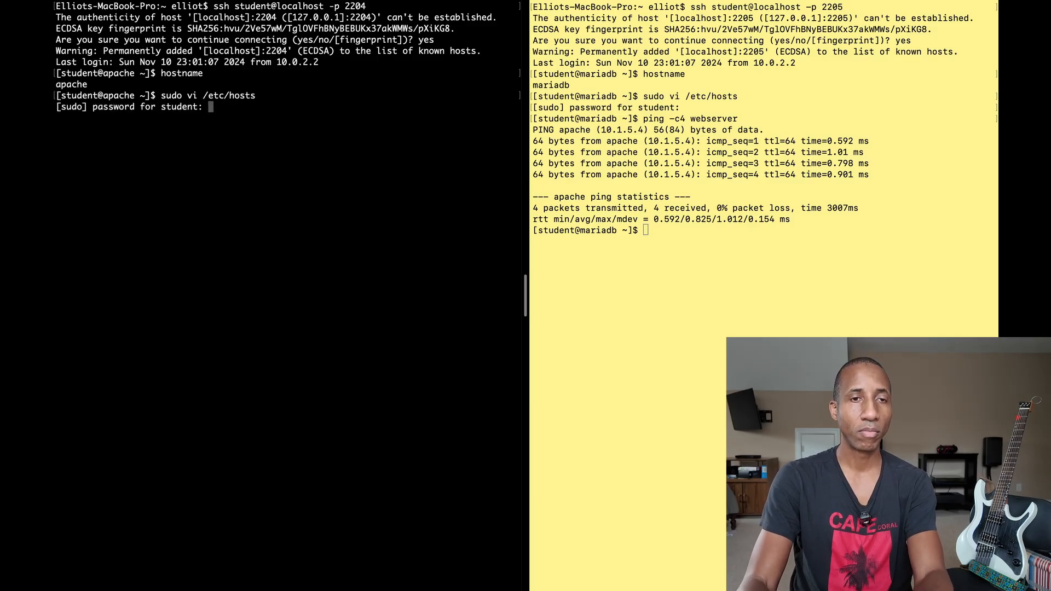
{"action": "key", "text": "Return"}
{"action": "key", "text": "j"}
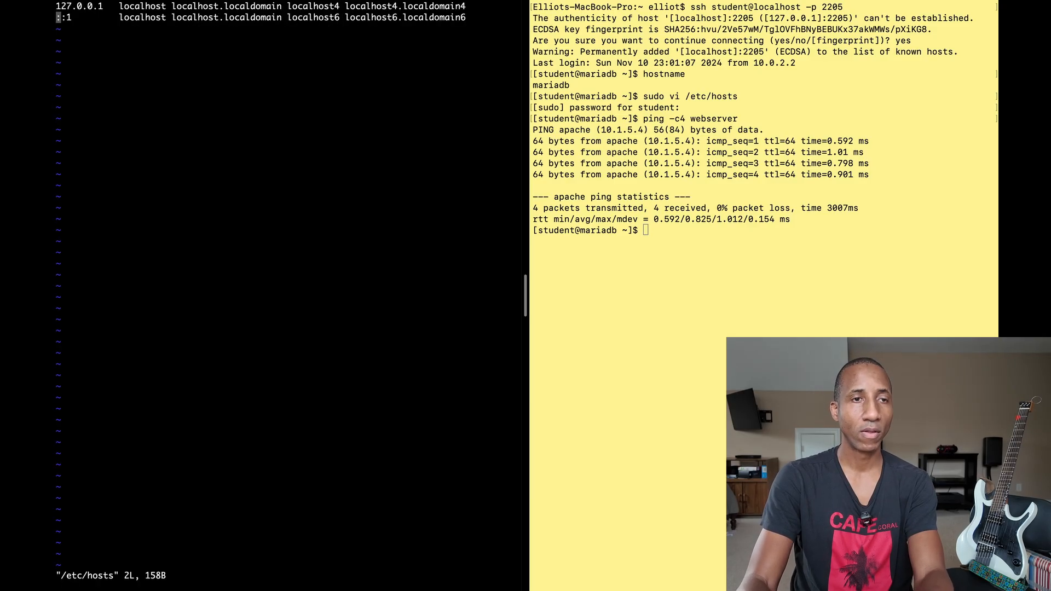
{"action": "key", "text": "o"}
{"action": "key", "text": "Return"}
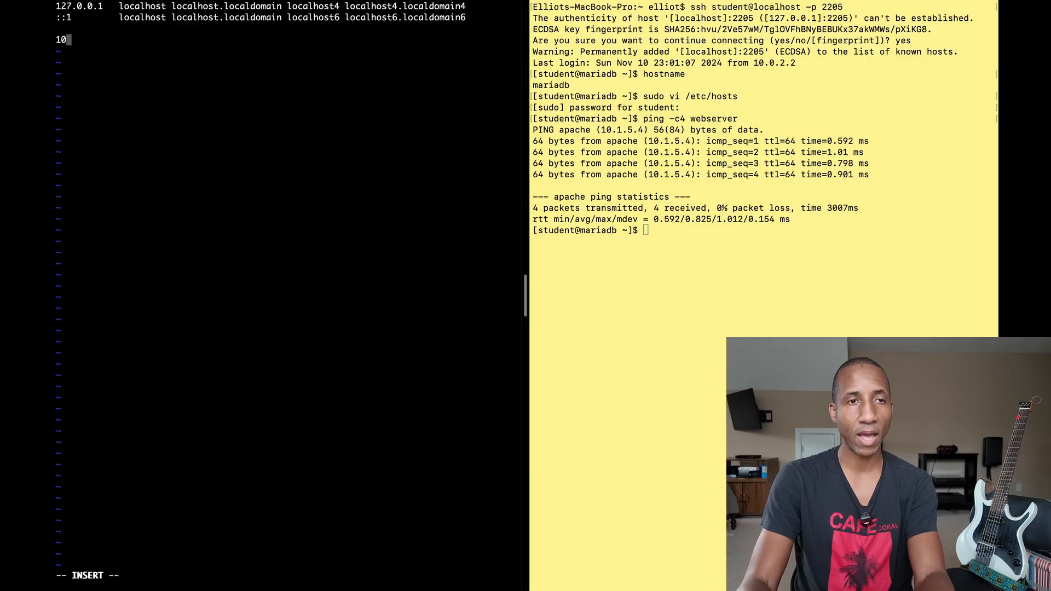
{"action": "type", "text": "10.1.5."}
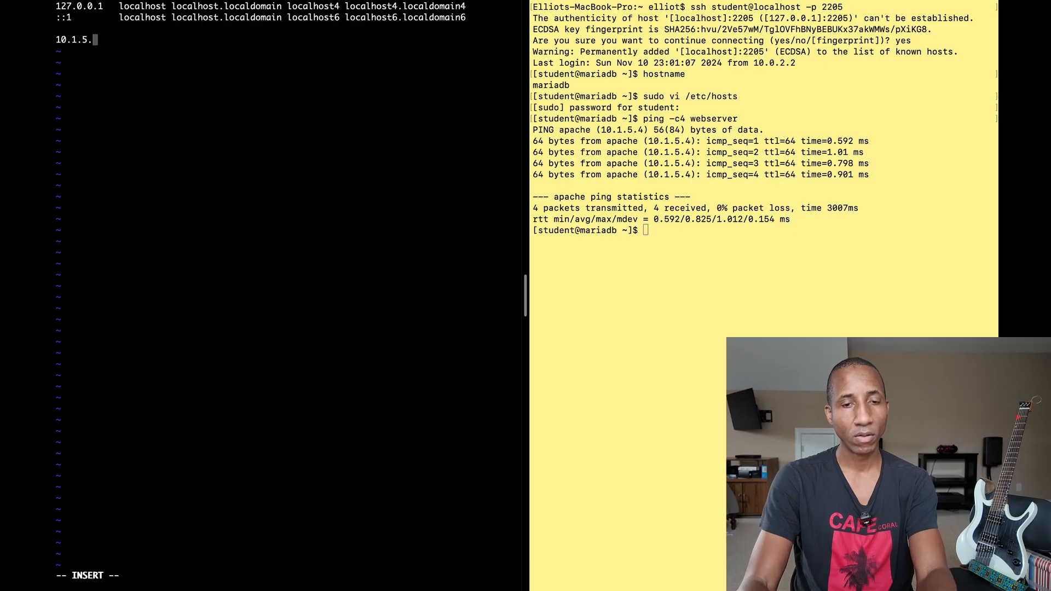
{"action": "type", "text": "5 database mysql mariadb"}
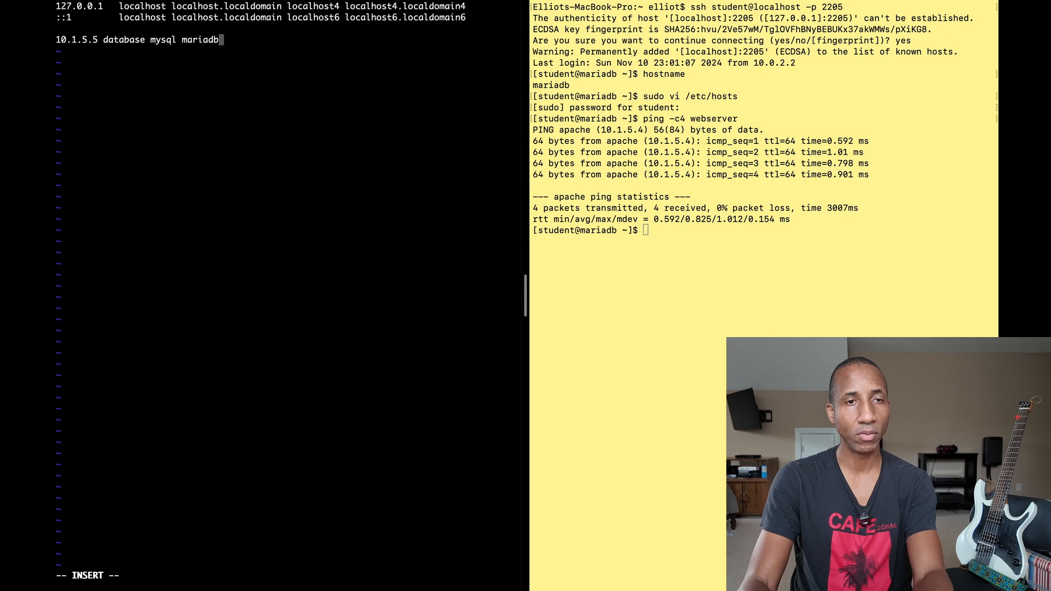
{"action": "key", "text": "Escape"}
{"action": "type", "text": ":wq"}
{"action": "key", "text": "Return"}
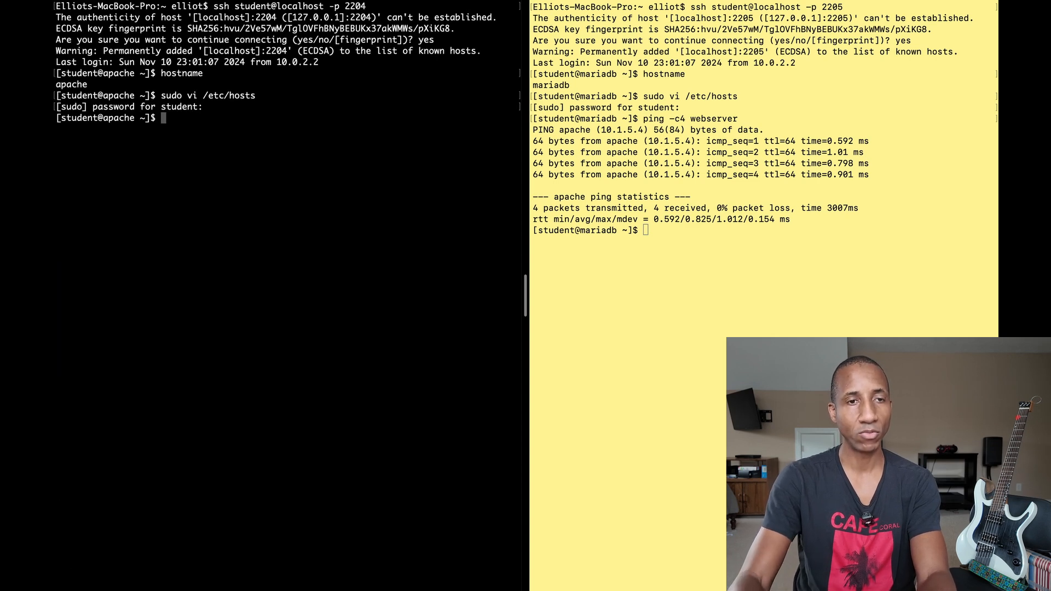
- Ping database and then mariadb with four packets each to confirm they resolve to 10.1.5.5
{"action": "type", "text": "ping "}
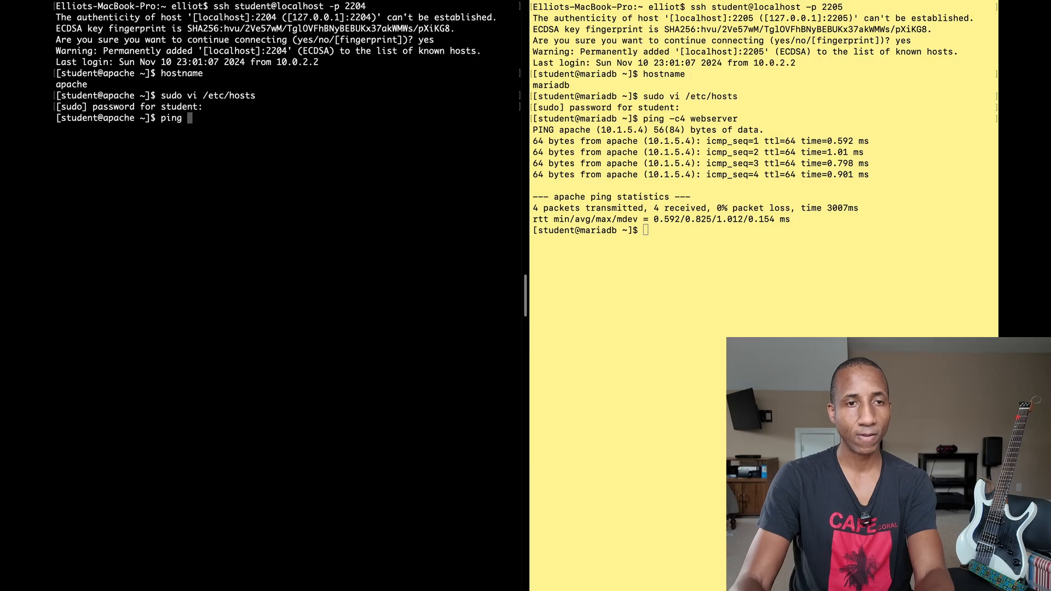
{"action": "type", "text": "-c4 database"}
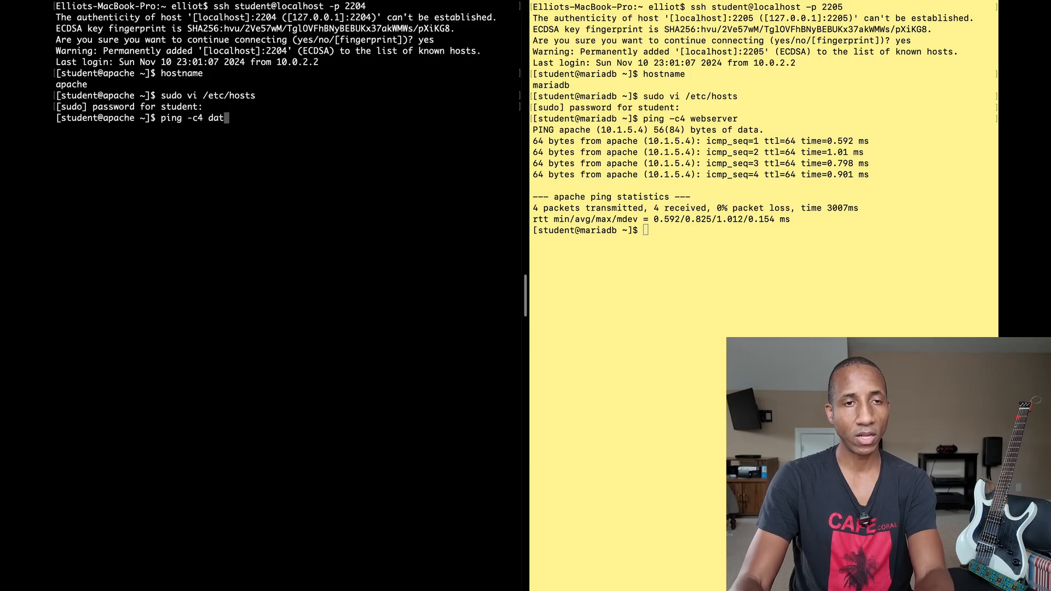
{"action": "key", "text": "Return"}
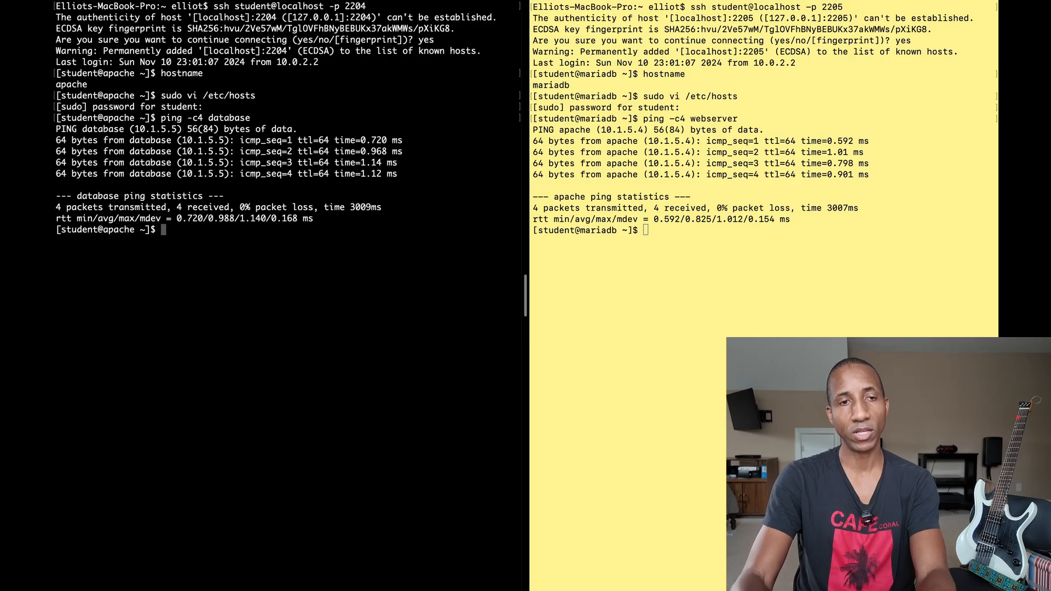
{"action": "key", "text": "Up"}
{"action": "key", "text": "BackSpace"}
{"action": "key", "text": "BackSpace"}
{"action": "key", "text": "BackSpace"}
{"action": "key", "text": "BackSpace"}
{"action": "key", "text": "BackSpace"}
{"action": "key", "text": "BackSpace"}
{"action": "key", "text": "BackSpace"}
{"action": "key", "text": "BackSpace"}
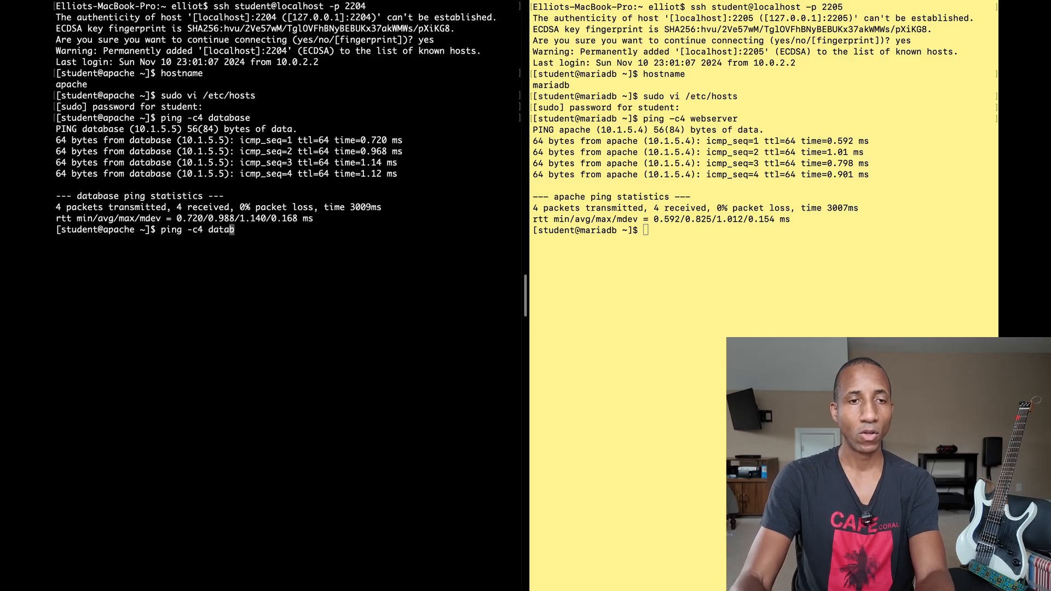
{"action": "type", "text": "mariadb"}
{"action": "key", "text": "Return"}
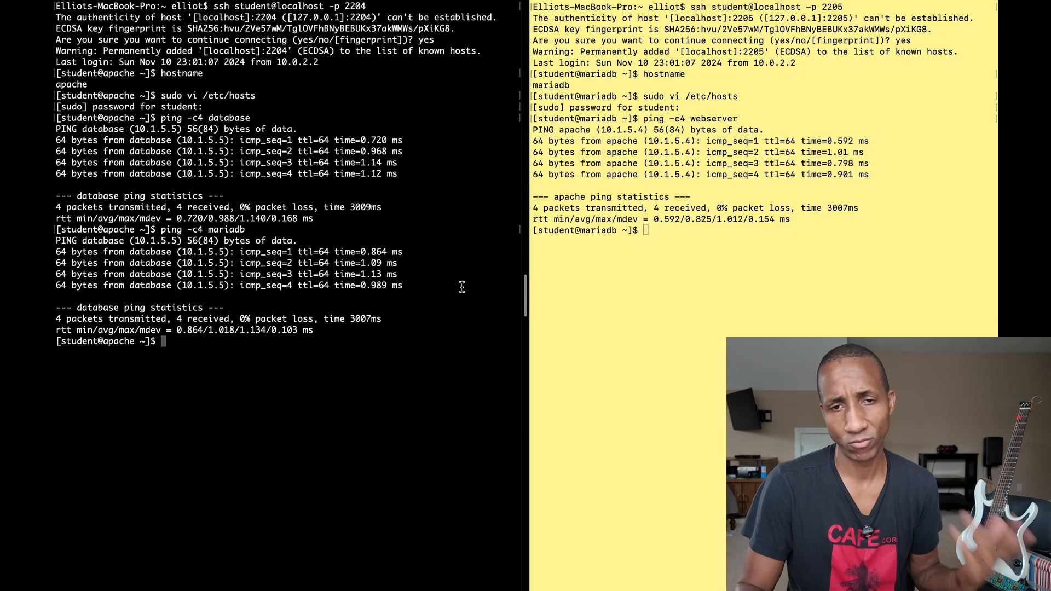
- Switch back to the desktop showing VirtualBox Manager
{"action": "key", "text": "ctrl+Left"}
{"action": "key", "text": "ctrl+Right"}
{"action": "key", "text": "ctrl+Left"}
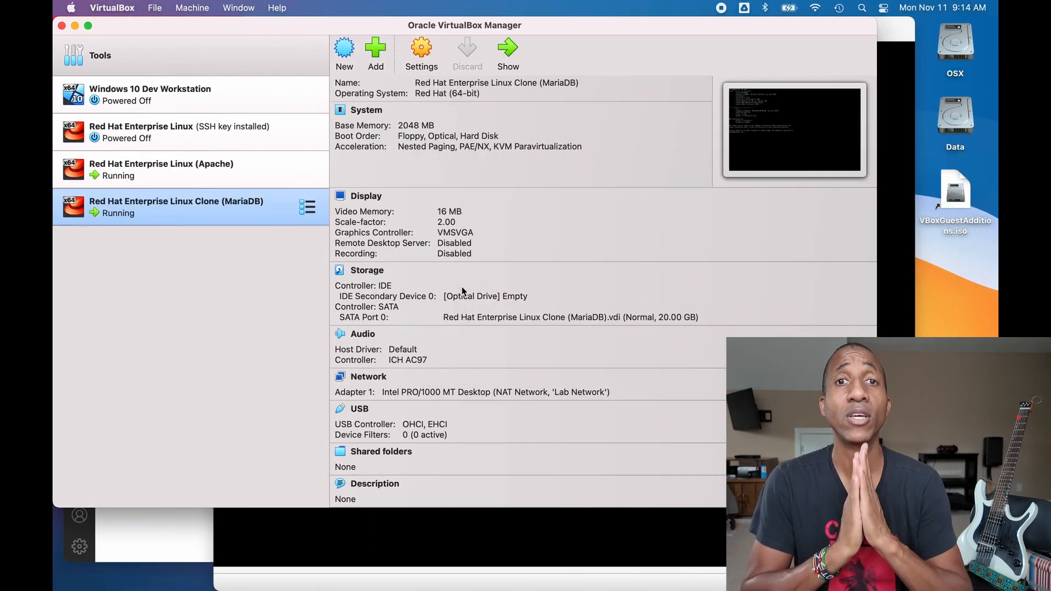